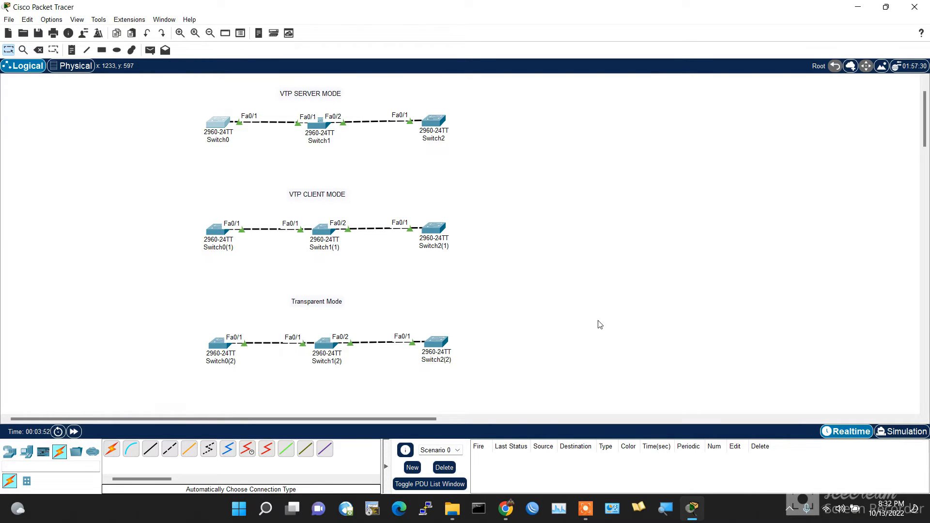
On Switch0, enter global configuration mode from the command line and set the VTP mode to server
{"action": "left_click", "coordinate": [216, 125]}
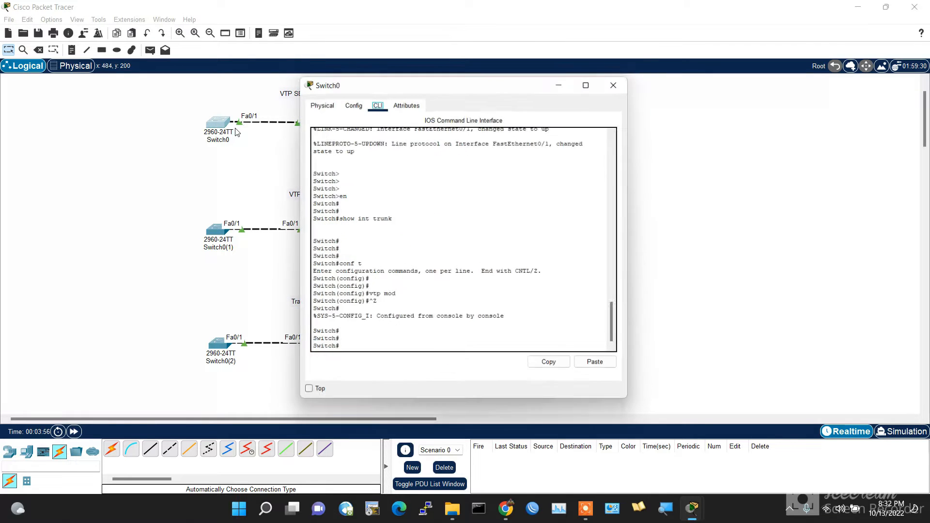
{"action": "left_click", "coordinate": [432, 347]}
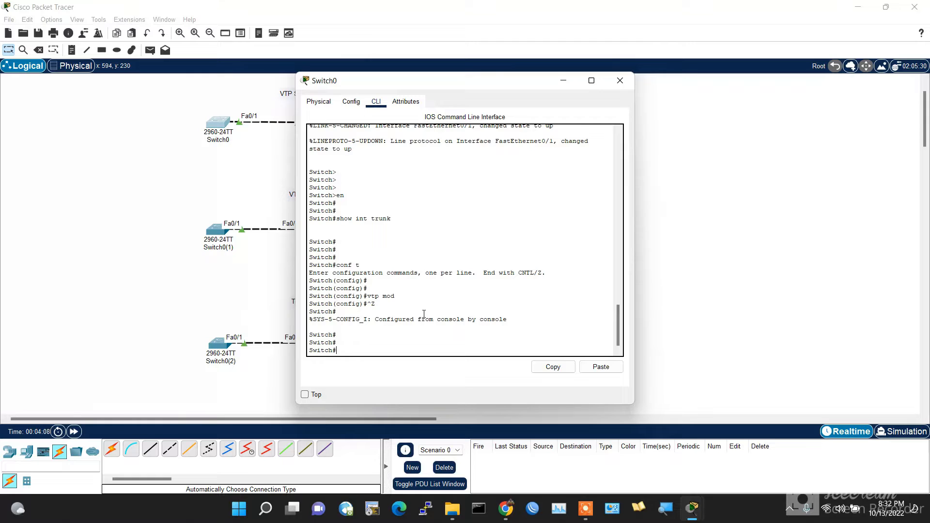
{"action": "type", "text": "conf t"}
{"action": "key", "text": "Return"}
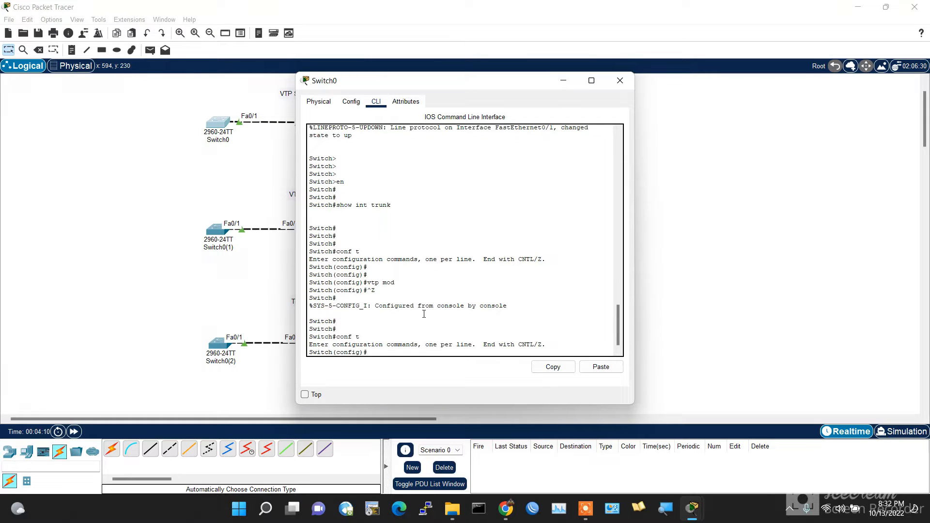
{"action": "key", "text": "Return"}
{"action": "key", "text": "Return"}
{"action": "type", "text": "vtp mo"}
{"action": "key", "text": "Tab"}
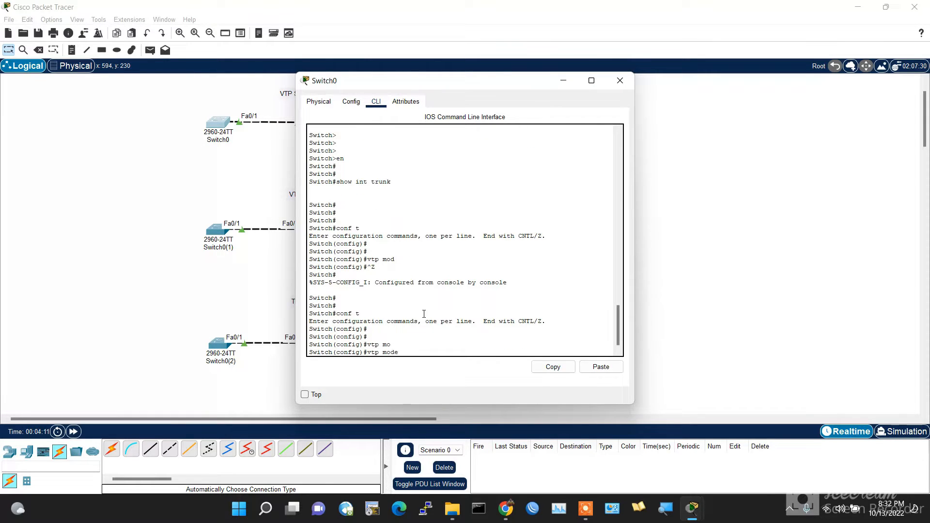
{"action": "type", "text": "se"}
{"action": "key", "text": "Tab"}
{"action": "key", "text": "Return"}
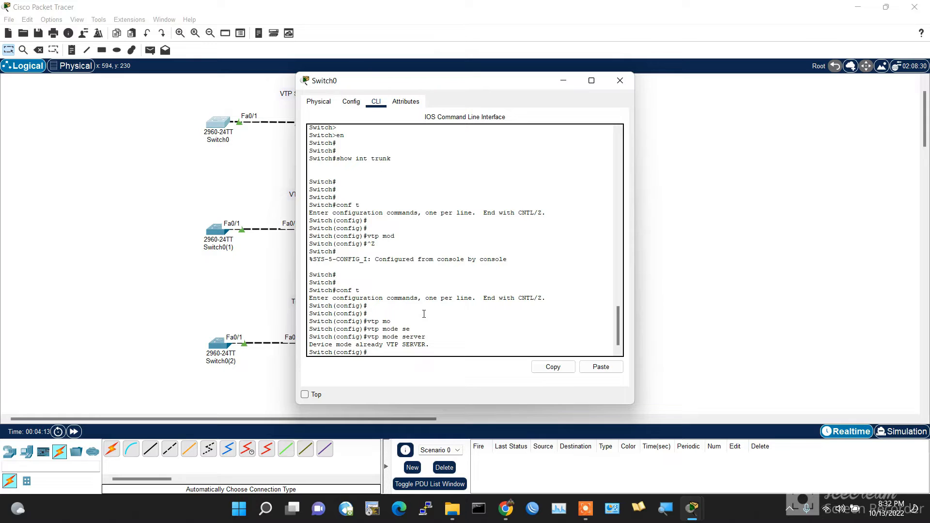
Set the VTP domain name on Switch0, using a person's first name as the domain
{"action": "type", "text": "vtp"}
{"action": "key", "text": "Tab"}
{"action": "type", "text": "f"}
{"action": "type", "text": "o"}
{"action": "type", "text": "omain"}
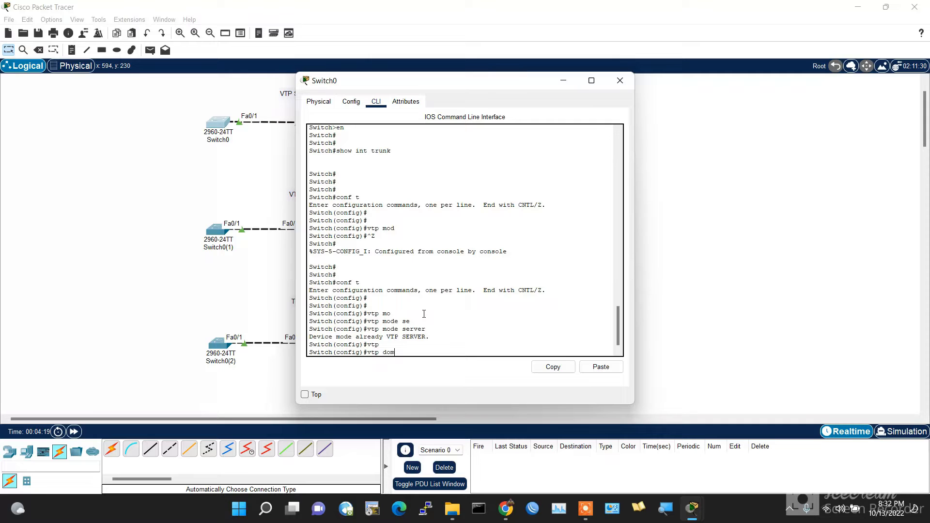
{"action": "key", "text": "Tab"}
{"action": "type", "text": "shoaib"}
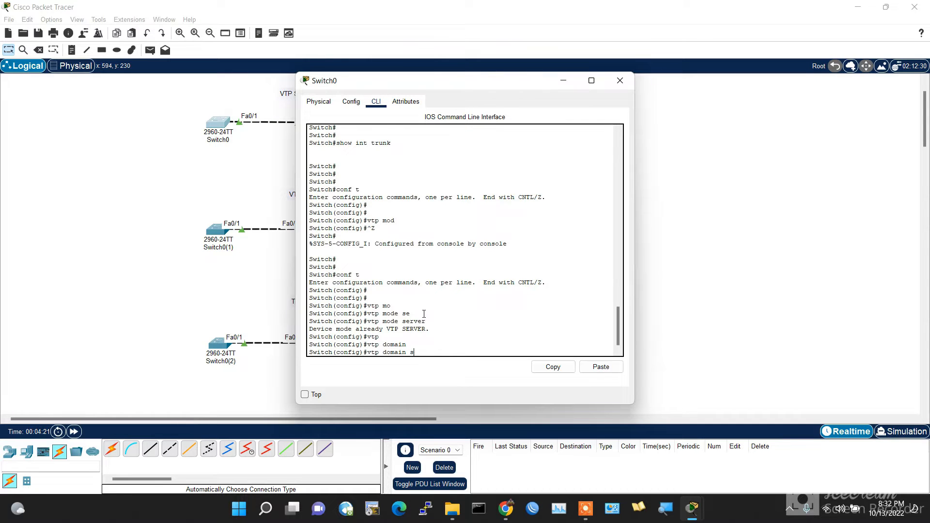
{"action": "key", "text": "Return"}
{"action": "key", "text": "Return"}
{"action": "key", "text": "Return"}
{"action": "key", "text": "Return"}
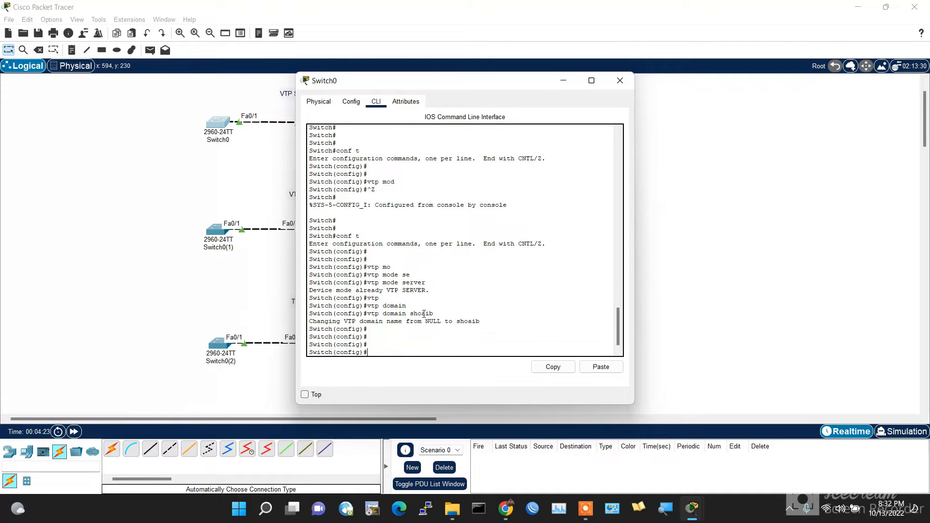
List the available VTP subcommands on Switch0, examine the password and version options, and return to privileged EXEC mode
{"action": "type", "text": "vtp"}
{"action": "key", "text": "Tab"}
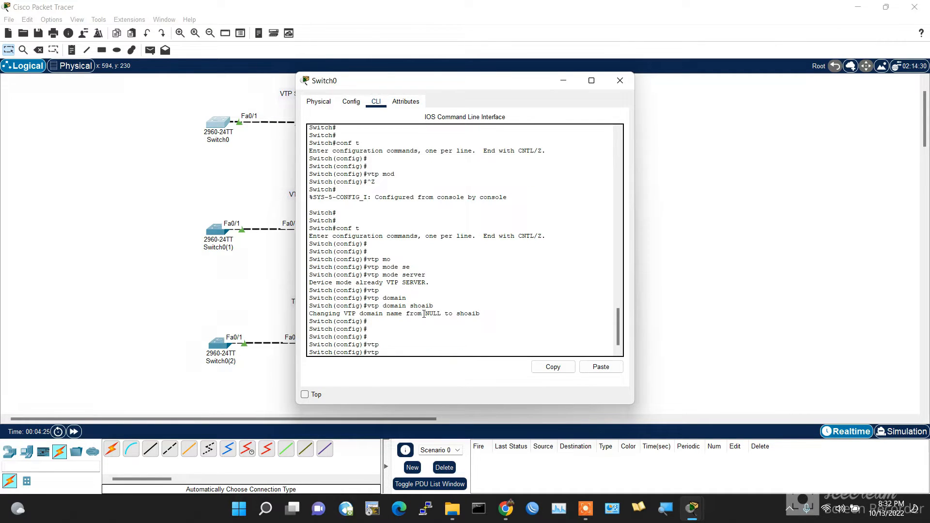
{"action": "type", "text": "?"}
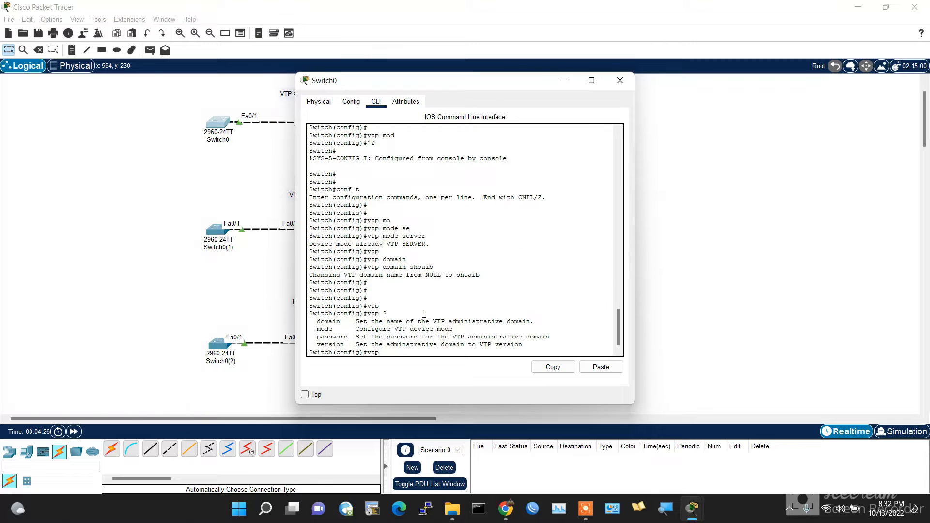
{"action": "double_click", "coordinate": [336, 335]}
{"action": "triple_click", "coordinate": [383, 345]}
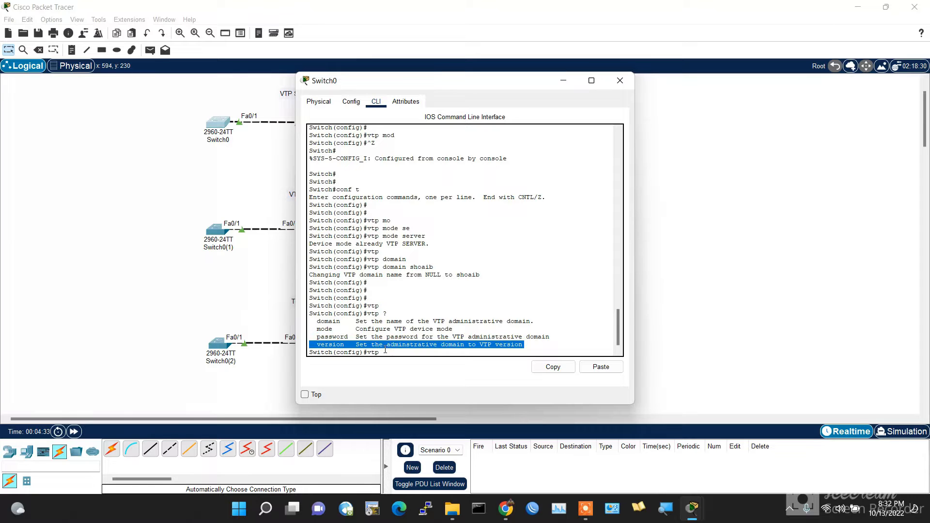
{"action": "left_click", "coordinate": [392, 353]}
{"action": "key", "text": "BackSpace"}
{"action": "key", "text": "BackSpace"}
{"action": "key", "text": "BackSpace"}
{"action": "key", "text": "BackSpace"}
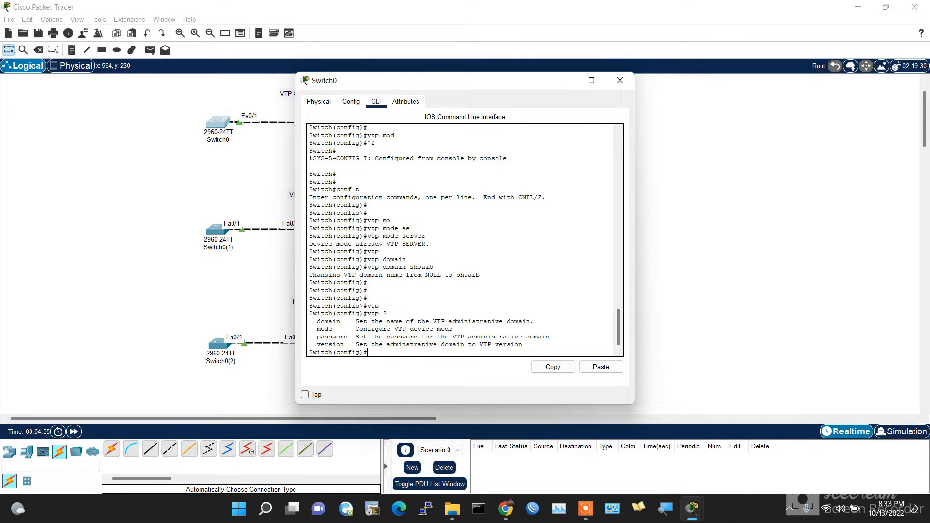
{"action": "key", "text": "ctrl+z"}
{"action": "key", "text": "Return"}
{"action": "key", "text": "Return"}
{"action": "key", "text": "Return"}
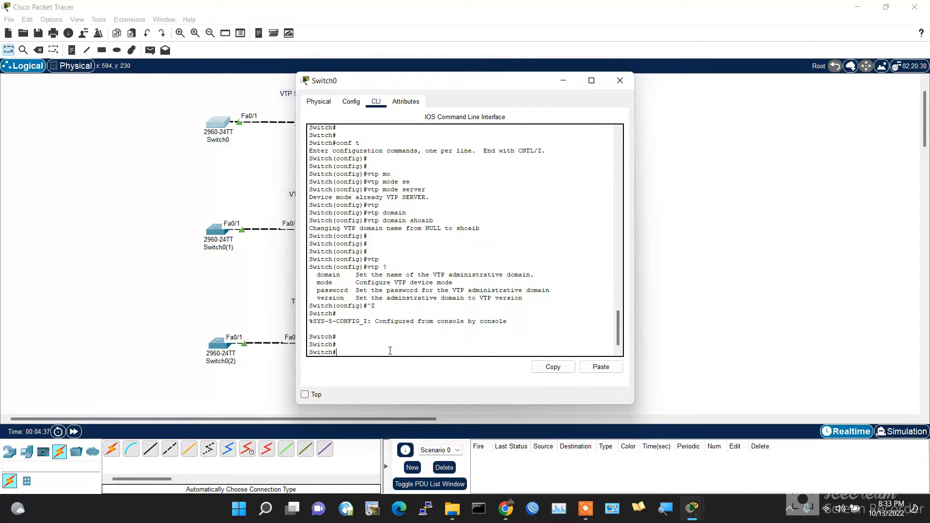
Open the command line of Switch1 in the VTP server group, enable privileged mode and enter global configuration mode
{"action": "left_click", "coordinate": [246, 167]}
{"action": "left_click", "coordinate": [322, 126]}
{"action": "left_click", "coordinate": [376, 102]}
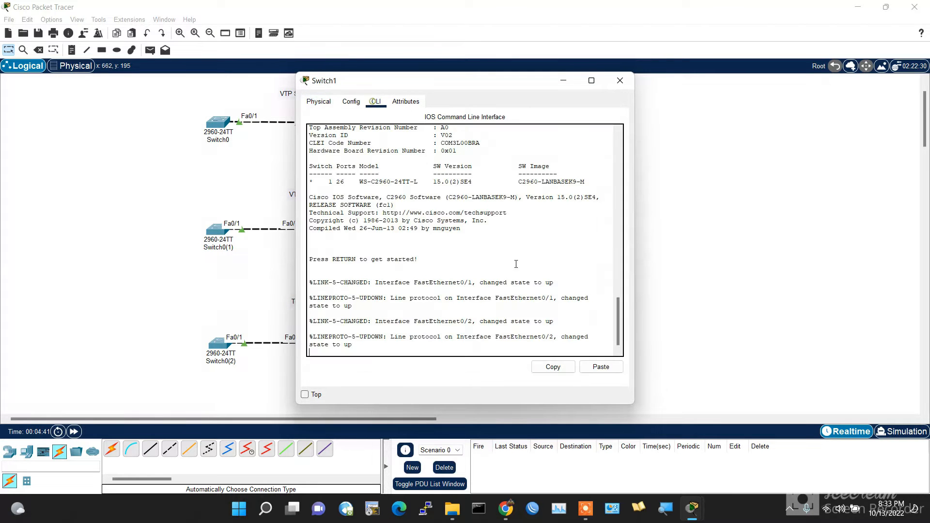
{"action": "key", "text": "Return"}
{"action": "type", "text": "en"}
{"action": "key", "text": "Return"}
{"action": "key", "text": "Return"}
{"action": "type", "text": "conf t"}
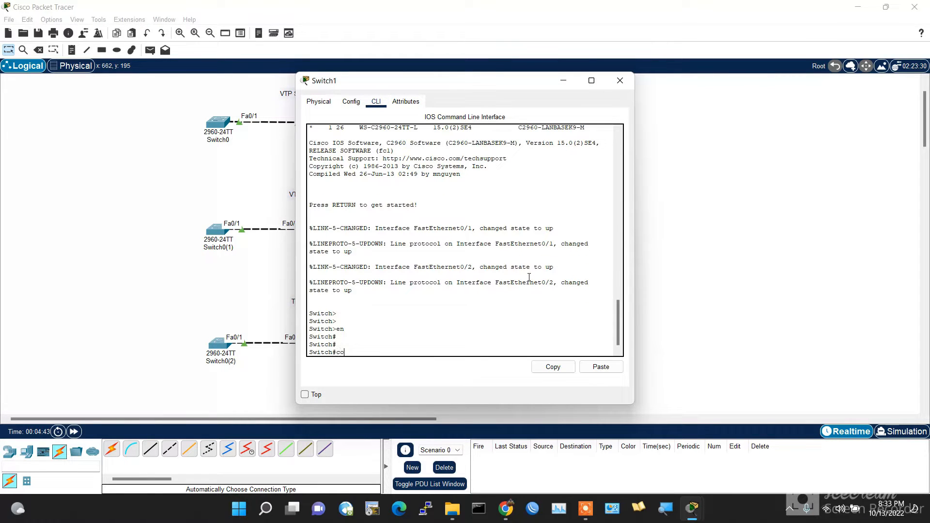
{"action": "key", "text": "Return"}
Set the VTP mode to server on Switch1
{"action": "key", "text": "Return"}
{"action": "key", "text": "Return"}
{"action": "type", "text": "vtp"}
{"action": "key", "text": "Tab"}
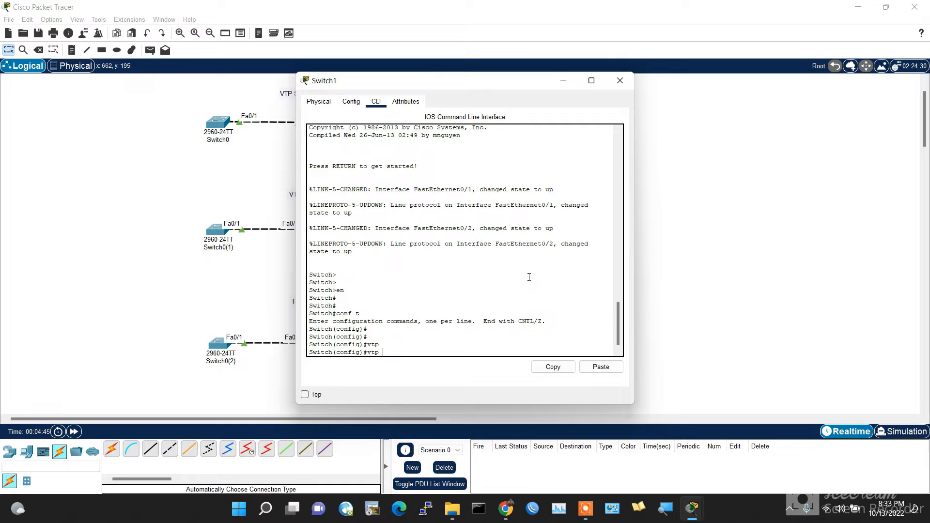
{"action": "type", "text": "mo"}
{"action": "key", "text": "Tab"}
{"action": "type", "text": "se"}
{"action": "key", "text": "Tab"}
{"action": "key", "text": "Return"}
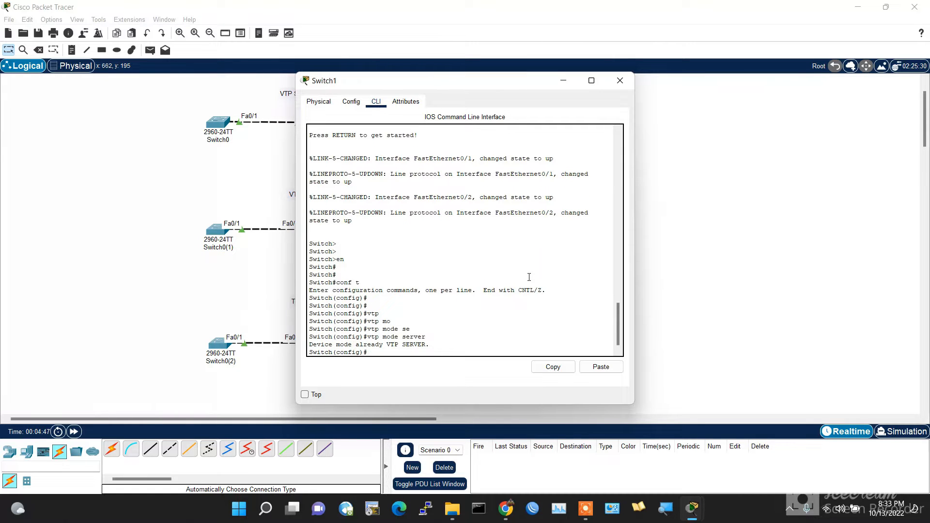
Display the VTP status on Switch1 and examine the operating mode and domain name entries
{"action": "type", "text": "do show vtp"}
{"action": "key", "text": "Tab"}
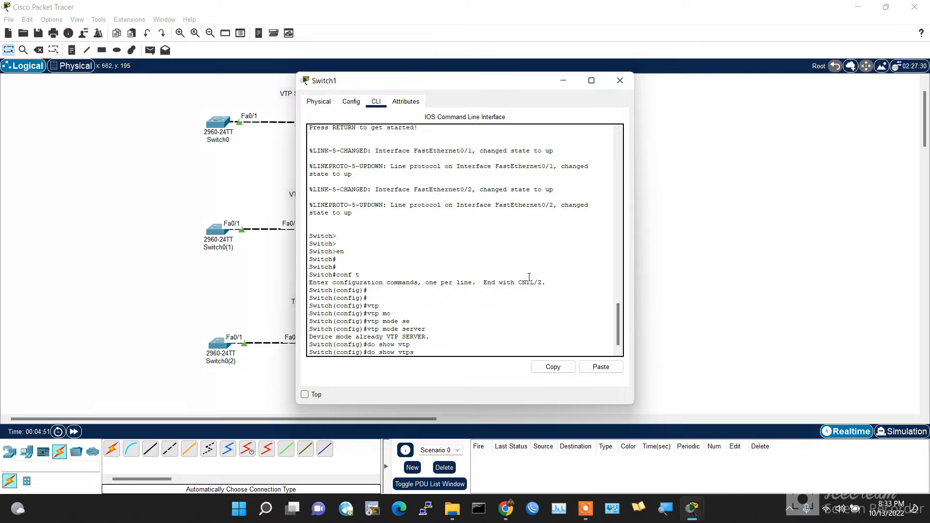
{"action": "type", "text": "st"}
{"action": "key", "text": "Tab"}
{"action": "key", "text": "Return"}
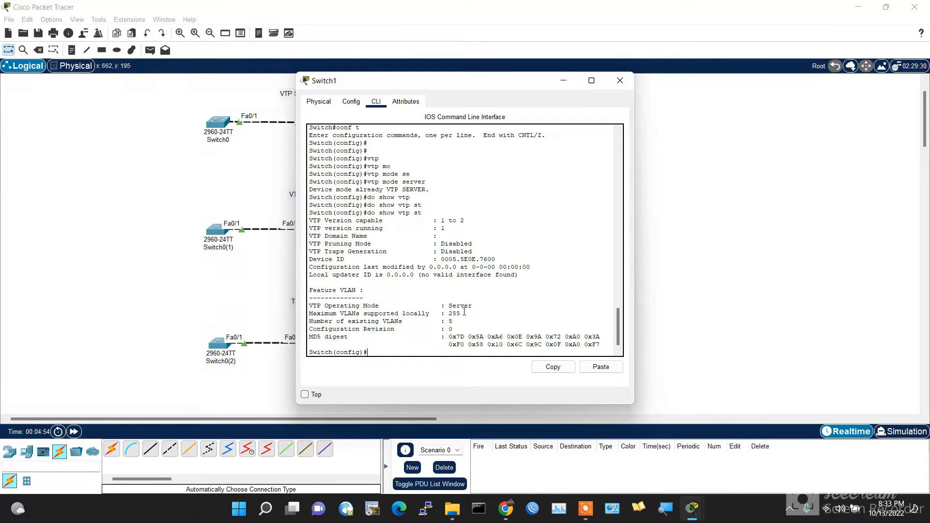
{"action": "left_click_drag", "start_coordinate": [472, 305], "coordinate": [309, 305]}
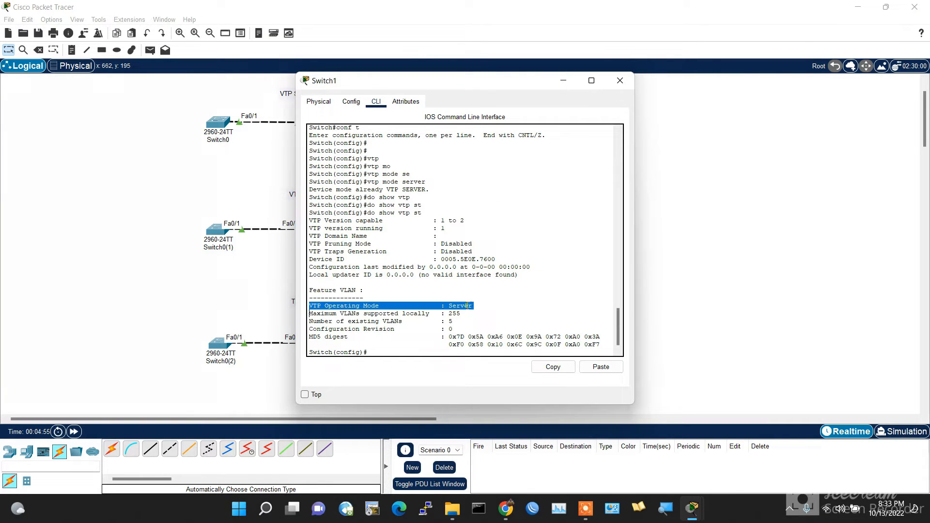
{"action": "left_click", "coordinate": [362, 239]}
{"action": "triple_click", "coordinate": [362, 239]}
{"action": "triple_click", "coordinate": [362, 239]}
{"action": "left_click", "coordinate": [362, 240]}
{"action": "triple_click", "coordinate": [362, 240]}
{"action": "left_click", "coordinate": [362, 239]}
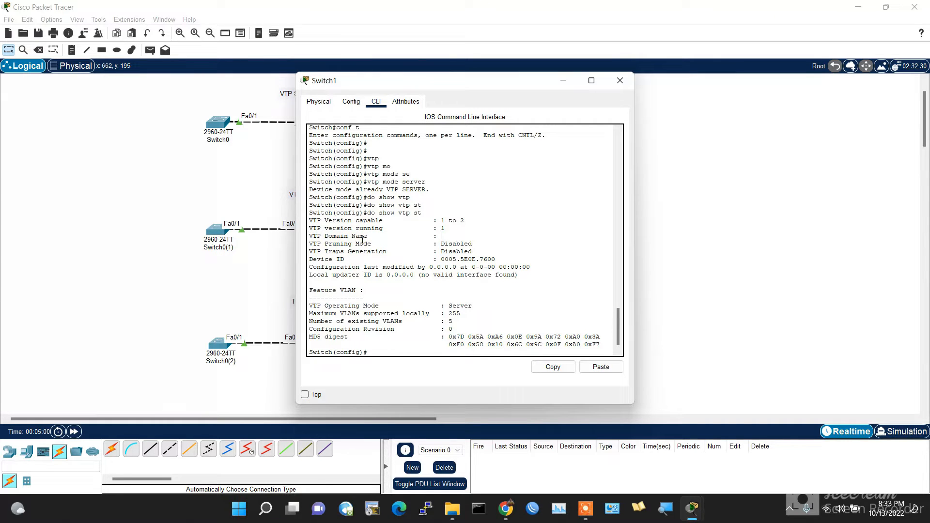
On Switch0, enter VLANs 1, 2 and 3 in configuration mode, and return to privileged EXEC mode
{"action": "left_click", "coordinate": [224, 124]}
{"action": "type", "text": "conf t"}
{"action": "key", "text": "Return"}
{"action": "key", "text": "Return"}
{"action": "key", "text": "Return"}
{"action": "type", "text": "vlan 1"}
{"action": "key", "text": "Return"}
{"action": "type", "text": "vlan 2"}
{"action": "key", "text": "Return"}
{"action": "type", "text": "vlan)#vlan"}
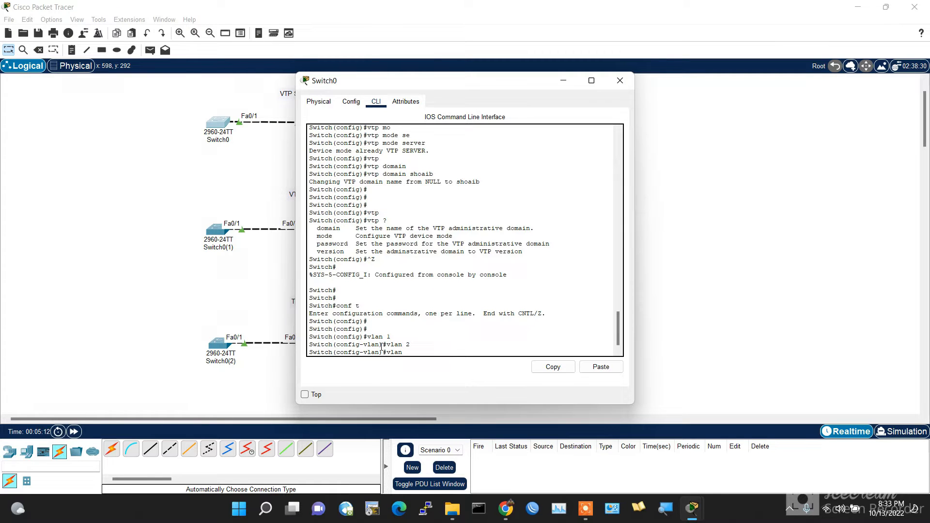
{"action": "type", "text": " 3"}
{"action": "key", "text": "Return"}
{"action": "key", "text": "ctrl+z"}
Display the VLAN table on Switch0 and check the entries for VLANs 2 and 3
{"action": "key", "text": "Return"}
{"action": "type", "text": "sh"}
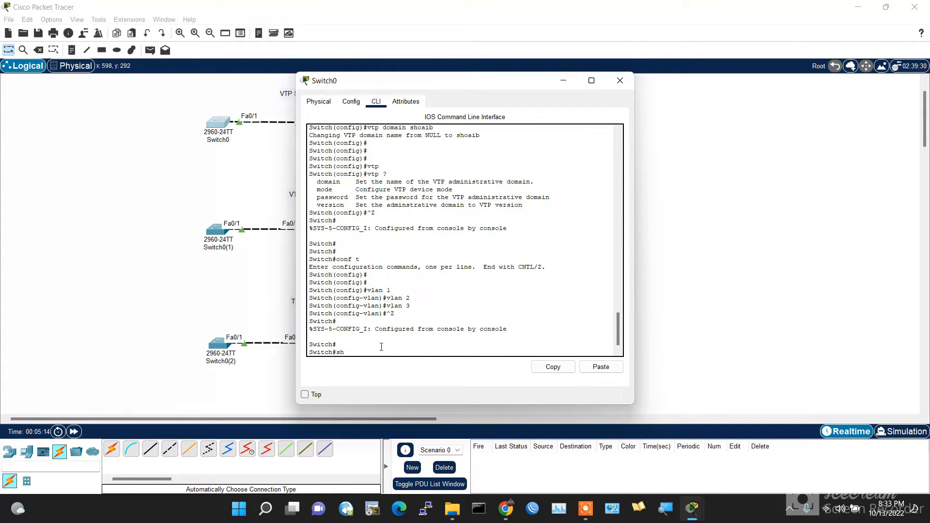
{"action": "type", "text": "ow vlan"}
{"action": "key", "text": "Return"}
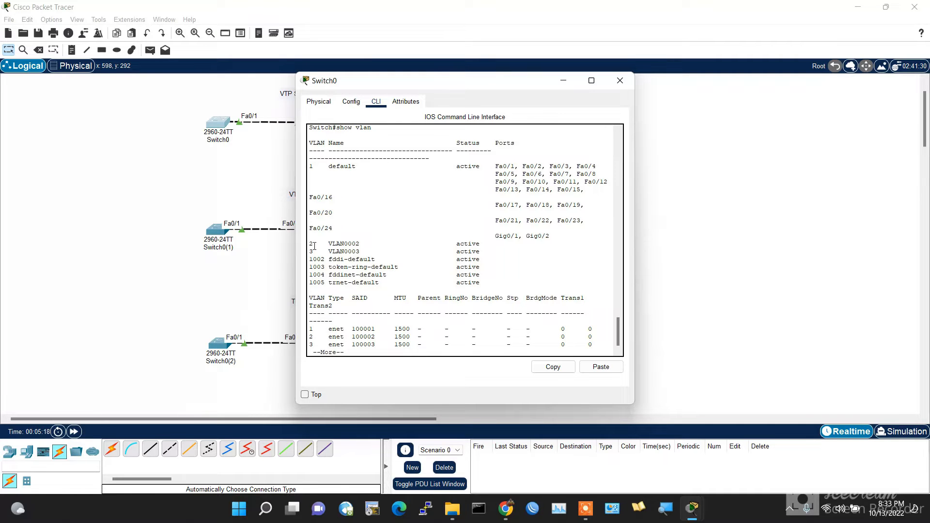
{"action": "left_click", "coordinate": [291, 230]}
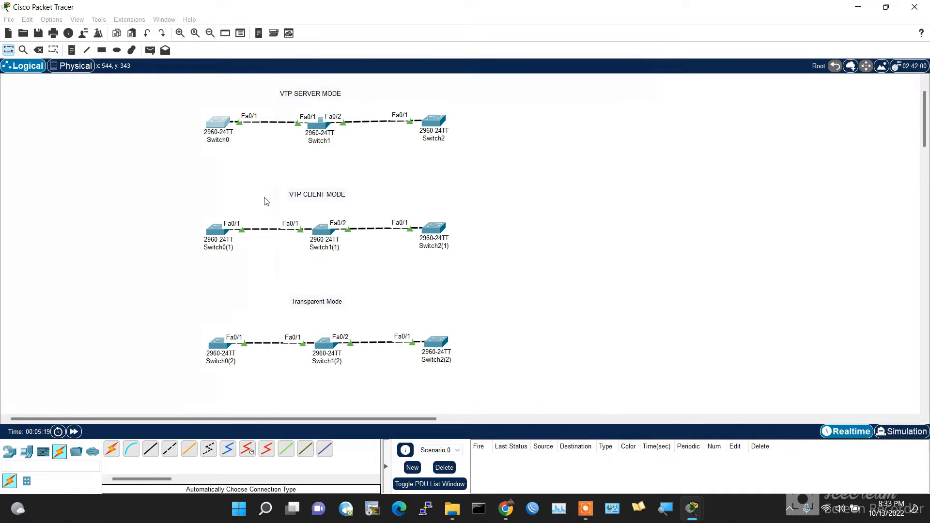
On Switch1, leave configuration mode and display the VLAN table to check whether Switch0's VLANs are present
{"action": "left_click", "coordinate": [319, 124]}
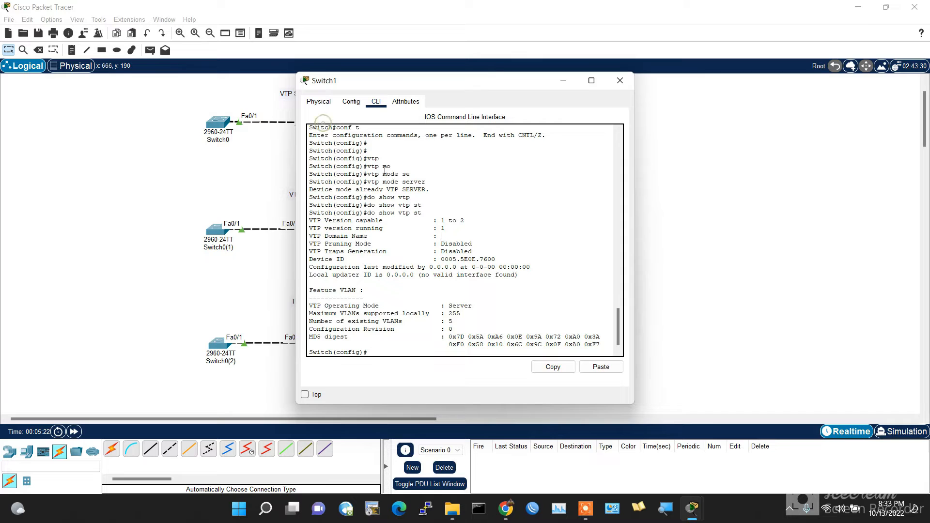
{"action": "key", "text": "ctrl+z"}
{"action": "key", "text": "Return"}
{"action": "key", "text": "Return"}
{"action": "type", "text": "shwo"}
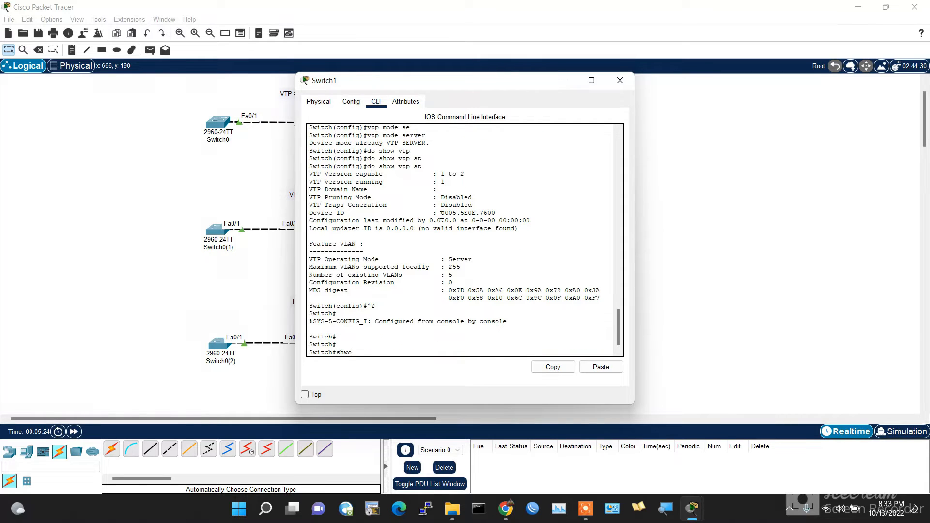
{"action": "key", "text": "BackSpace"}
{"action": "key", "text": "BackSpace"}
{"action": "type", "text": "ow vlan"}
{"action": "key", "text": "Return"}
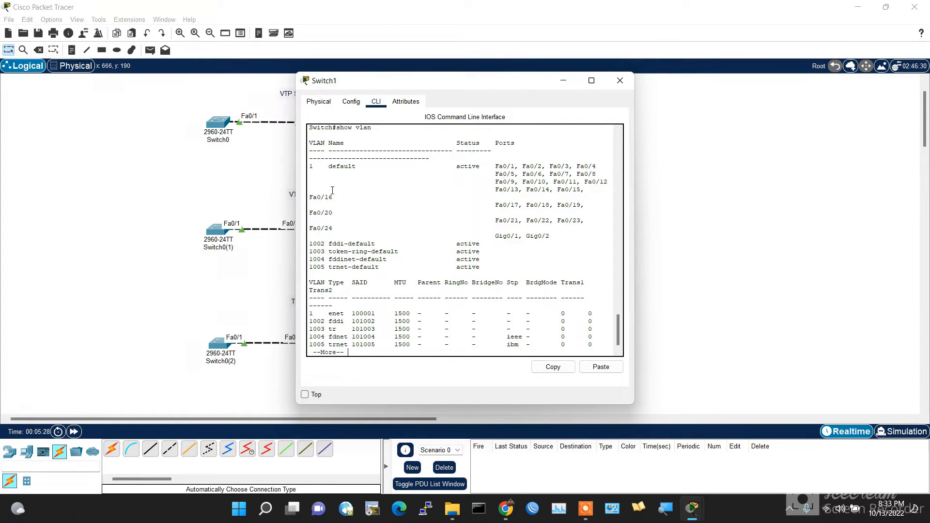
Go back to Switch0, leave its VLAN listing and enter global configuration mode
{"action": "left_click", "coordinate": [216, 128]}
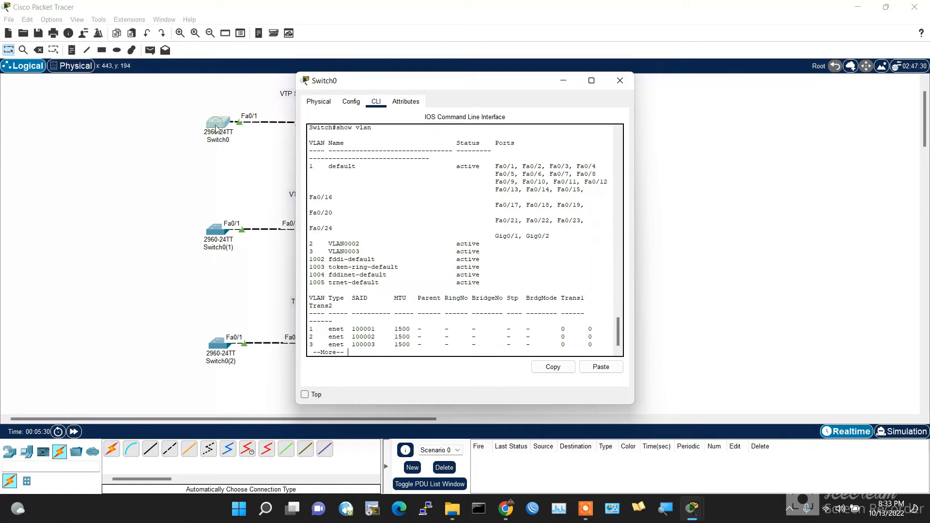
{"action": "key", "text": "Return"}
{"action": "key", "text": "Return"}
{"action": "key", "text": "Return"}
{"action": "type", "text": "conf t"}
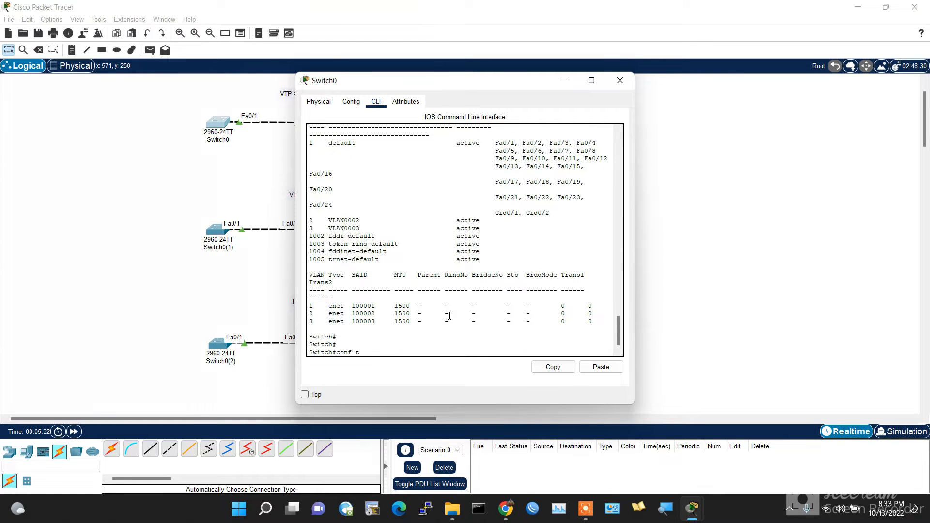
{"action": "key", "text": "Return"}
{"action": "key", "text": "Return"}
Configure interface Fa0/1 on Switch0 with switchport mode trunk
{"action": "type", "text": "int g"}
{"action": "key", "text": "BackSpace"}
{"action": "type", "text": "fa0/1"}
{"action": "key", "text": "Return"}
{"action": "type", "text": "s"}
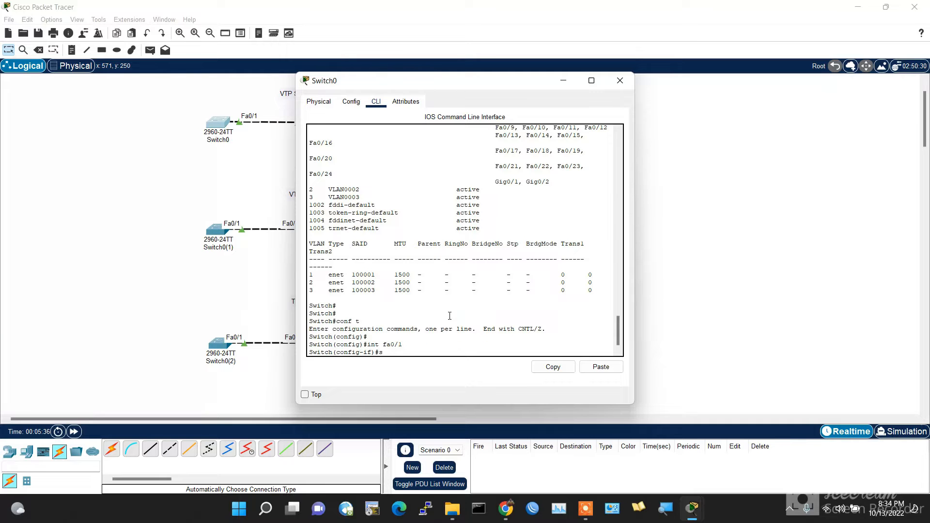
{"action": "type", "text": "w"}
{"action": "key", "text": "Tab"}
{"action": "type", "text": "mo"}
{"action": "key", "text": "Tab"}
{"action": "type", "text": "t"}
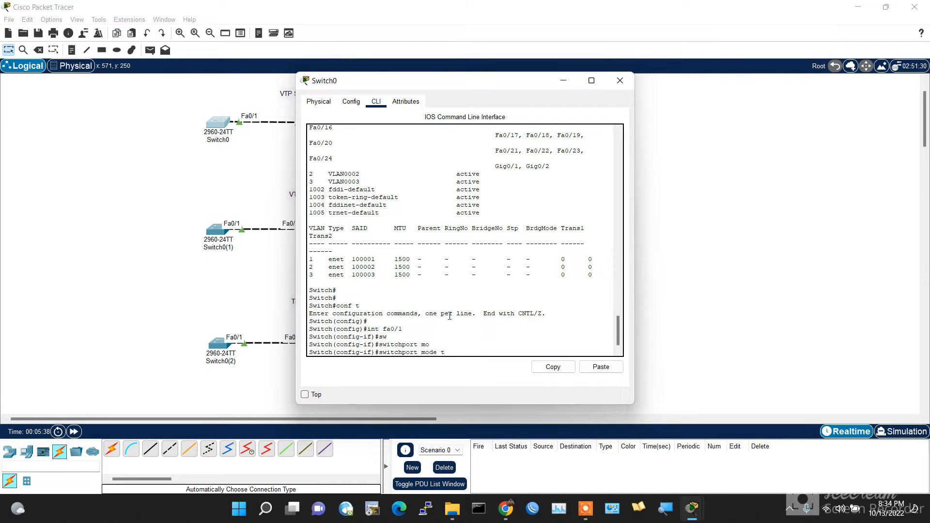
{"action": "type", "text": "r"}
{"action": "key", "text": "Tab"}
{"action": "key", "text": "Return"}
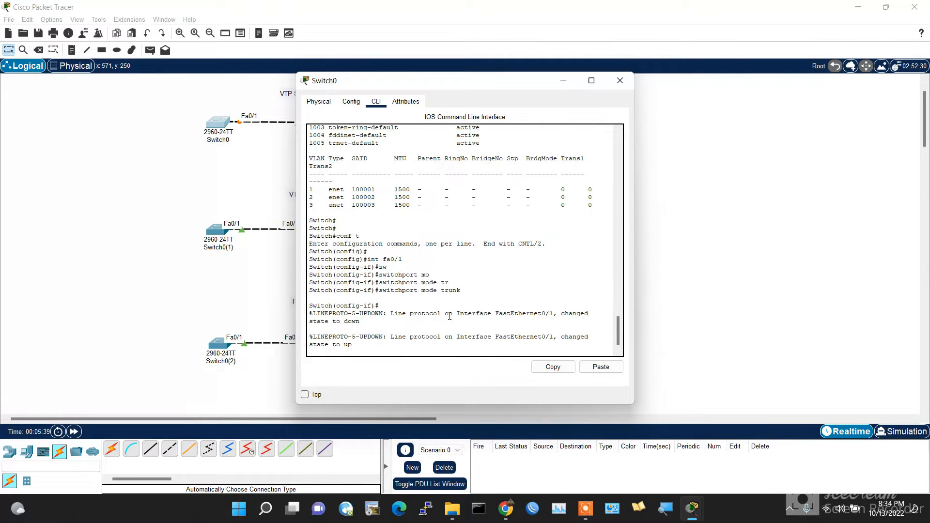
Go to Switch1, leave its VLAN listing and enter global configuration mode
{"action": "left_click", "coordinate": [262, 165]}
{"action": "left_click", "coordinate": [316, 130]}
{"action": "key", "text": "Return"}
{"action": "key", "text": "Return"}
{"action": "key", "text": "Return"}
{"action": "key", "text": "Return"}
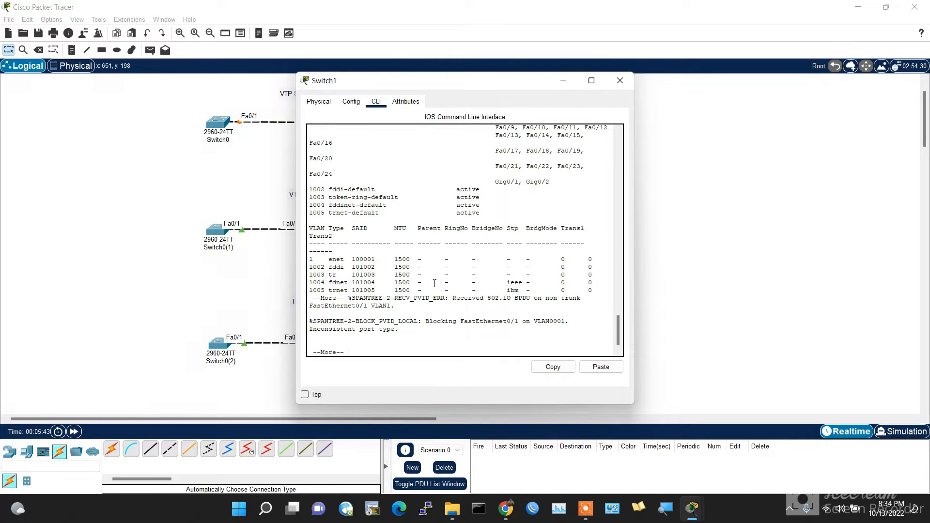
{"action": "type", "text": "itn"}
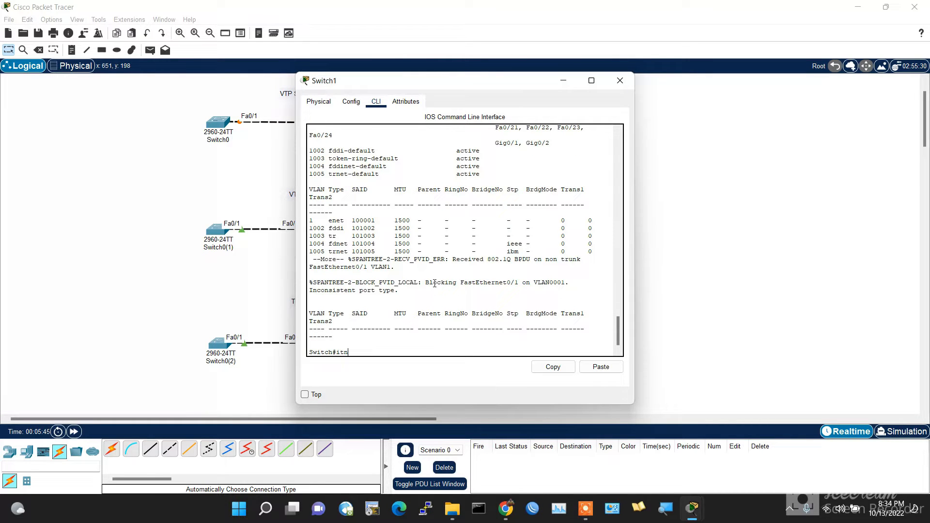
{"action": "key", "text": "BackSpace"}
{"action": "key", "text": "BackSpace"}
{"action": "type", "text": "oi"}
{"action": "key", "text": "BackSpace"}
{"action": "key", "text": "BackSpace"}
{"action": "type", "text": "o"}
{"action": "key", "text": "BackSpace"}
{"action": "type", "text": "int fa0/1"}
{"action": "key", "text": "BackSpace"}
{"action": "key", "text": "BackSpace"}
{"action": "key", "text": "BackSpace"}
{"action": "key", "text": "BackSpace"}
{"action": "key", "text": "BackSpace"}
{"action": "key", "text": "BackSpace"}
{"action": "key", "text": "BackSpace"}
{"action": "key", "text": "BackSpace"}
{"action": "key", "text": "BackSpace"}
{"action": "type", "text": "conf t"}
{"action": "key", "text": "Return"}
{"action": "key", "text": "Return"}
Configure interface Fa0/1 on Switch1 with switchport mode trunk
{"action": "type", "text": "int fa0/1"}
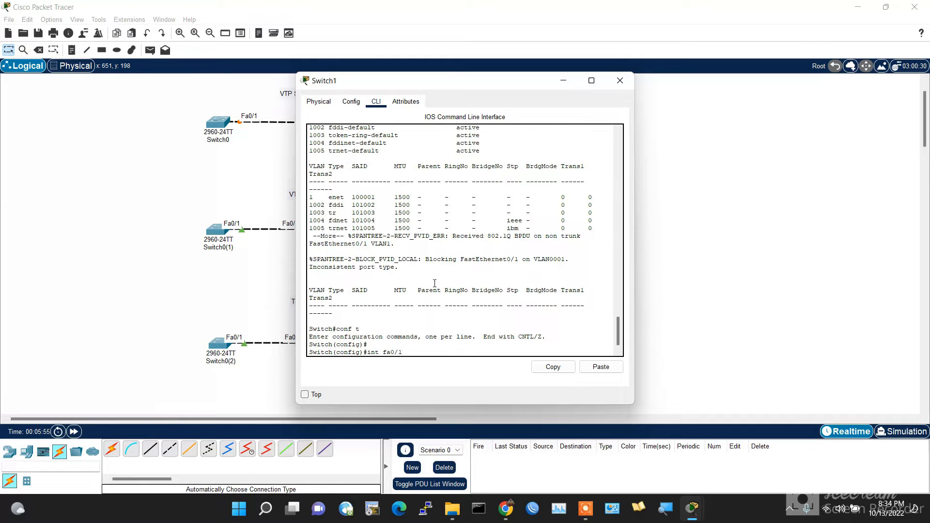
{"action": "key", "text": "Return"}
{"action": "type", "text": "sw"}
{"action": "key", "text": "Tab"}
{"action": "type", "text": "mo"}
{"action": "key", "text": "Tab"}
{"action": "type", "text": "tr"}
{"action": "key", "text": "Tab"}
{"action": "key", "text": "Return"}
Configure interface Fa0/2 on Switch1 with switchport mode trunk
{"action": "type", "text": "int fa0/"}
{"action": "key", "text": "Return"}
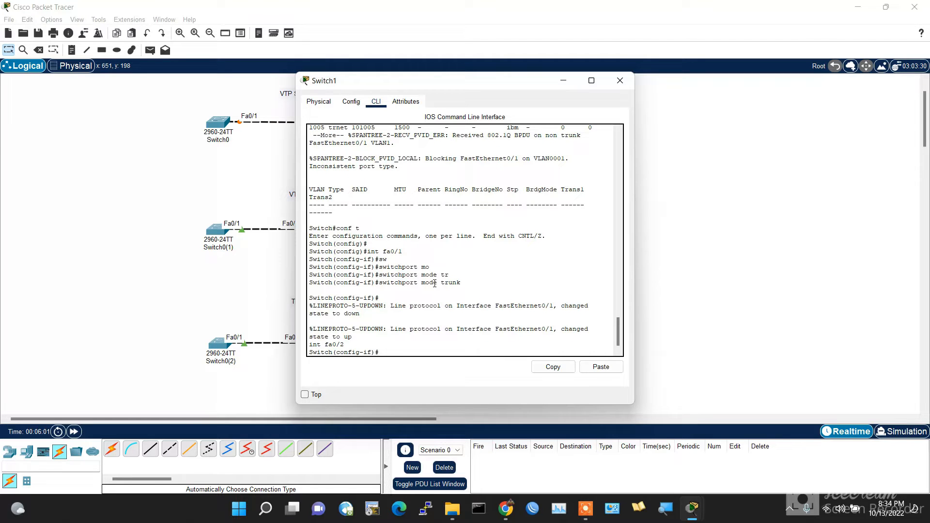
{"action": "type", "text": "sw"}
{"action": "key", "text": "Tab"}
{"action": "type", "text": "mo"}
{"action": "key", "text": "Tab"}
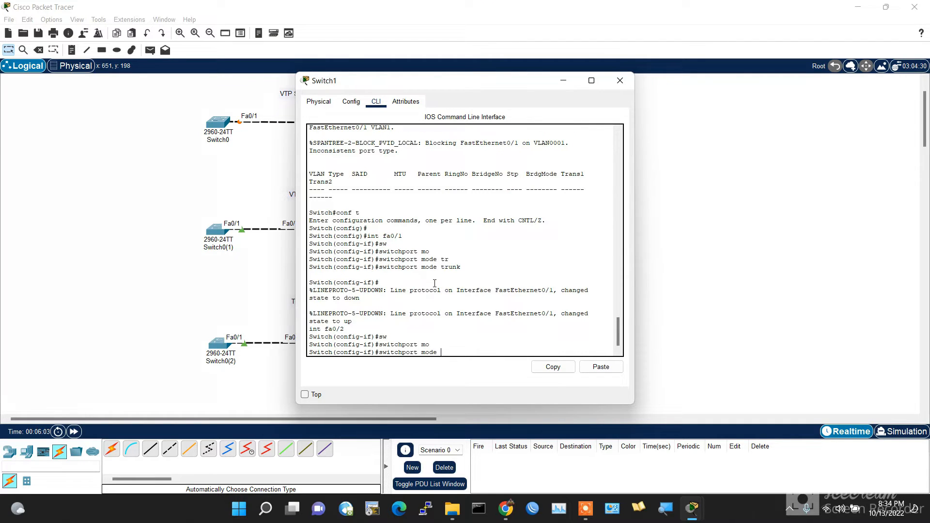
{"action": "type", "text": "tr"}
{"action": "key", "text": "Tab"}
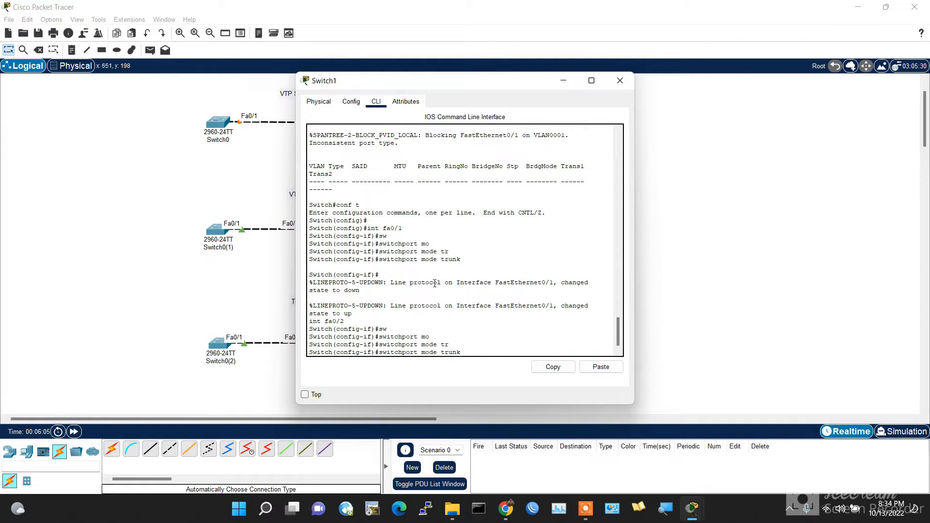
{"action": "key", "text": "Return"}
Open the command line of Switch2, enable privileged mode and enter global configuration mode
{"action": "left_click", "coordinate": [249, 154]}
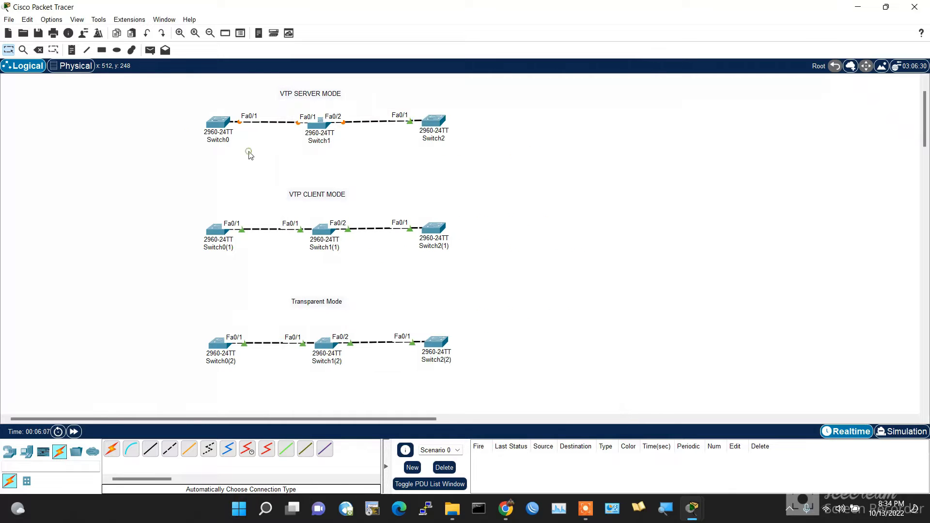
{"action": "left_click", "coordinate": [426, 122]}
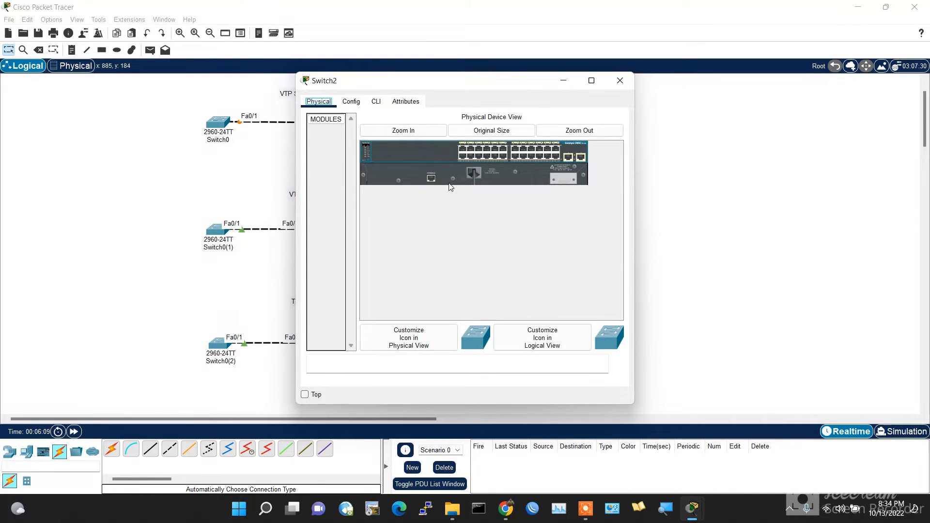
{"action": "left_click", "coordinate": [376, 102]}
{"action": "key", "text": "Return"}
{"action": "key", "text": "Return"}
{"action": "key", "text": "Return"}
{"action": "key", "text": "Return"}
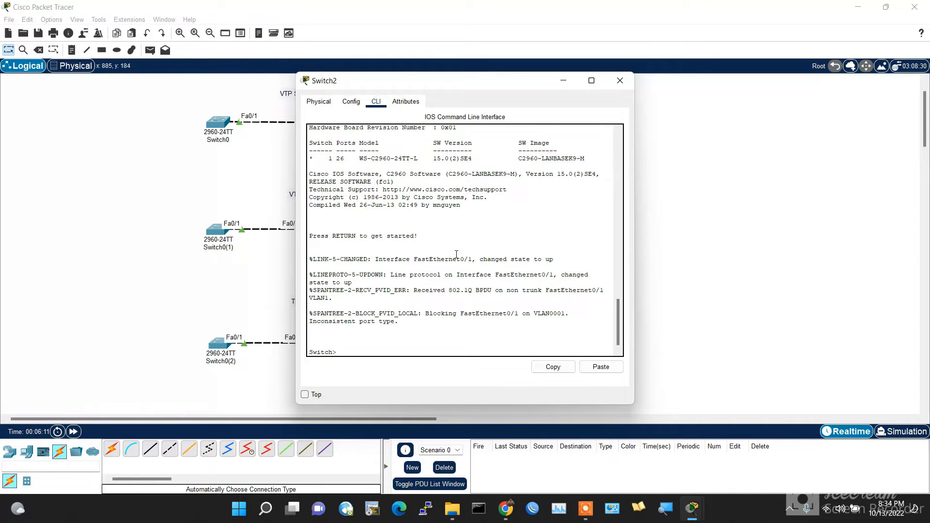
{"action": "type", "text": "en"}
{"action": "key", "text": "Return"}
{"action": "key", "text": "Return"}
{"action": "type", "text": "conf t"}
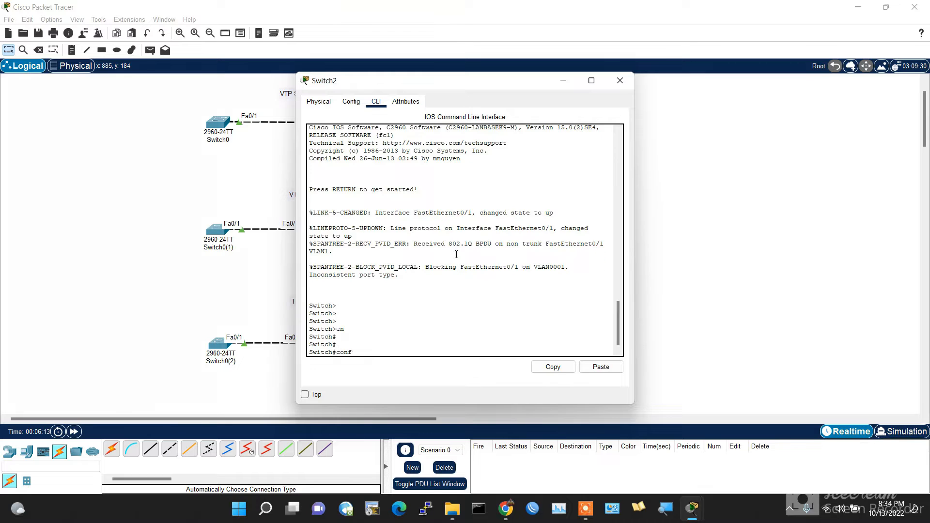
{"action": "key", "text": "Return"}
{"action": "key", "text": "Return"}
{"action": "key", "text": "Return"}
Configure interface Fa0/1 on Switch2 with switchport mode trunk
{"action": "type", "text": "int fa0/"}
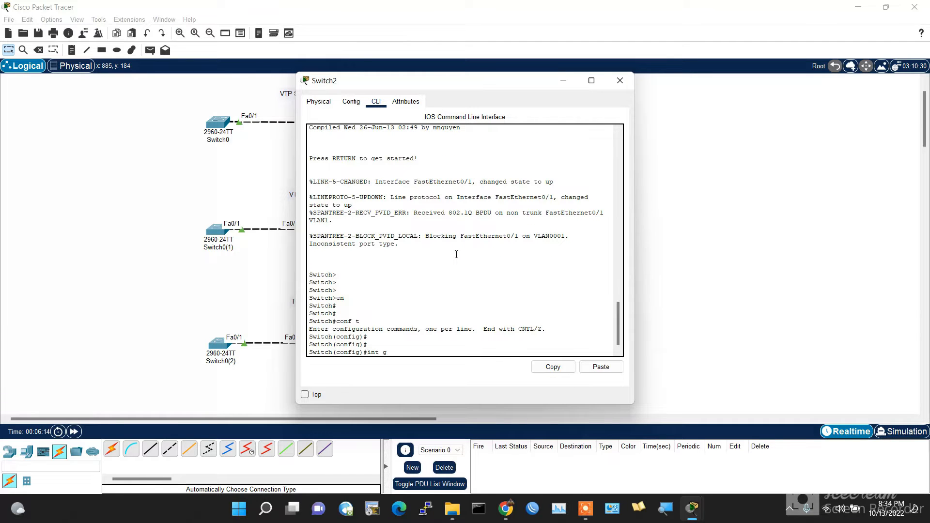
{"action": "type", "text": "1"}
{"action": "key", "text": "Return"}
{"action": "type", "text": "sww"}
{"action": "key", "text": "Tab"}
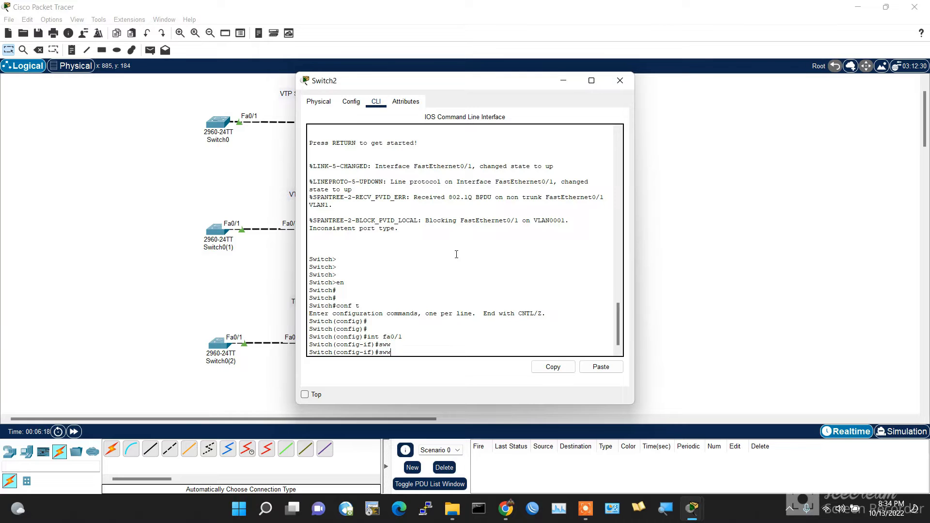
{"action": "key", "text": "BackSpace"}
{"action": "key", "text": "Tab"}
{"action": "type", "text": "mo"}
{"action": "key", "text": "Tab"}
{"action": "type", "text": "tr"}
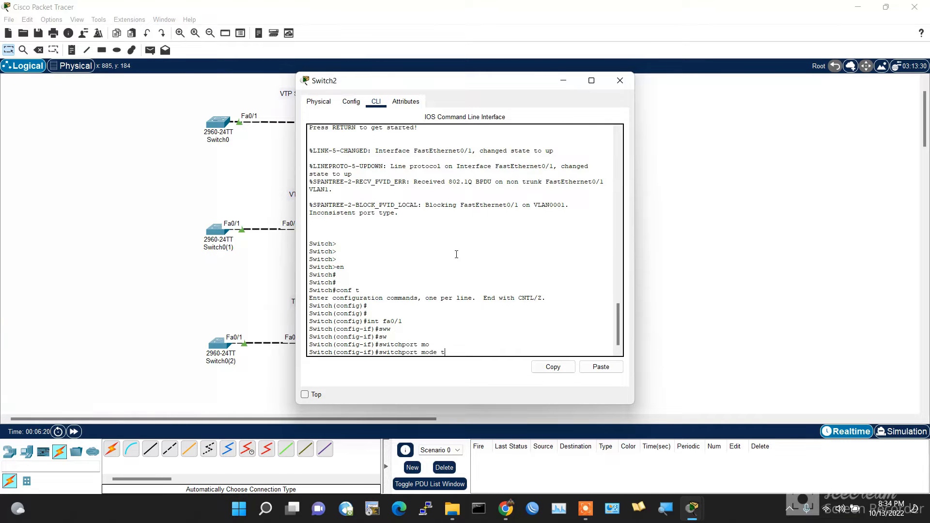
{"action": "key", "text": "Tab"}
{"action": "key", "text": "Return"}
Return to Switch0, leave configuration mode and display its VLAN table
{"action": "left_click", "coordinate": [234, 169]}
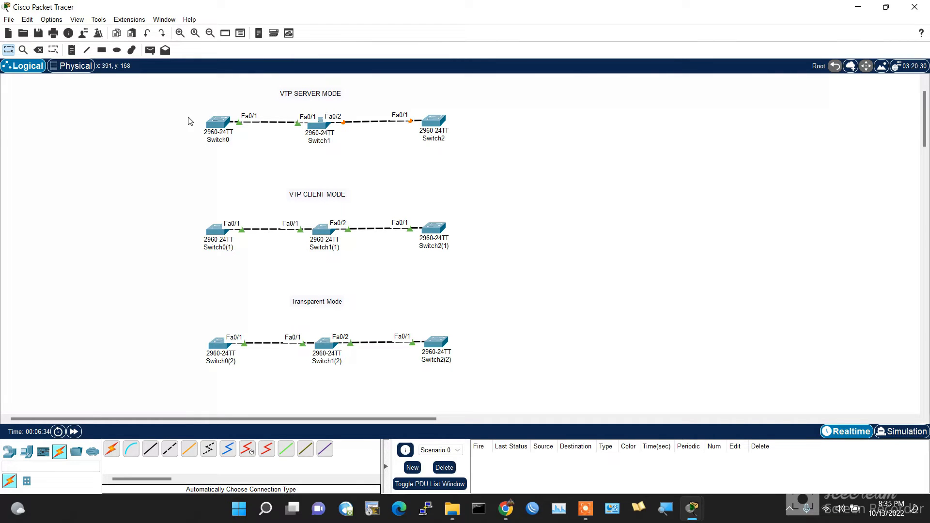
{"action": "left_click", "coordinate": [219, 130]}
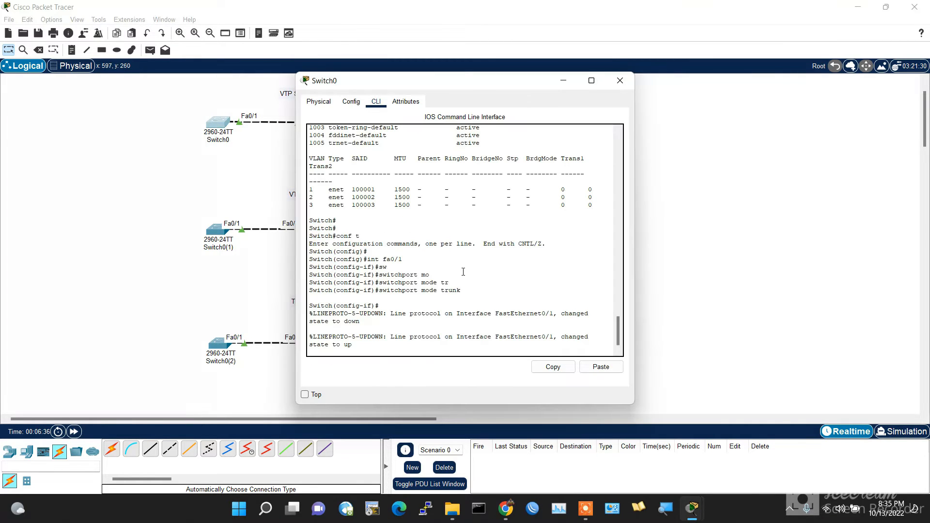
{"action": "key", "text": "ctrl+z"}
{"action": "type", "text": "show vlan"}
{"action": "key", "text": "Return"}
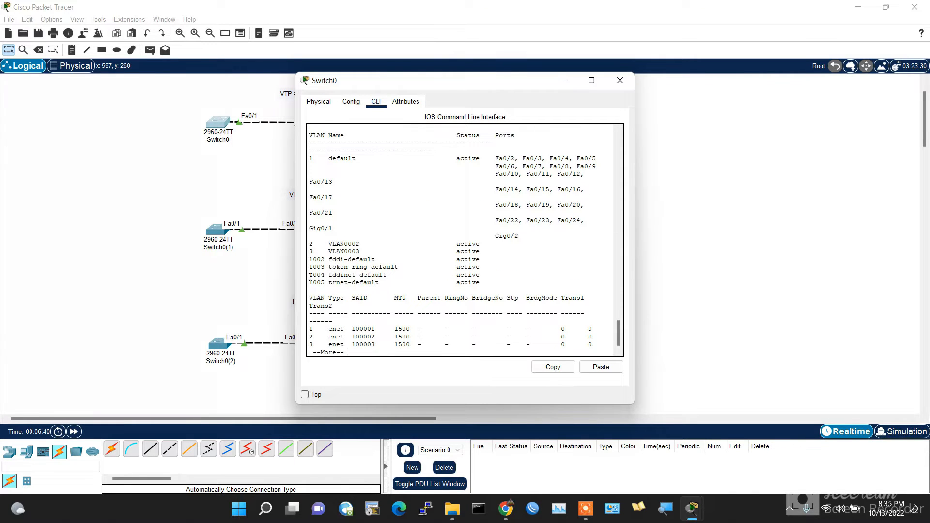
On Switch1, leave interface configuration and display the VLAN table to check for VLANs from Switch0 over the trunk
{"action": "left_click", "coordinate": [263, 178]}
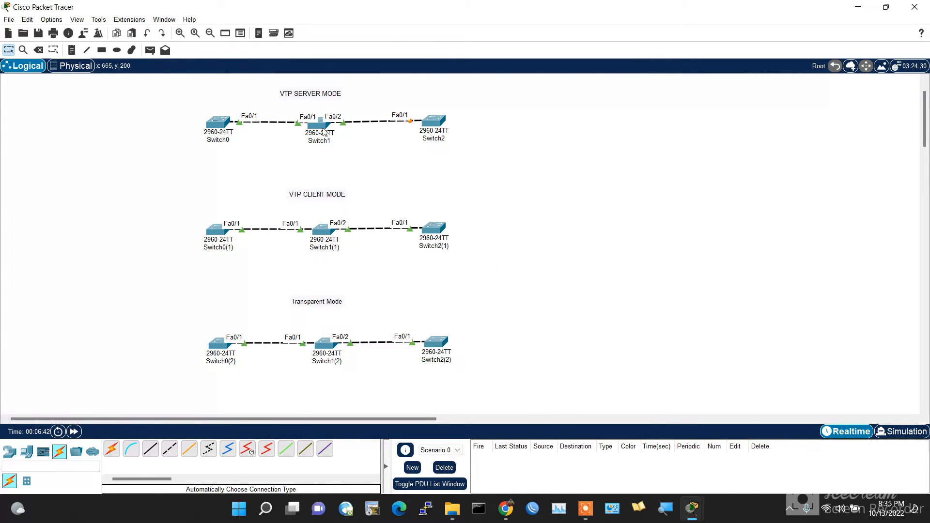
{"action": "left_click", "coordinate": [325, 132]}
{"action": "key", "text": "Return"}
{"action": "key", "text": "Return"}
{"action": "key", "text": "Return"}
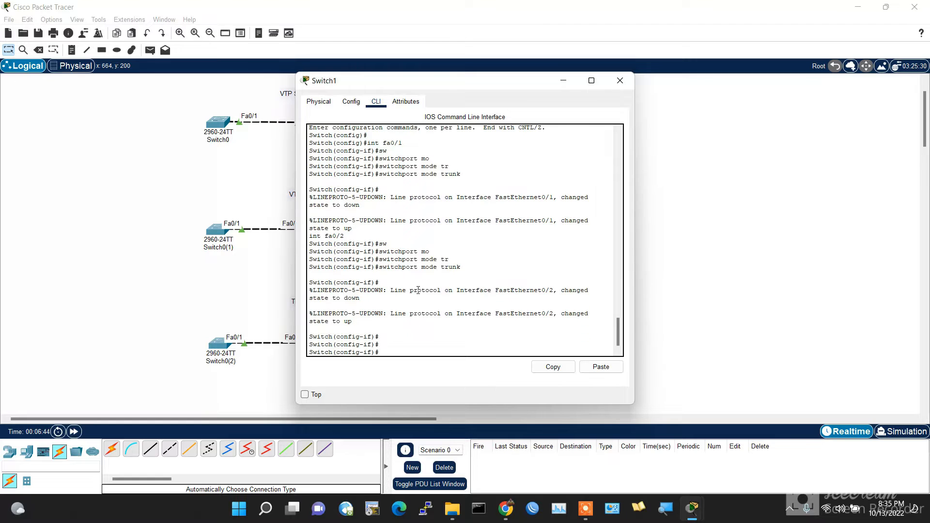
{"action": "key", "text": "ctrl+z"}
{"action": "key", "text": "Return"}
{"action": "type", "text": "show vlan"}
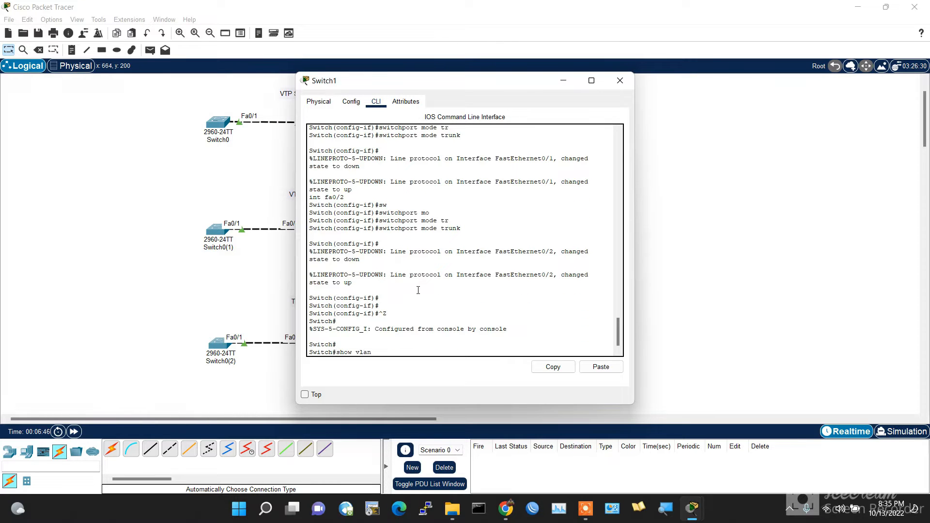
{"action": "key", "text": "Return"}
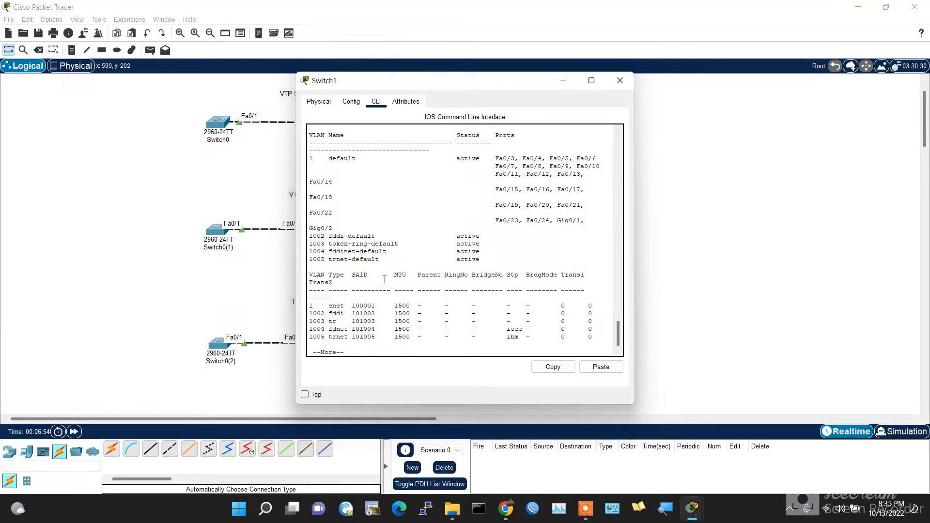
Display the VTP status on Switch1 and examine its VTP domain name and operating mode
{"action": "key", "text": "space"}
{"action": "type", "text": "show vtp"}
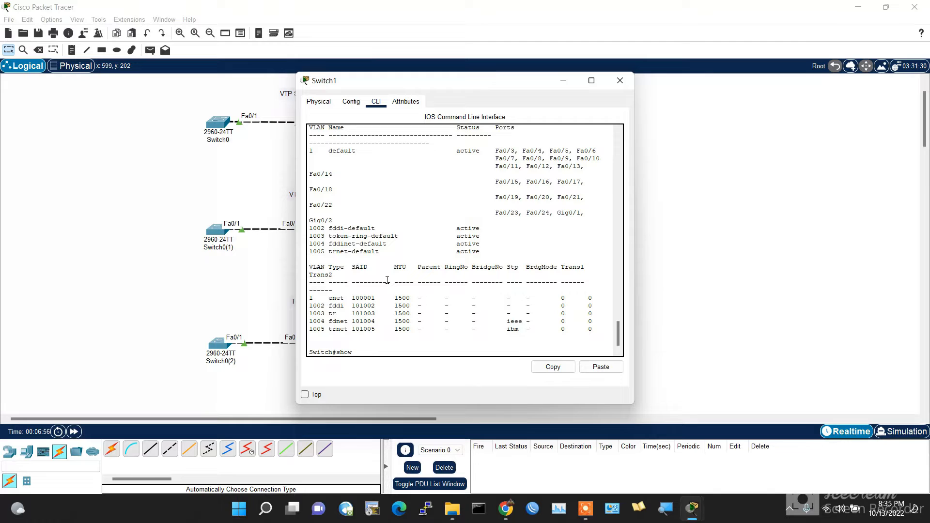
{"action": "key", "text": "Tab"}
{"action": "type", "text": "t"}
{"action": "key", "text": "Tab"}
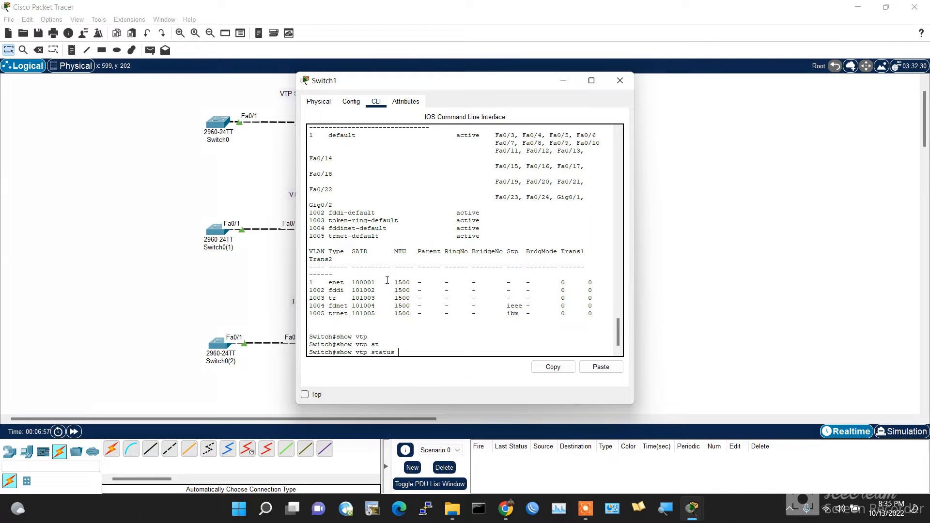
{"action": "key", "text": "Return"}
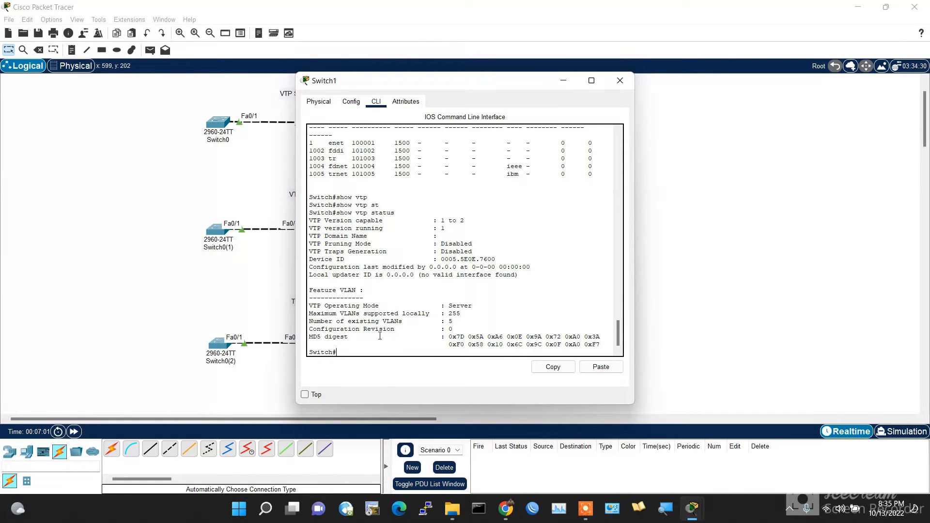
{"action": "key", "text": "Return"}
{"action": "key", "text": "Return"}
{"action": "key", "text": "Return"}
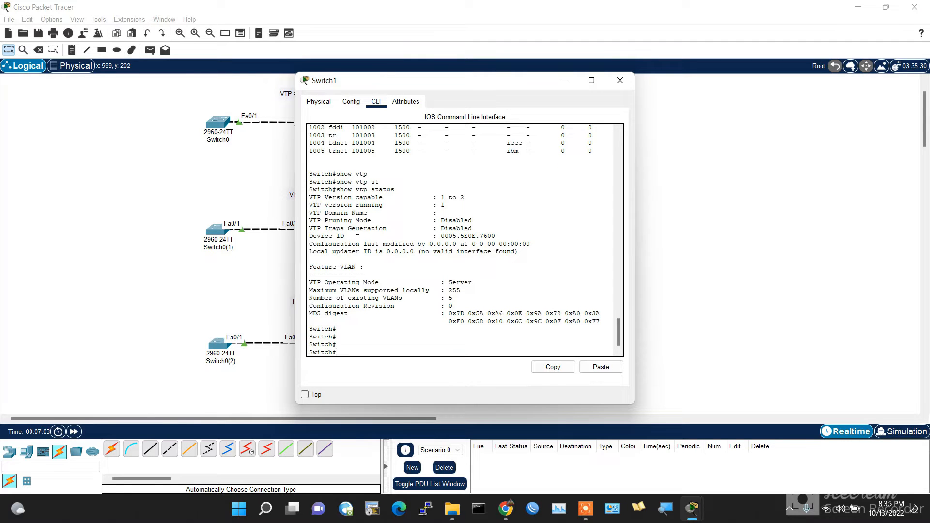
{"action": "left_click_drag", "start_coordinate": [327, 212], "coordinate": [438, 213]}
{"action": "left_click_drag", "start_coordinate": [309, 283], "coordinate": [380, 282]}
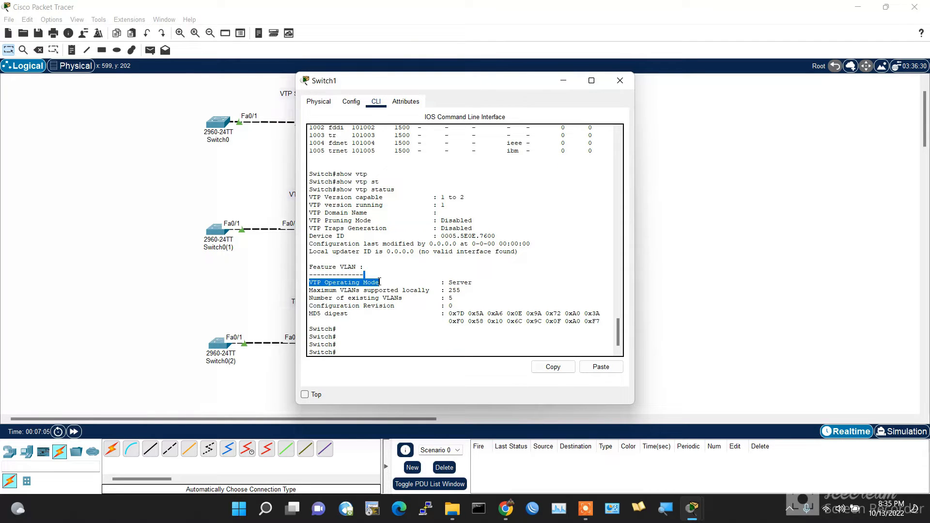
Set the VTP domain on Switch1 to the lab's domain name, a person's first name, and leave configuration mode
{"action": "type", "text": "conf t"}
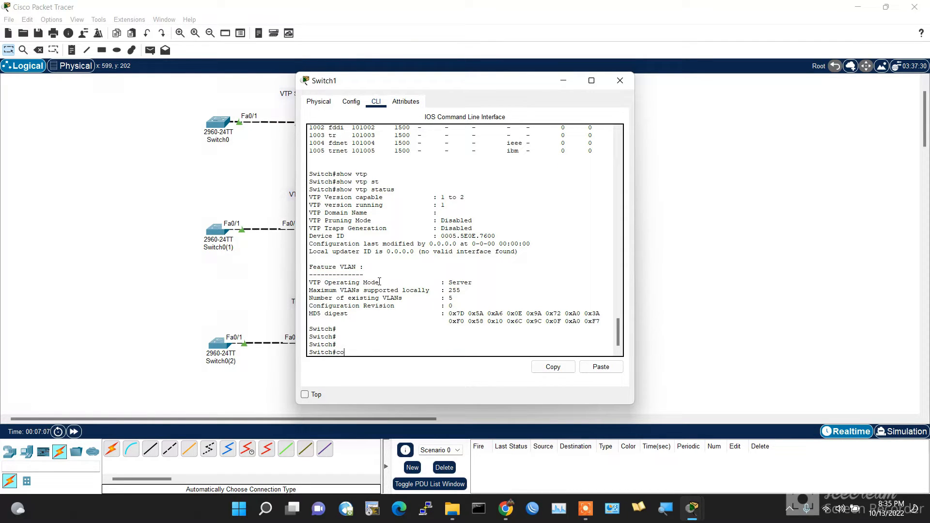
{"action": "key", "text": "Return"}
{"action": "key", "text": "Return"}
{"action": "type", "text": "in"}
{"action": "key", "text": "Tab"}
{"action": "key", "text": "BackSpace"}
{"action": "key", "text": "BackSpace"}
{"action": "key", "text": "BackSpace"}
{"action": "key", "text": "BackSpace"}
{"action": "key", "text": "BackSpace"}
{"action": "key", "text": "BackSpace"}
{"action": "key", "text": "BackSpace"}
{"action": "key", "text": "BackSpace"}
{"action": "key", "text": "BackSpace"}
{"action": "type", "text": "vtp mo"}
{"action": "key", "text": "Tab"}
{"action": "key", "text": "BackSpace"}
{"action": "key", "text": "BackSpace"}
{"action": "key", "text": "BackSpace"}
{"action": "key", "text": "BackSpace"}
{"action": "key", "text": "BackSpace"}
{"action": "type", "text": "do"}
{"action": "key", "text": "Tab"}
{"action": "type", "text": "shoaib"}
{"action": "key", "text": "Return"}
{"action": "key", "text": "ctrl+z"}
Display the VLAN table on Switch1 again and check the entries for VLANs 2 and 3
{"action": "key", "text": "Return"}
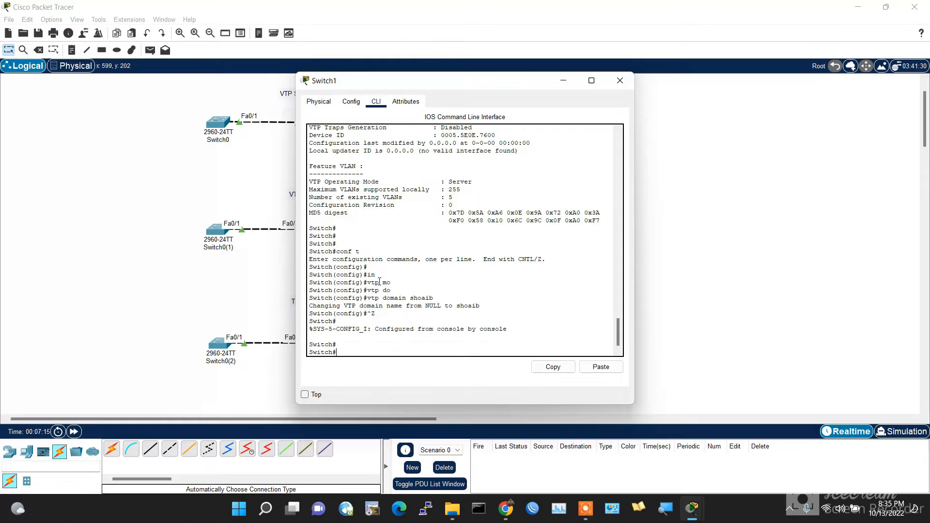
{"action": "type", "text": "show vlan"}
{"action": "key", "text": "Return"}
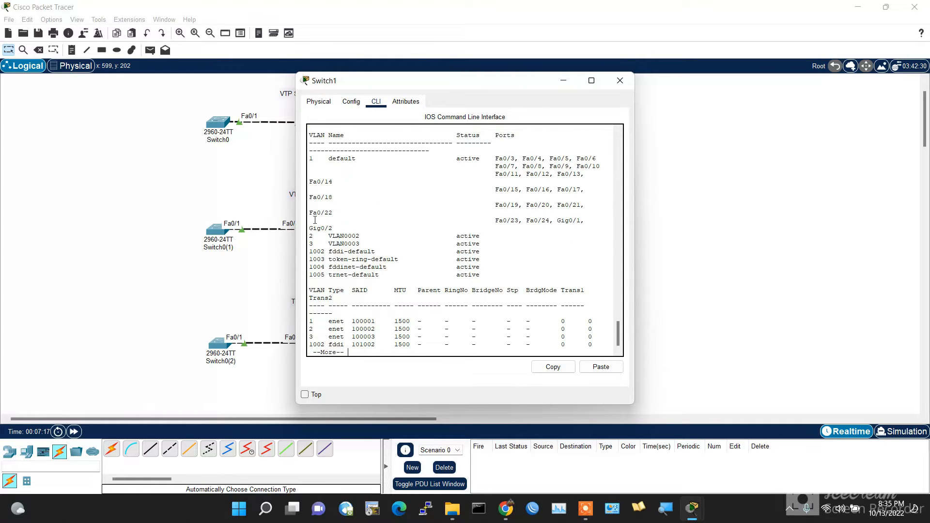
{"action": "left_click_drag", "start_coordinate": [310, 237], "coordinate": [357, 245]}
Go to Switch2, exit interface configuration and set its VTP mode to server
{"action": "left_click", "coordinate": [261, 169]}
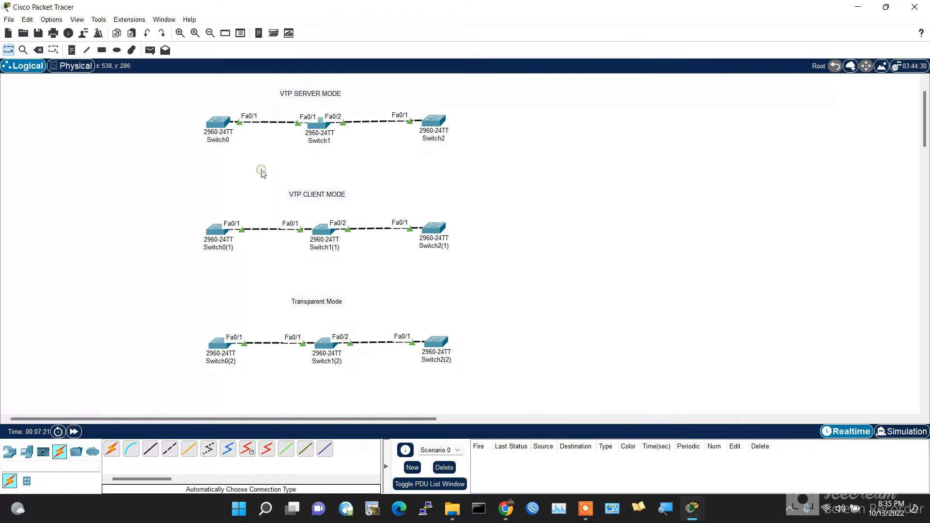
{"action": "left_click", "coordinate": [431, 125]}
{"action": "key", "text": "Return"}
{"action": "key", "text": "Return"}
{"action": "key", "text": "Return"}
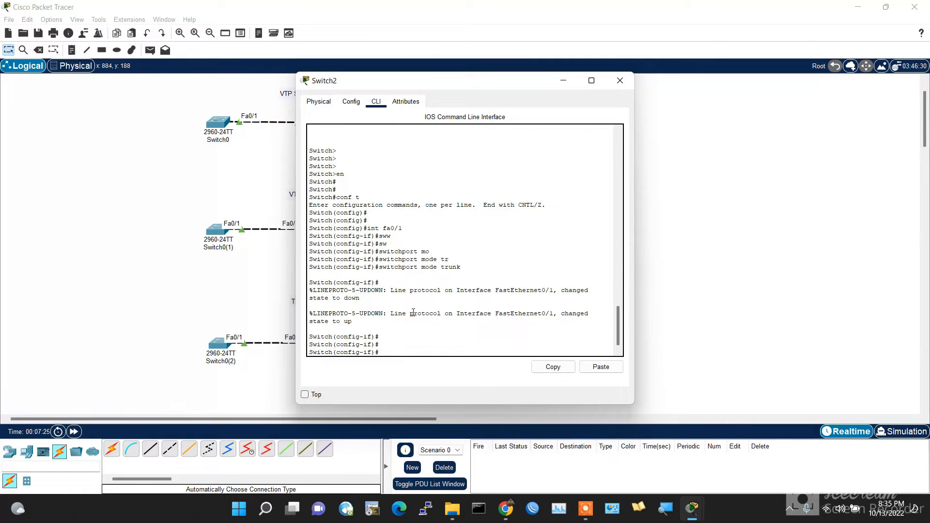
{"action": "type", "text": "exit"}
{"action": "key", "text": "Return"}
{"action": "type", "text": "vtp m"}
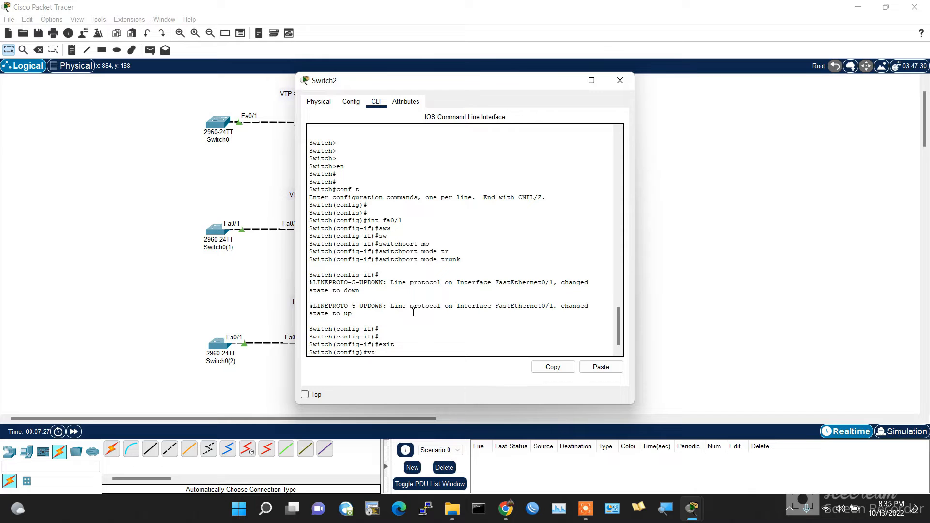
{"action": "key", "text": "Tab"}
{"action": "type", "text": "mo"}
{"action": "key", "text": "Tab"}
{"action": "type", "text": "se"}
{"action": "key", "text": "Tab"}
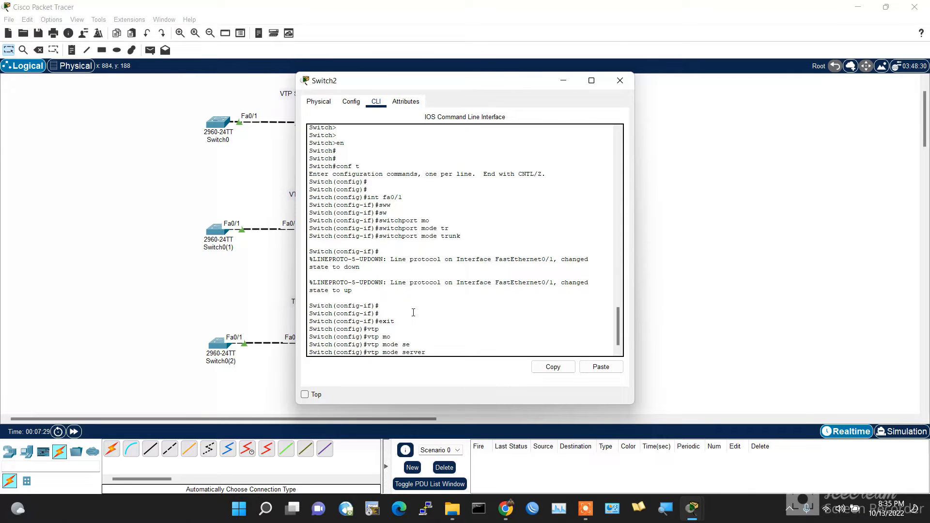
{"action": "key", "text": "Return"}
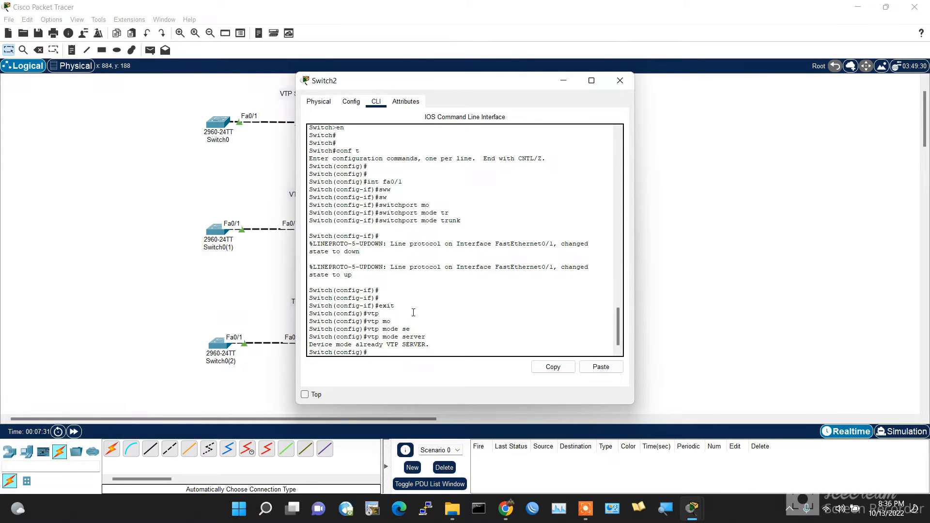
Set the VTP domain name on Switch2 to IT
{"action": "type", "text": "vtp"}
{"action": "key", "text": "Tab"}
{"action": "type", "text": "dom"}
{"action": "key", "text": "Tab"}
{"action": "type", "text": "in"}
{"action": "key", "text": "BackSpace"}
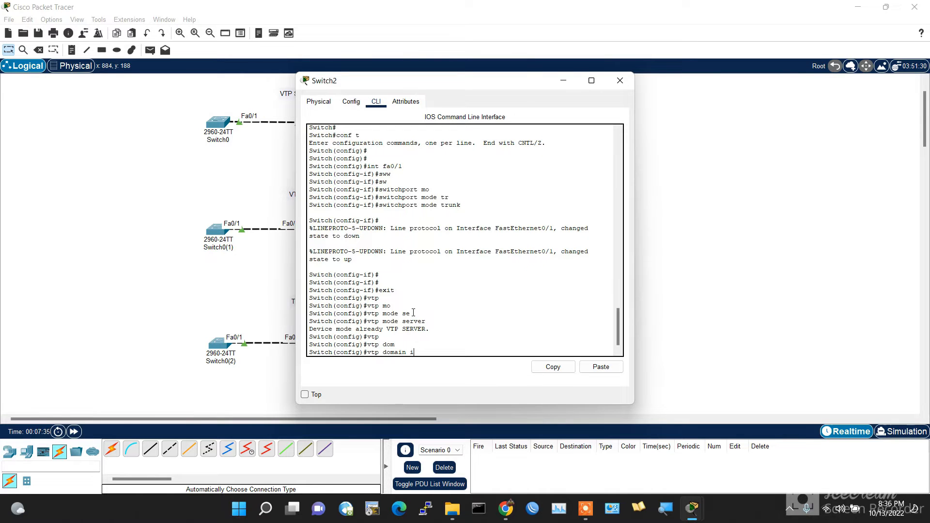
{"action": "type", "text": "IT"}
{"action": "key", "text": "Return"}
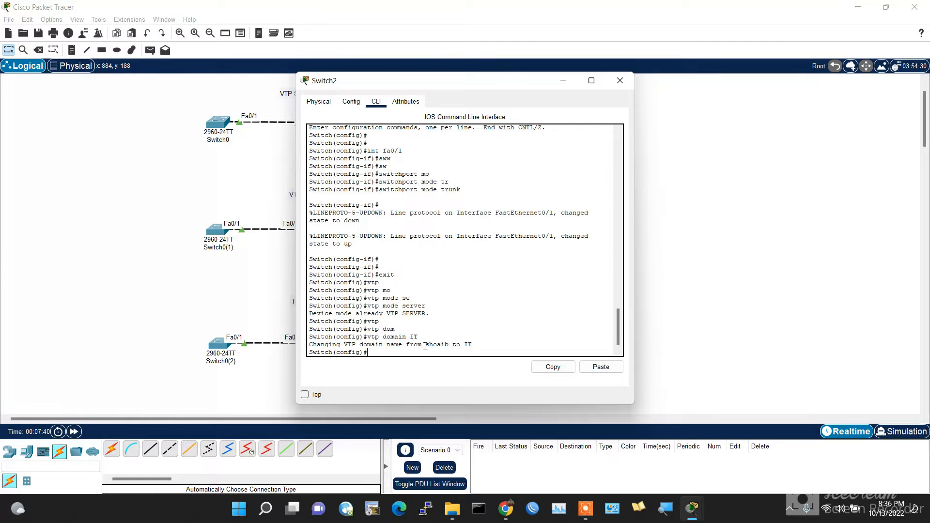
Leave configuration mode on Switch2 and display its VTP status
{"action": "key", "text": "ctrl+z"}
{"action": "key", "text": "Return"}
{"action": "type", "text": "show "}
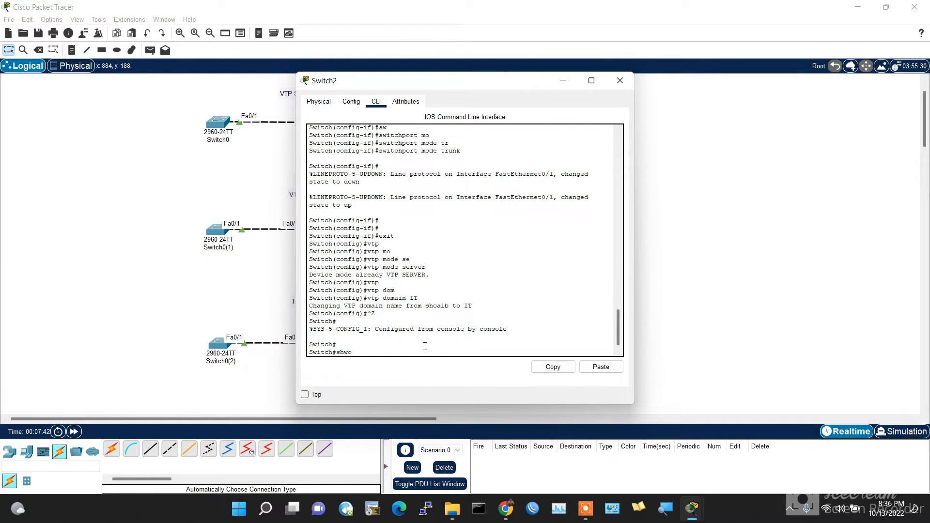
{"action": "type", "text": "vtp"}
{"action": "key", "text": "Tab"}
{"action": "type", "text": "st"}
{"action": "key", "text": "Tab"}
{"action": "key", "text": "Return"}
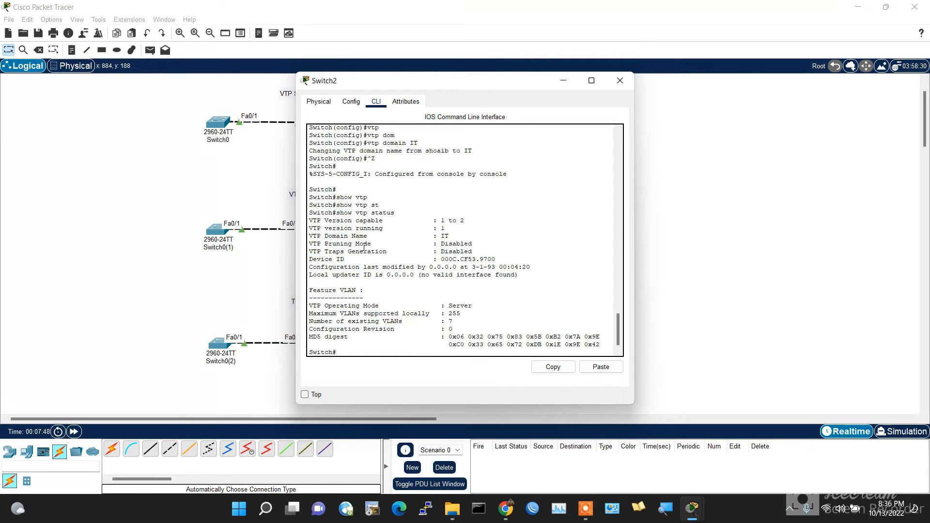
Display the VLAN table on Switch2 and highlight the entries for VLANs 2 and 3
{"action": "type", "text": "show vlan"}
{"action": "key", "text": "Return"}
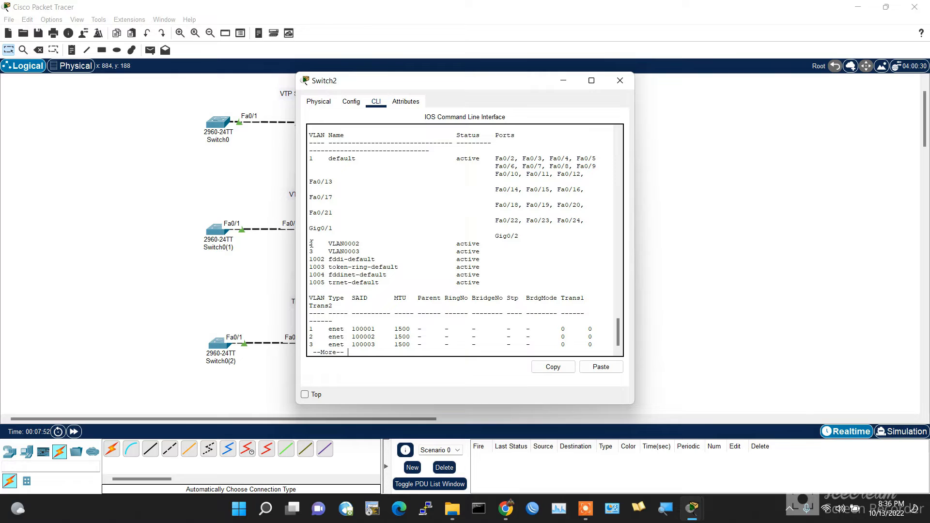
{"action": "left_click_drag", "start_coordinate": [312, 243], "coordinate": [351, 262]}
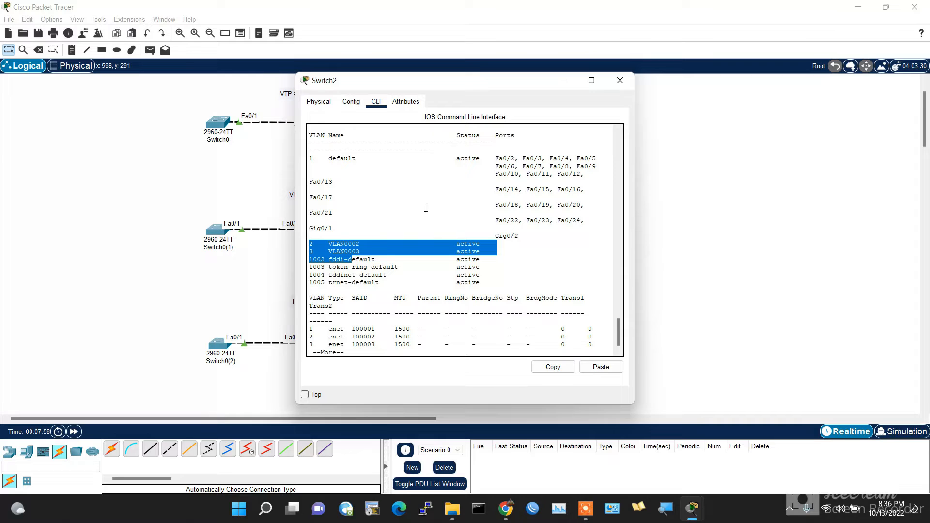
Go to Switch0's command line and enter global configuration mode
{"action": "left_click", "coordinate": [246, 169]}
{"action": "left_click", "coordinate": [218, 122]}
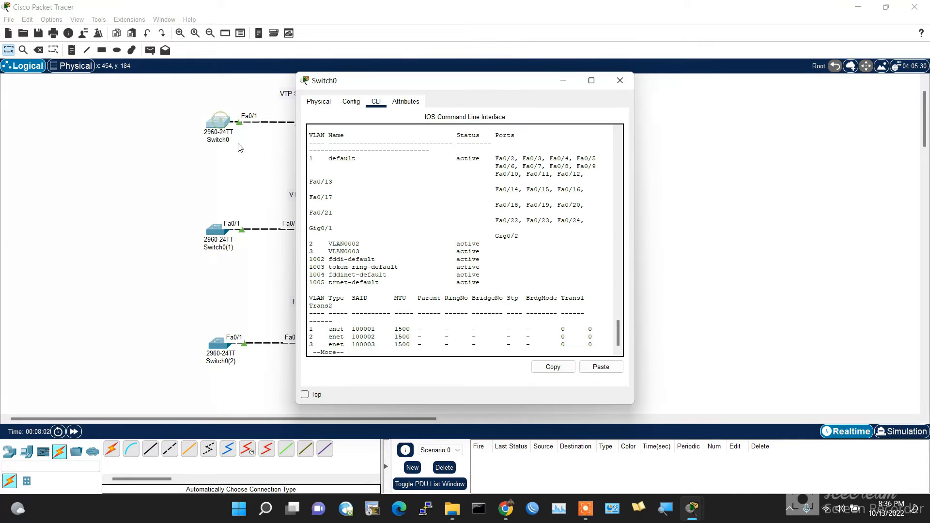
{"action": "type", "text": "conf t"}
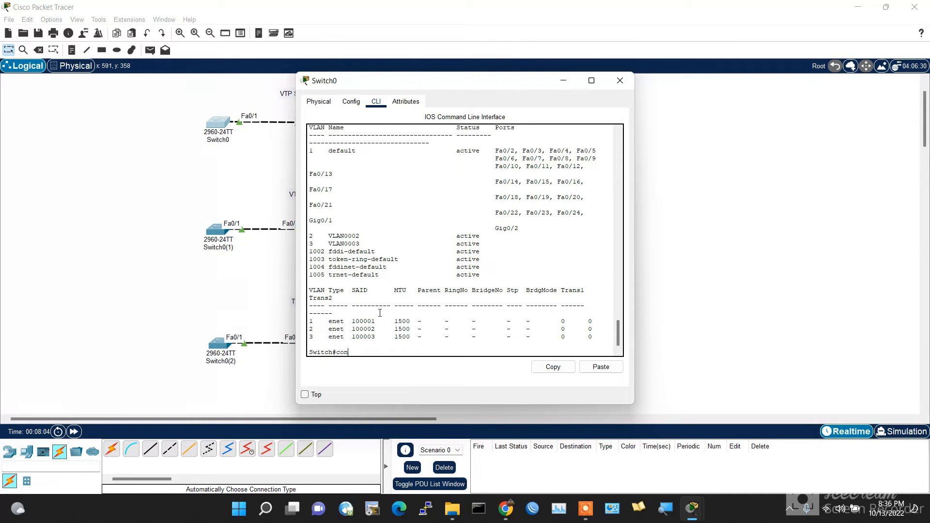
{"action": "key", "text": "Return"}
{"action": "key", "text": "Return"}
Try to create VLANs 10 to 20 on Switch0 with a single range command, vlan 10-20
{"action": "type", "text": "vlan"}
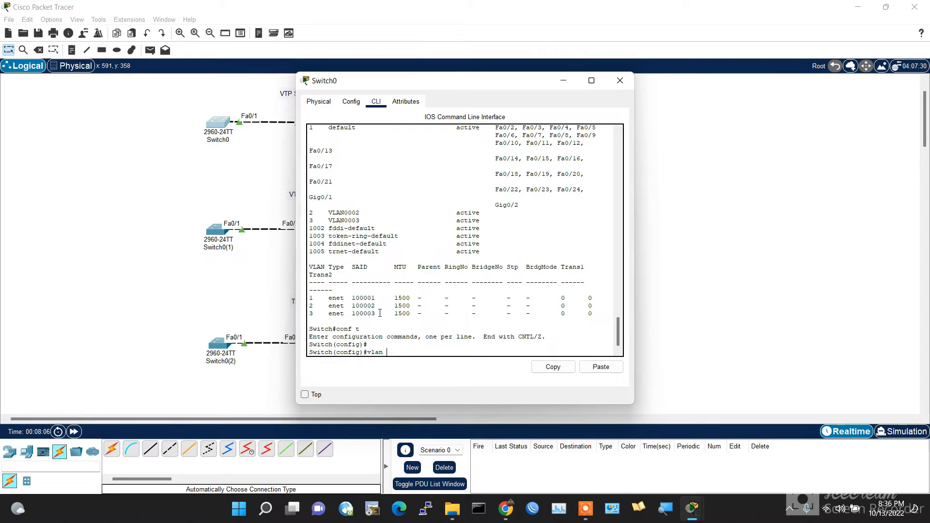
{"action": "type", "text": " ran"}
{"action": "key", "text": "Tab"}
{"action": "key", "text": "BackSpace"}
{"action": "key", "text": "BackSpace"}
{"action": "key", "text": "BackSpace"}
{"action": "type", "text": "2"}
{"action": "key", "text": "BackSpace"}
{"action": "type", "text": "10-"}
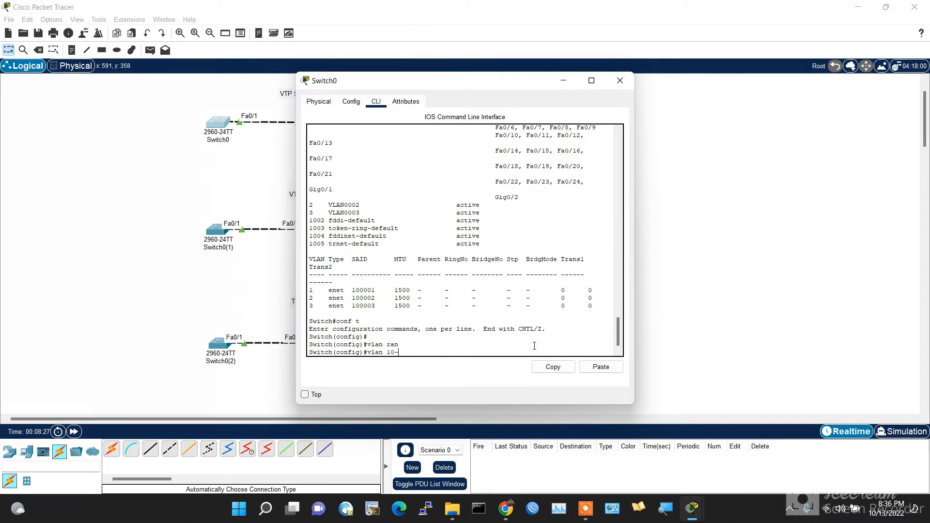
{"action": "type", "text": "20"}
{"action": "key", "text": "Return"}
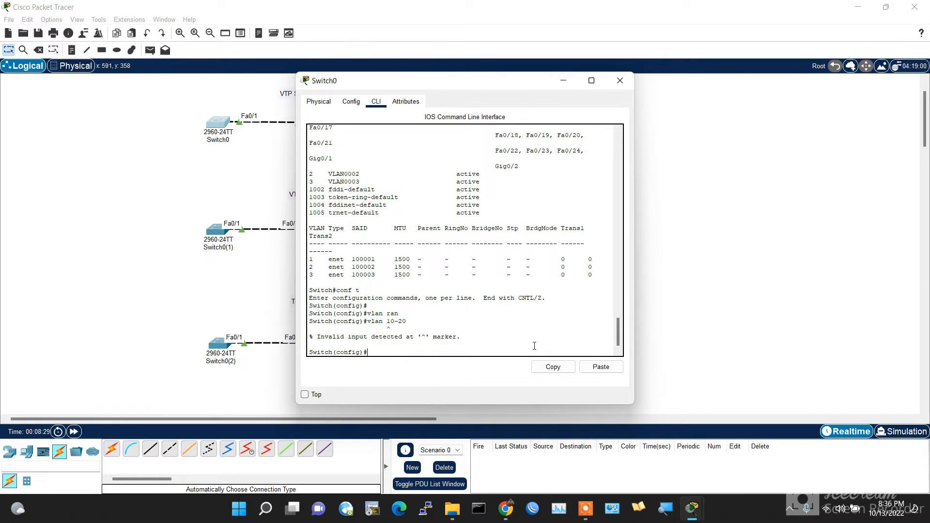
Display the command help for the ID values that the vlan command accepts on Switch0
{"action": "key", "text": "Up"}
{"action": "key", "text": "BackSpace"}
{"action": "key", "text": "BackSpace"}
{"action": "key", "text": "BackSpace"}
{"action": "key", "text": "BackSpace"}
{"action": "type", "text": "?"}
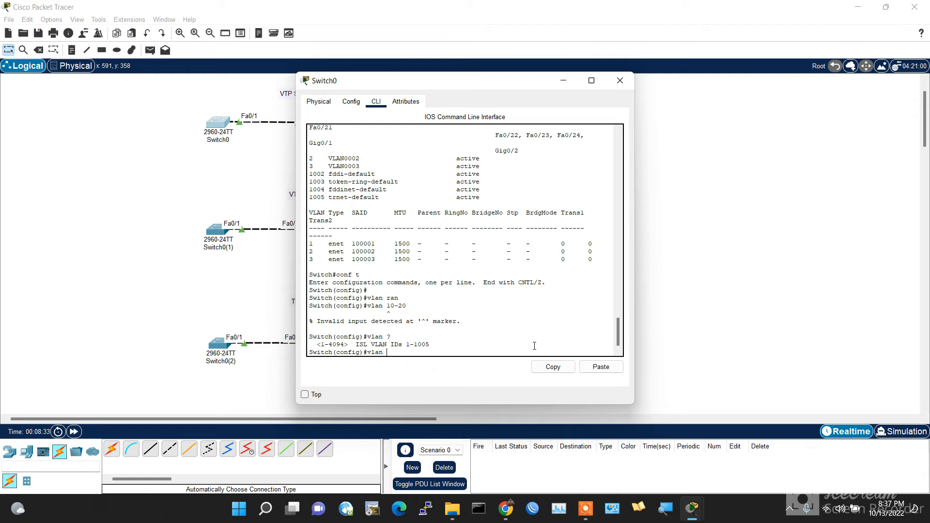
{"action": "type", "text": "10-?"}
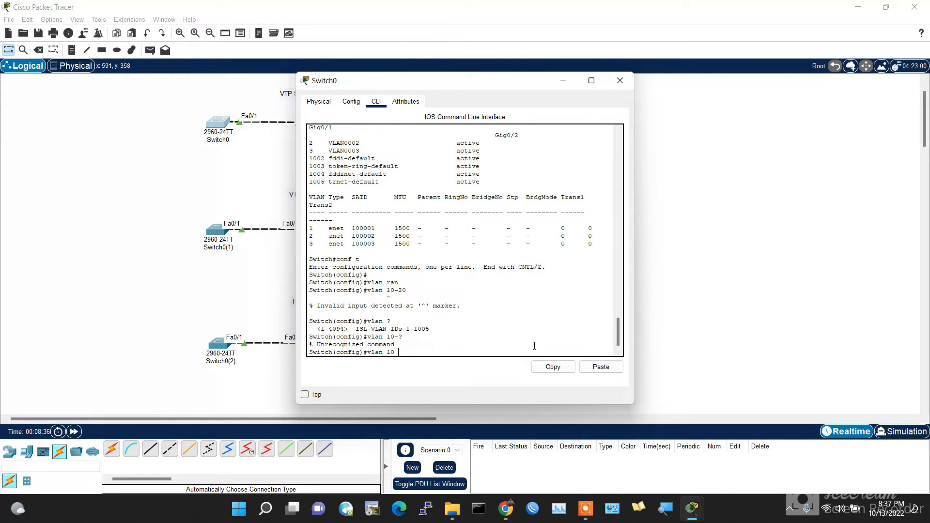
{"action": "type", "text": "?"}
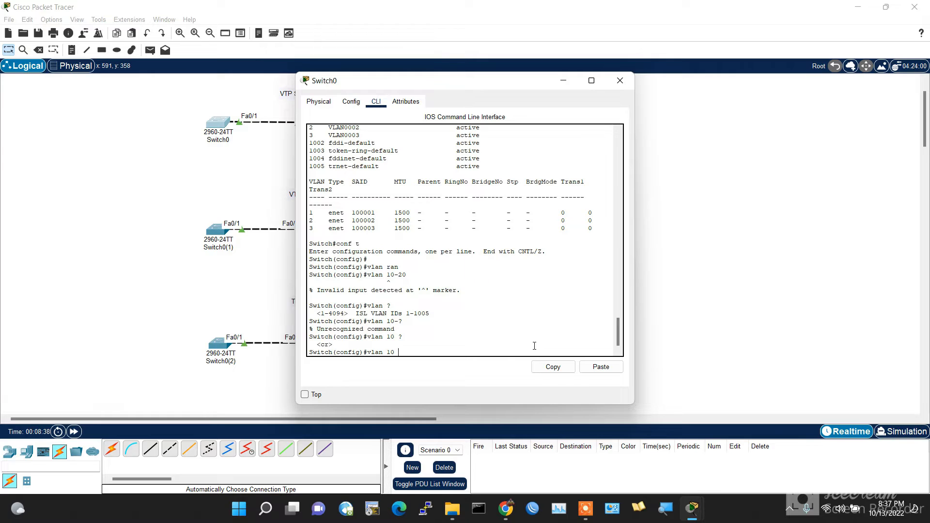
Check the command help for options following VLAN ID 10, and create VLANs 10 and 20 on Switch0
{"action": "key", "text": "Return"}
{"action": "type", "text": "vlan 20"}
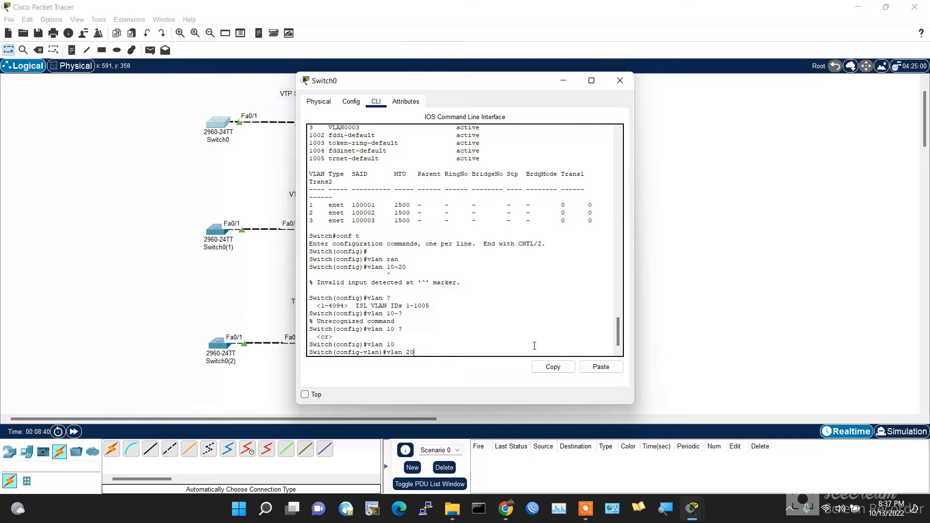
{"action": "key", "text": "Return"}
Try to create VLANs 20 to 22 on Switch0 with the range command vlan 20-22
{"action": "key", "text": "Up"}
{"action": "type", "text": "-0"}
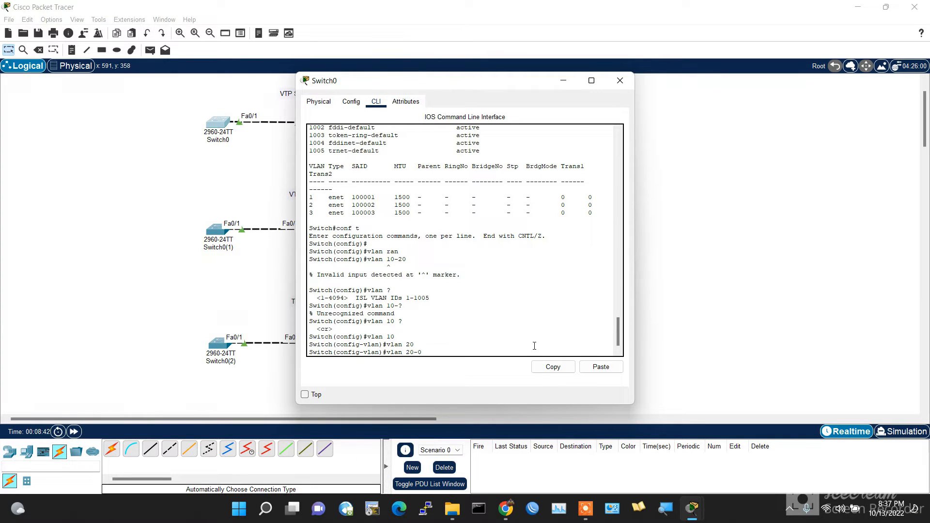
{"action": "key", "text": "BackSpace"}
{"action": "type", "text": "22"}
{"action": "key", "text": "Return"}
{"action": "key", "text": "Up"}
{"action": "key", "text": "BackSpace"}
{"action": "key", "text": "BackSpace"}
{"action": "key", "text": "BackSpace"}
{"action": "key", "text": "BackSpace"}
{"action": "key", "text": "BackSpace"}
{"action": "key", "text": "BackSpace"}
{"action": "key", "text": "BackSpace"}
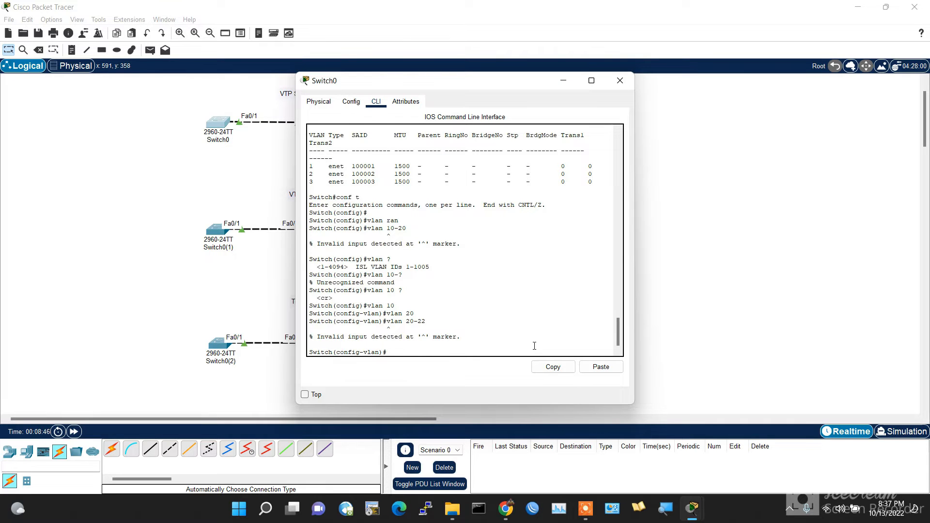
Query the help for commands beginning with vl in VLAN configuration mode, and exit to global configuration mode
{"action": "key", "text": "Tab"}
{"action": "type", "text": "?"}
{"action": "key", "text": "BackSpace"}
{"action": "key", "text": "BackSpace"}
{"action": "type", "text": "exit"}
{"action": "key", "text": "Return"}
Examine the vlan command's help for a range syntax, querying it with 30-, 30-3, 30 and 30 -
{"action": "type", "text": "vla"}
{"action": "key", "text": "Tab"}
{"action": "type", "text": "?"}
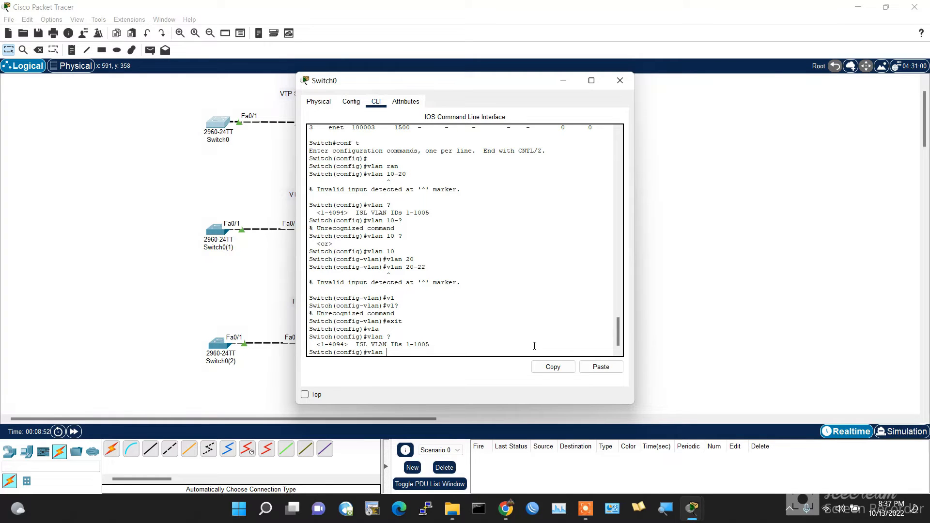
{"action": "type", "text": "30-"}
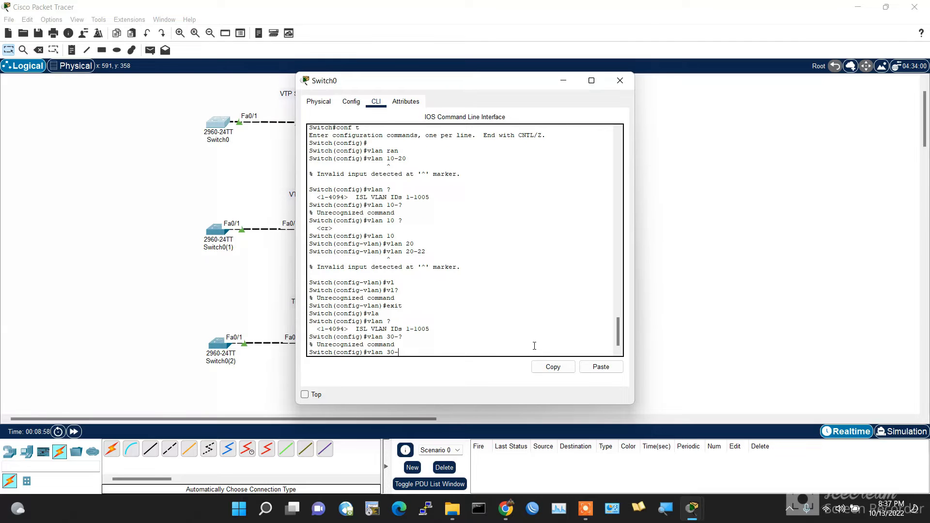
{"action": "type", "text": "?3?"}
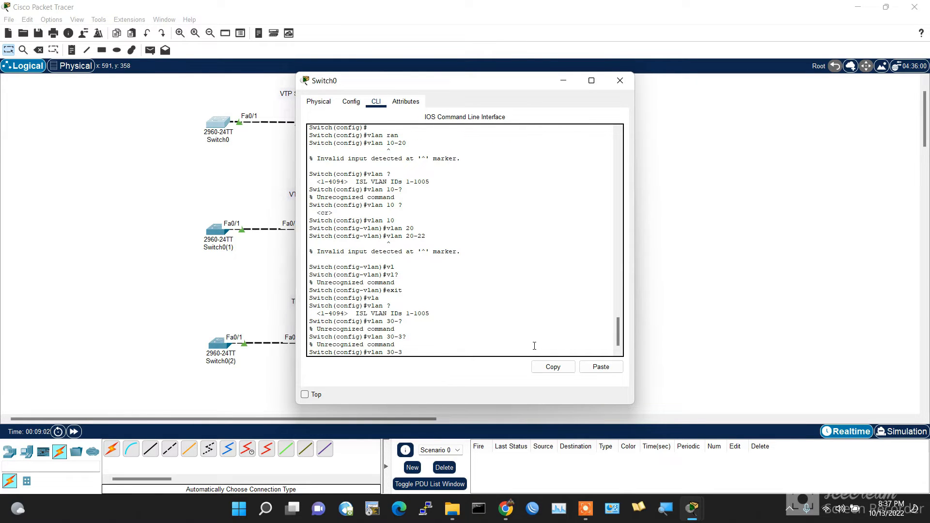
{"action": "type", "text": "?"}
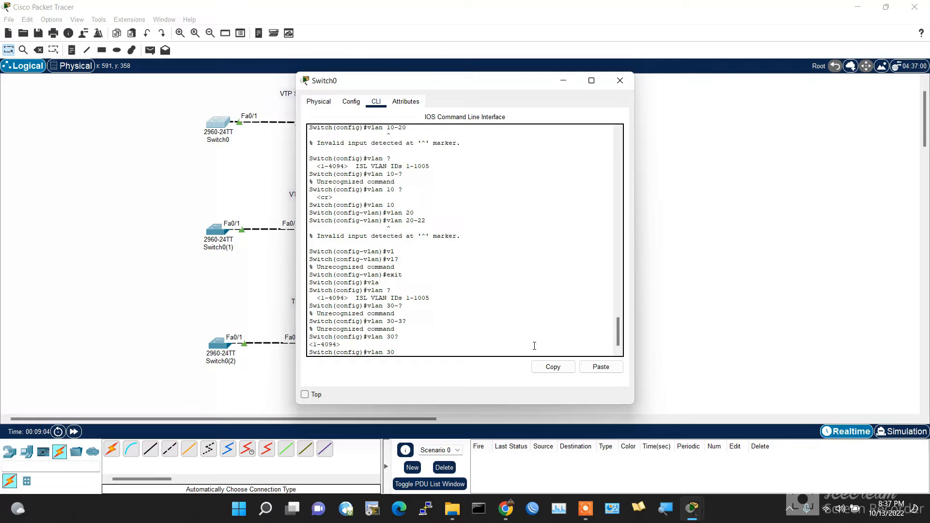
{"action": "type", "text": " - ?"}
{"action": "key", "text": "BackSpace"}
{"action": "key", "text": "BackSpace"}
{"action": "key", "text": "BackSpace"}
{"action": "key", "text": "BackSpace"}
{"action": "key", "text": "BackSpace"}
{"action": "key", "text": "BackSpace"}
{"action": "key", "text": "BackSpace"}
{"action": "key", "text": "BackSpace"}
Leave configuration mode on Switch0 and display its VTP status, highlighting the configuration revision line
{"action": "key", "text": "ctrl+z"}
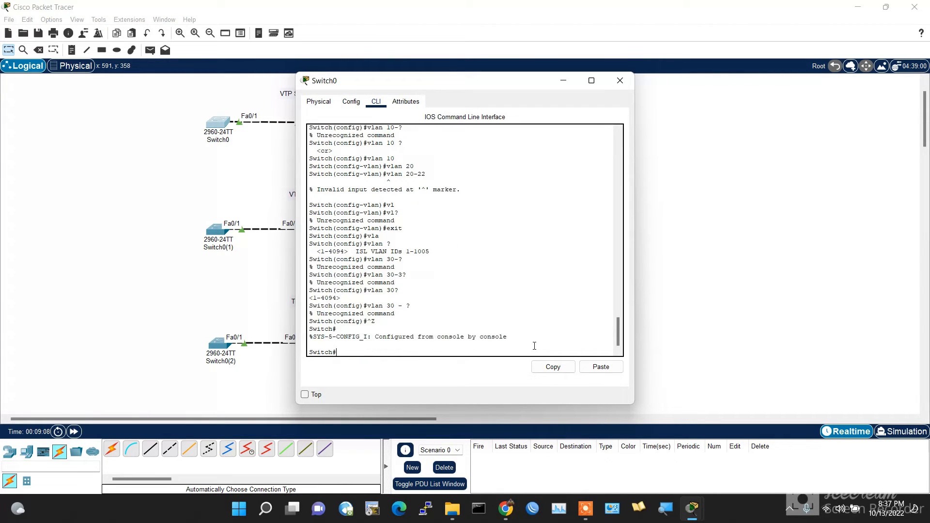
{"action": "key", "text": "Return"}
{"action": "key", "text": "Return"}
{"action": "type", "text": "show vtp"}
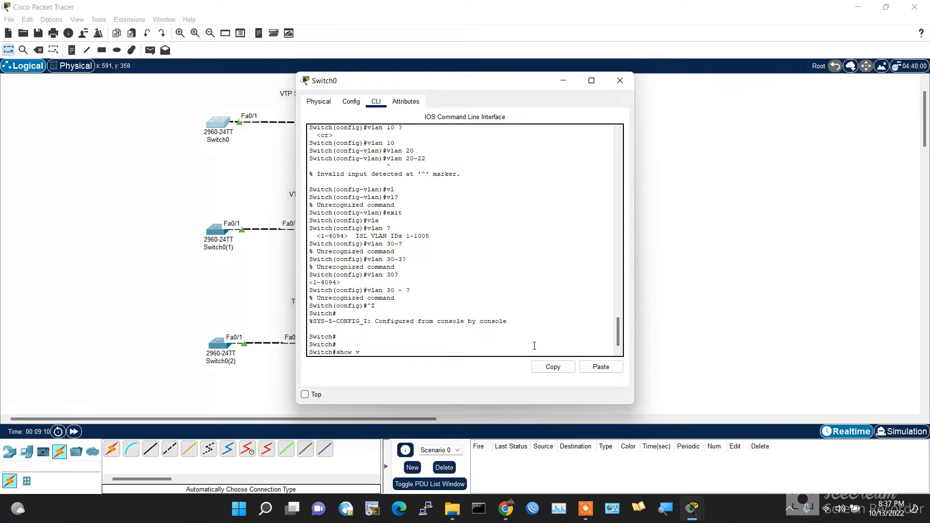
{"action": "key", "text": "Tab"}
{"action": "key", "text": "Return"}
{"action": "type", "text": "sho"}
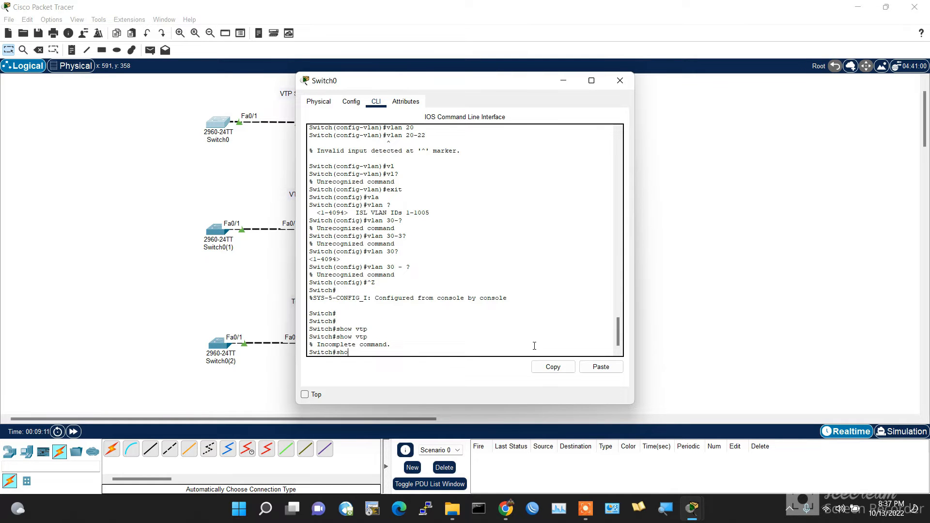
{"action": "type", "text": "w vtp st"}
{"action": "key", "text": "Tab"}
{"action": "key", "text": "Return"}
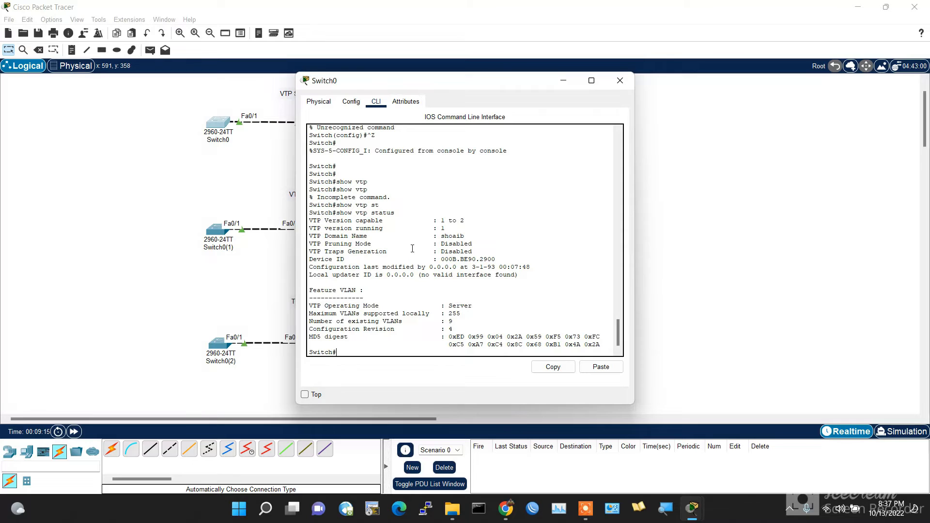
{"action": "triple_click", "coordinate": [387, 329]}
{"action": "left_click", "coordinate": [390, 337]}
Display the VLAN table on Switch0 and highlight the entries for VLANs 10 and 20
{"action": "type", "text": "show vlan"}
{"action": "key", "text": "Return"}
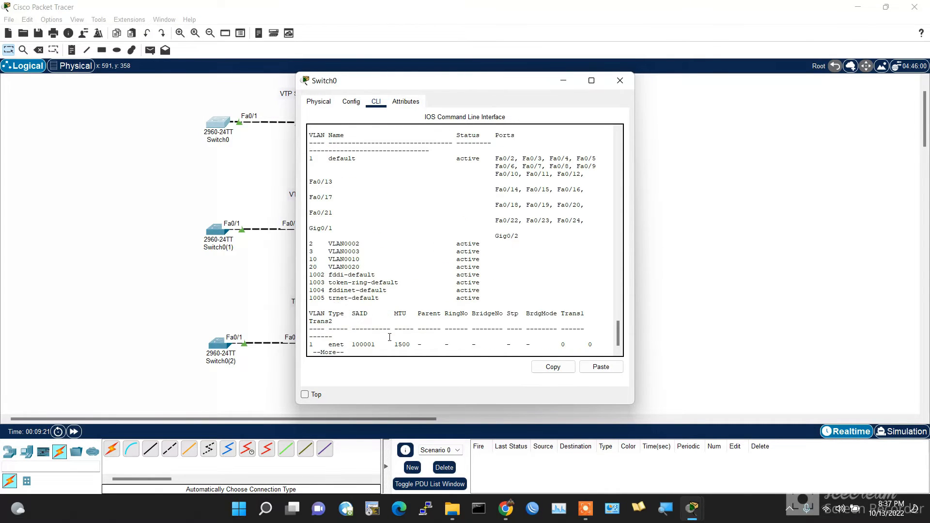
{"action": "left_click_drag", "start_coordinate": [317, 256], "coordinate": [338, 270]}
Go to Switch1's command line and advance through the pending VLAN output to reach the prompt
{"action": "left_click", "coordinate": [258, 215]}
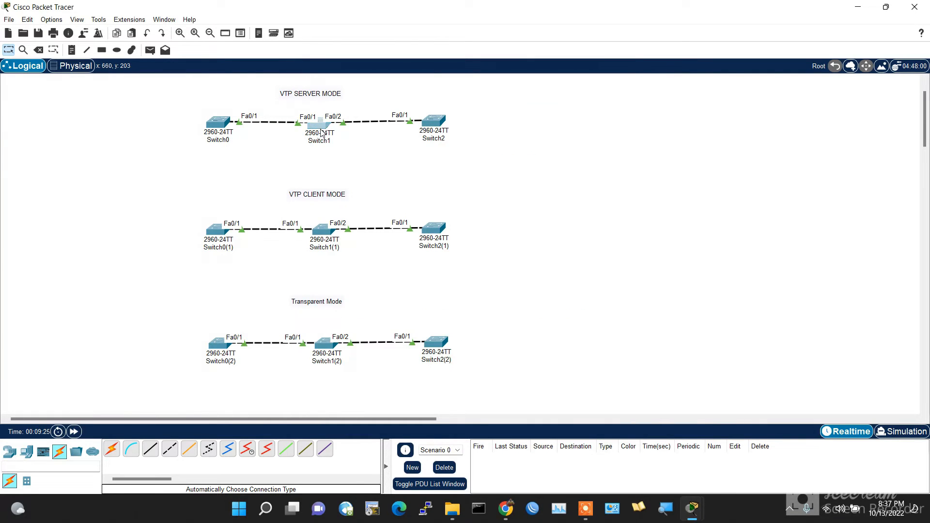
{"action": "left_click", "coordinate": [321, 133]}
{"action": "key", "text": "Return"}
{"action": "key", "text": "Return"}
{"action": "key", "text": "Return"}
{"action": "key", "text": "Return"}
{"action": "key", "text": "Return"}
{"action": "key", "text": "Return"}
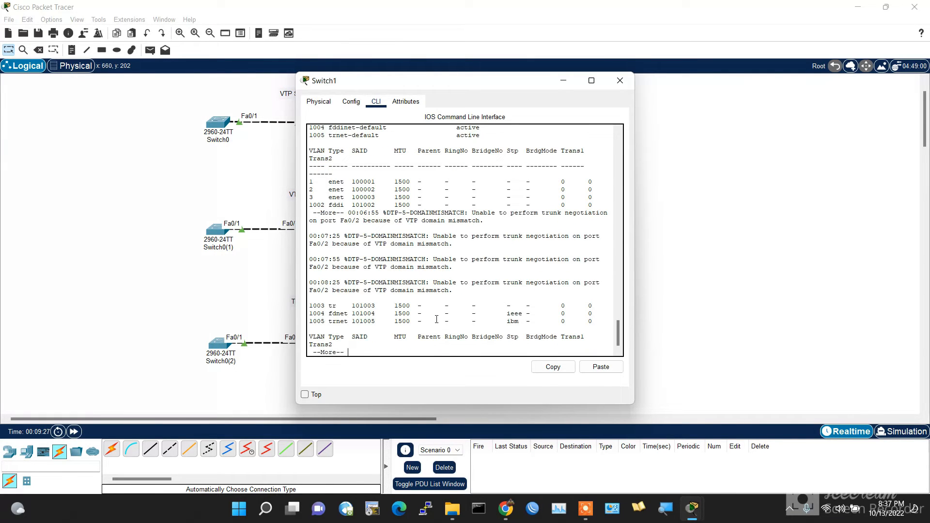
{"action": "key", "text": "Return"}
{"action": "key", "text": "Return"}
{"action": "key", "text": "Return"}
{"action": "key", "text": "Return"}
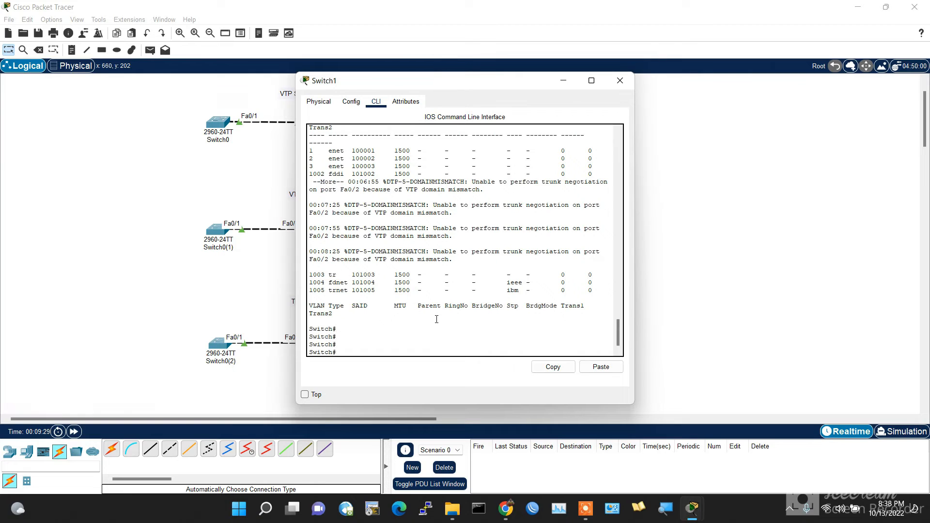
{"action": "type", "text": "vtp"}
{"action": "key", "text": "Tab"}
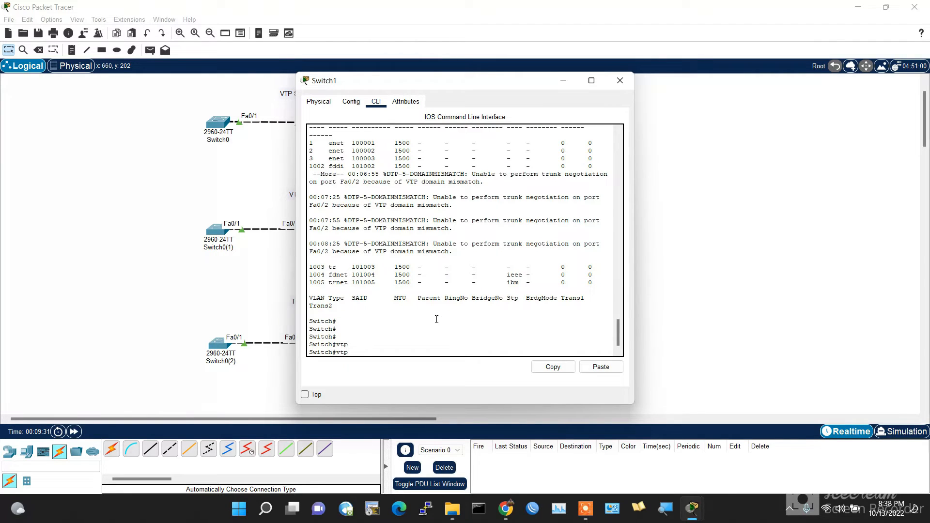
{"action": "type", "text": "do"}
{"action": "key", "text": "Tab"}
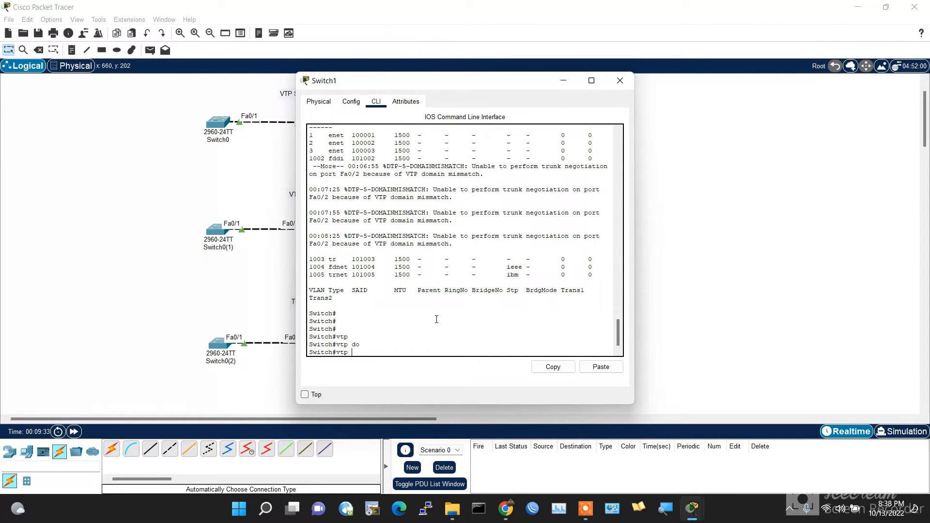
{"action": "key", "text": "BackSpace"}
{"action": "key", "text": "BackSpace"}
{"action": "key", "text": "BackSpace"}
{"action": "key", "text": "BackSpace"}
Display Switch1's VTP status, highlight the number of existing VLANs, and display its VLAN table to check VLANs 10 and 20
{"action": "type", "text": "show vtp st"}
{"action": "key", "text": "Tab"}
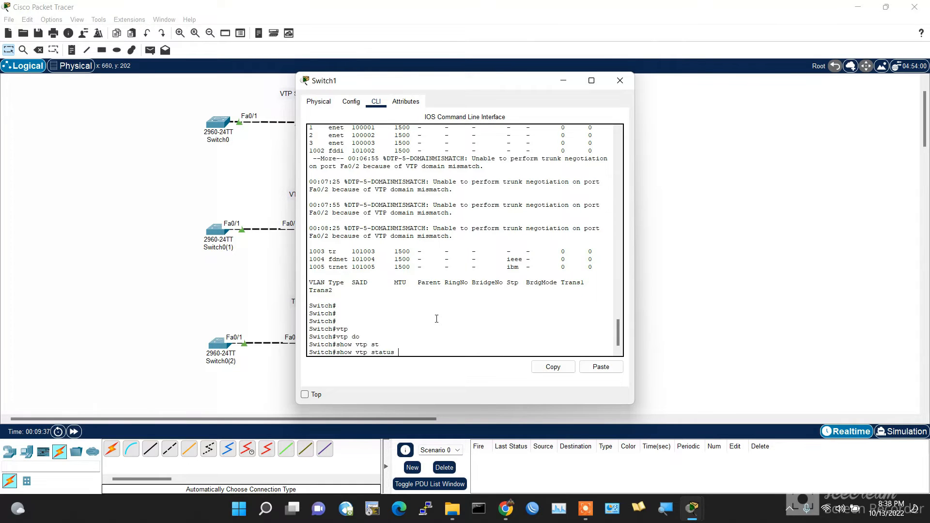
{"action": "key", "text": "Return"}
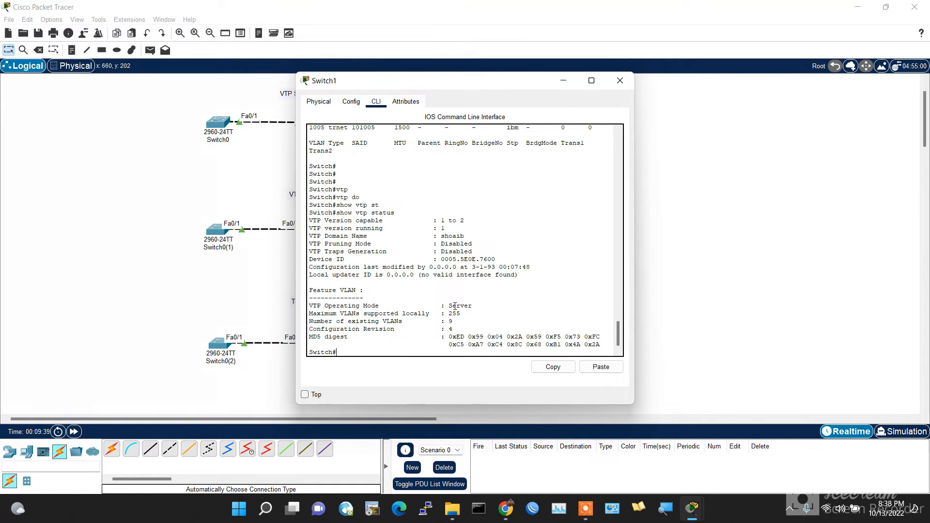
{"action": "double_click", "coordinate": [452, 322]}
{"action": "left_click", "coordinate": [409, 344]}
{"action": "type", "text": "show vlan"}
{"action": "key", "text": "Return"}
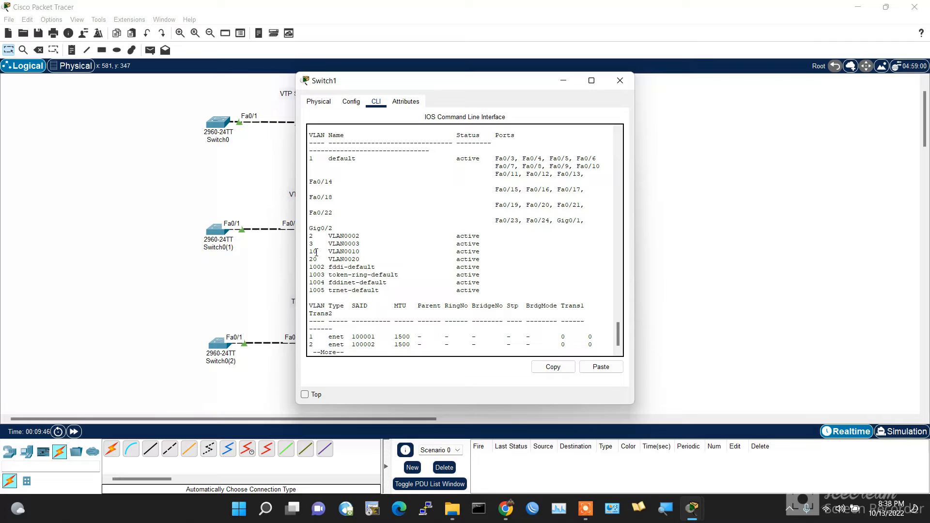
Go to Switch2's command line, highlight the VTP domain mismatch messages and advance the pending VLAN output
{"action": "left_click", "coordinate": [254, 155]}
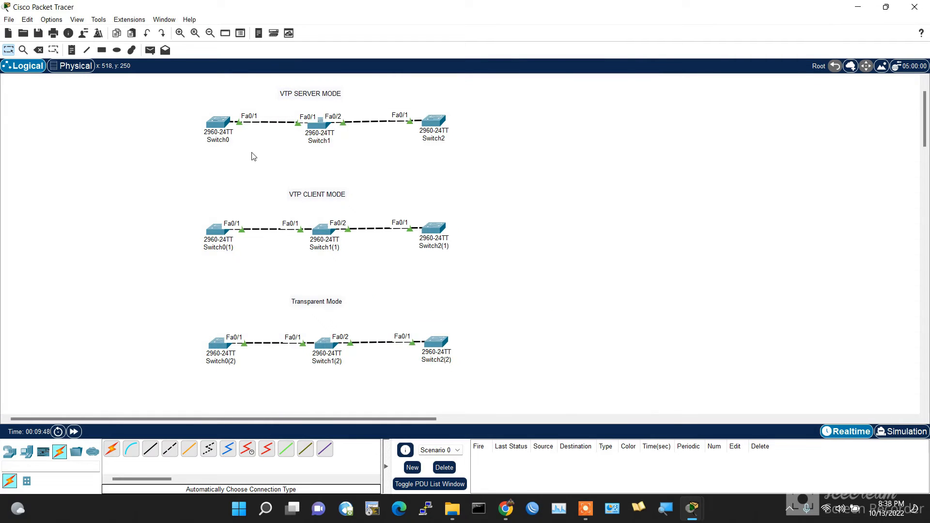
{"action": "left_click", "coordinate": [434, 127]}
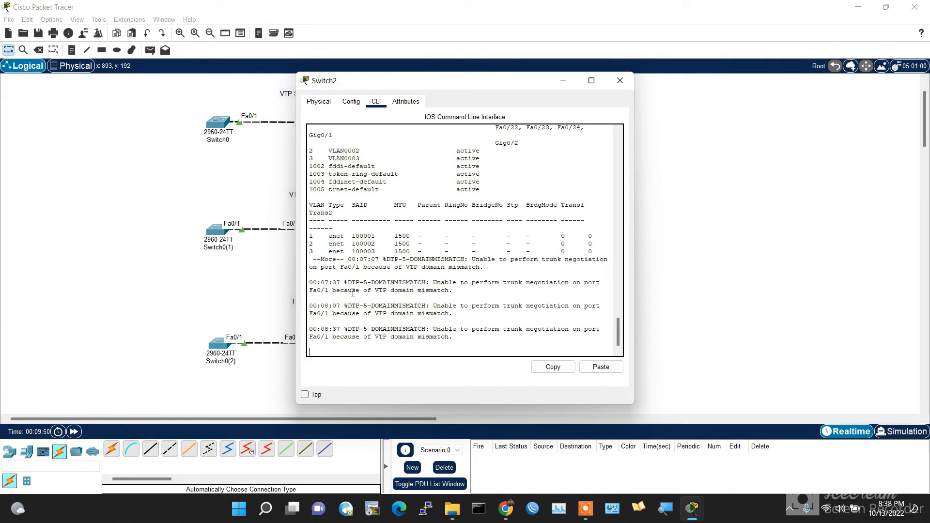
{"action": "left_click_drag", "start_coordinate": [352, 284], "coordinate": [490, 345]}
{"action": "key", "text": "space"}
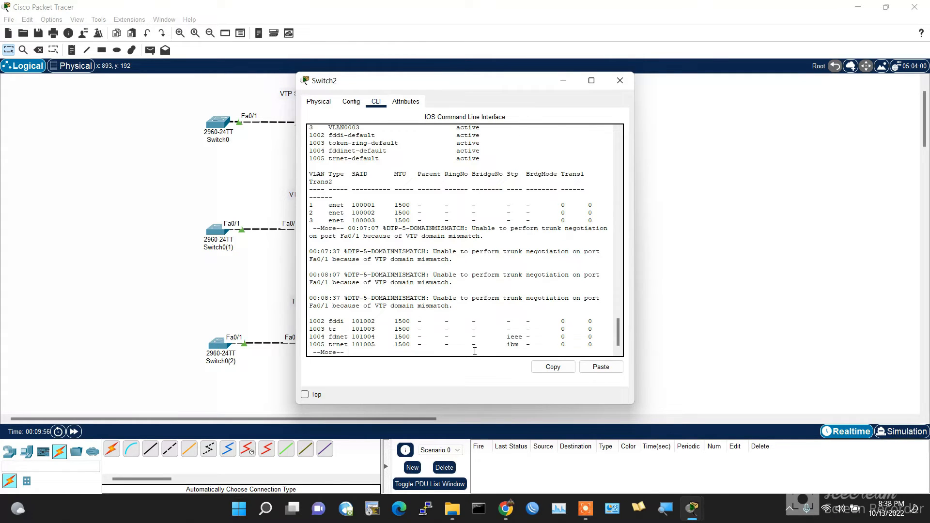
Display Switch2's VTP status and highlight its domain name and configuration revision
{"action": "triple_click", "coordinate": [435, 206]}
{"action": "type", "text": "qshow vtp "}
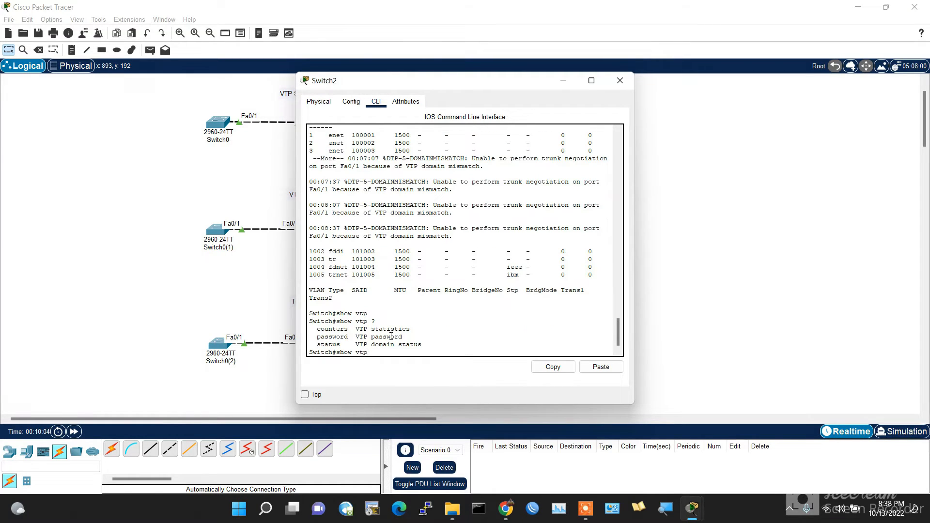
{"action": "type", "text": "? st"}
{"action": "key", "text": "Tab"}
{"action": "key", "text": "Return"}
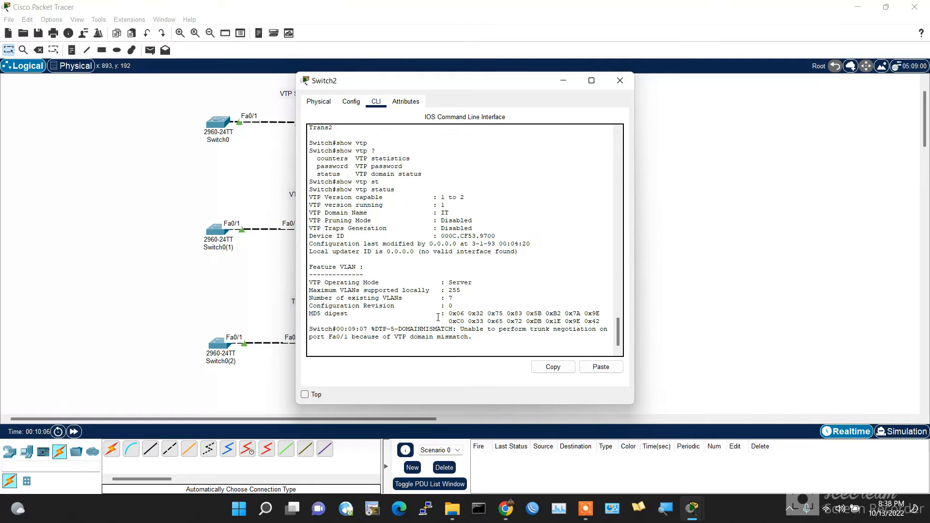
{"action": "double_click", "coordinate": [443, 214]}
{"action": "triple_click", "coordinate": [453, 305]}
{"action": "double_click", "coordinate": [453, 305]}
{"action": "type", "text": "a"}
{"action": "key", "text": "Return"}
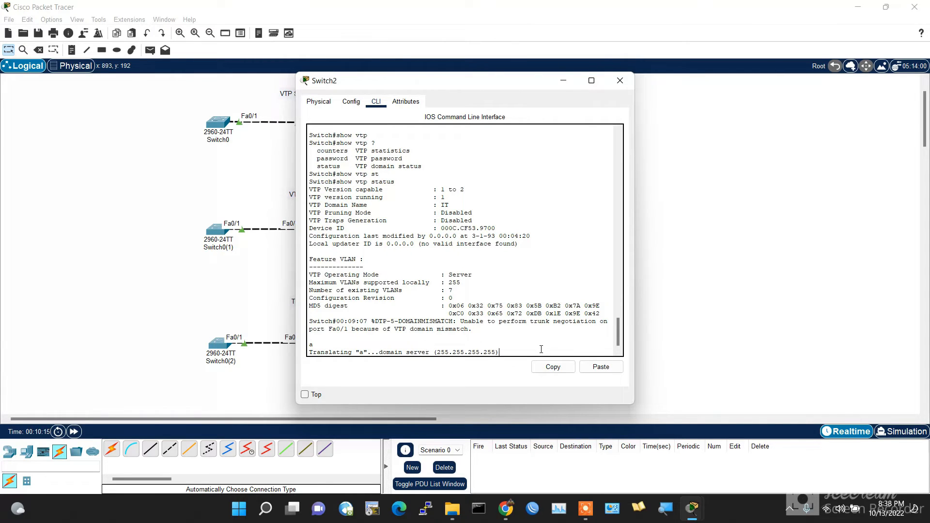
{"action": "key", "text": "ctrl+shift+6"}
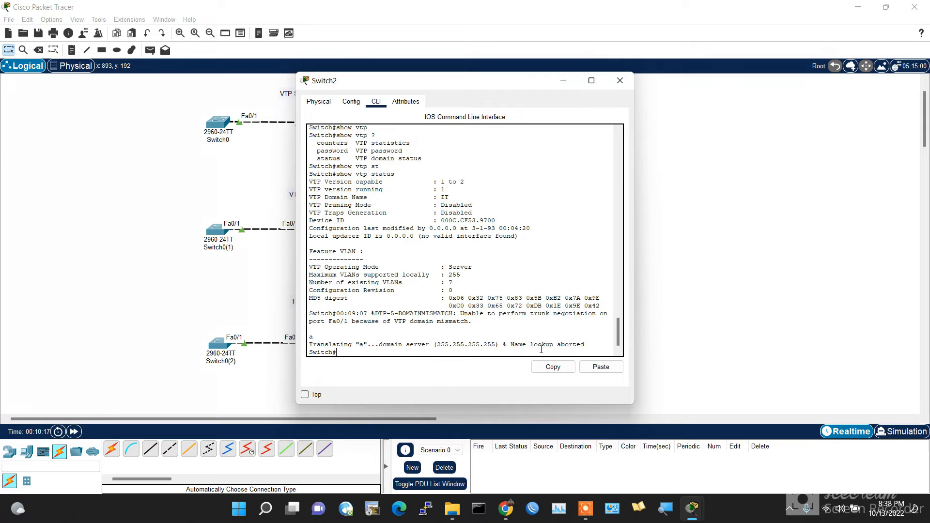
Display the VLAN table on Switch2 to check whether VLANs 10 and 20 are listed
{"action": "key", "text": "Return"}
{"action": "key", "text": "Return"}
{"action": "key", "text": "Return"}
{"action": "type", "text": "dhoe"}
{"action": "key", "text": "BackSpace"}
{"action": "key", "text": "BackSpace"}
{"action": "key", "text": "BackSpace"}
{"action": "key", "text": "BackSpace"}
{"action": "type", "text": "show vlan"}
{"action": "key", "text": "Return"}
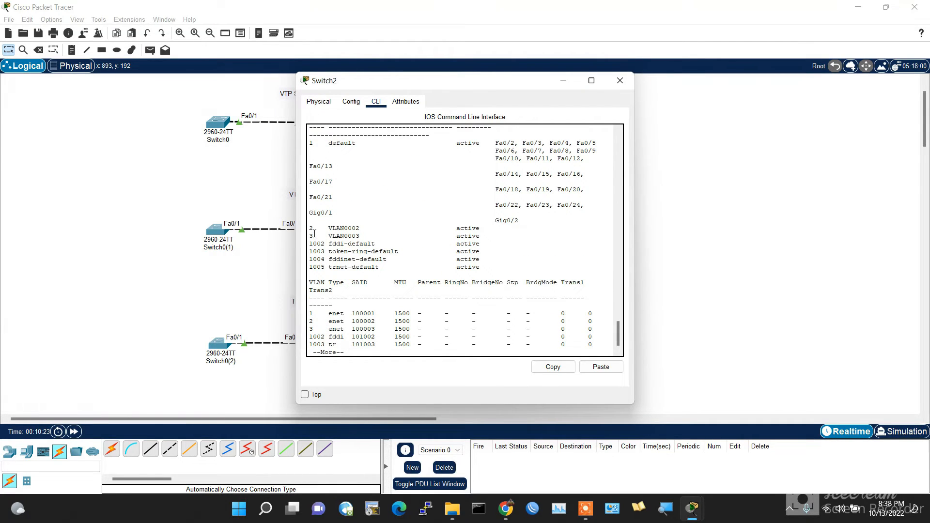
Leave the VLAN output and enter global configuration mode on Switch2
{"action": "type", "text": "a"}
{"action": "key", "text": "BackSpace"}
{"action": "type", "text": "cv"}
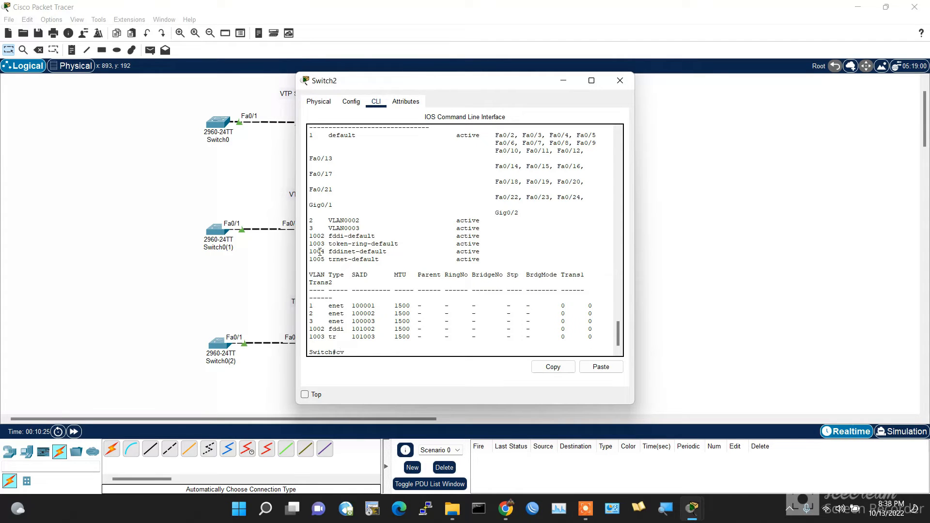
{"action": "key", "text": "BackSpace"}
{"action": "type", "text": "t"}
{"action": "key", "text": "Return"}
{"action": "key", "text": "Return"}
{"action": "key", "text": "Return"}
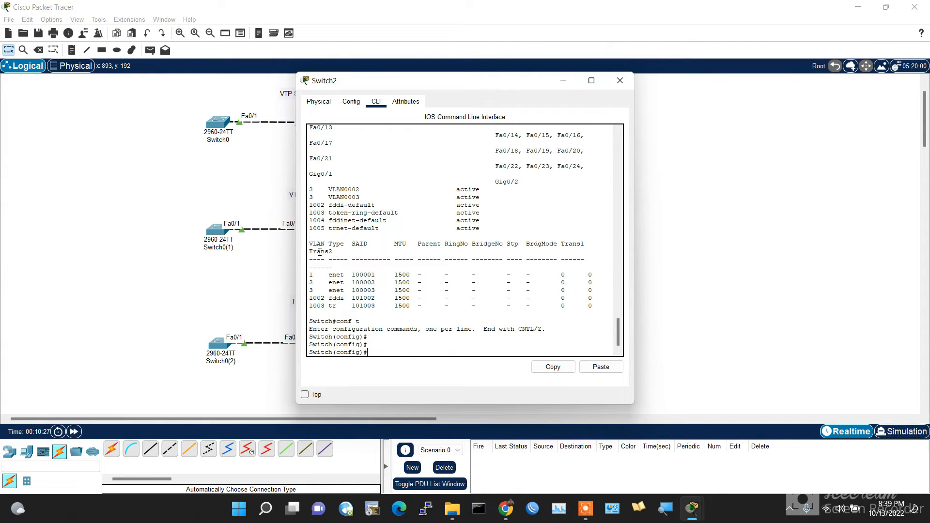
Create VLAN 44 on Switch2
{"action": "type", "text": "vt"}
{"action": "key", "text": "Tab"}
{"action": "key", "text": "BackSpace"}
{"action": "key", "text": "BackSpace"}
{"action": "key", "text": "BackSpace"}
{"action": "type", "text": "vlan"}
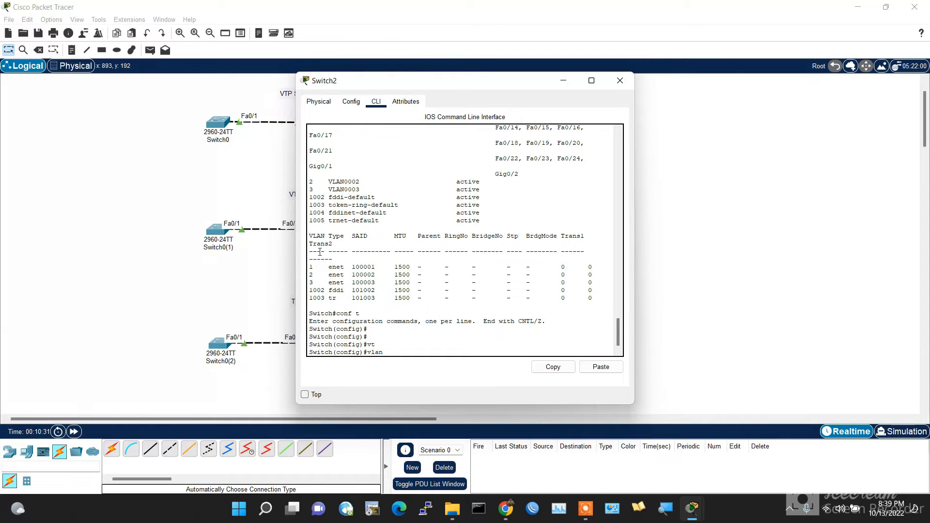
{"action": "type", "text": " 44"}
{"action": "key", "text": "Return"}
Create VLAN 45 on Switch2
{"action": "type", "text": "vlan)#vlan"}
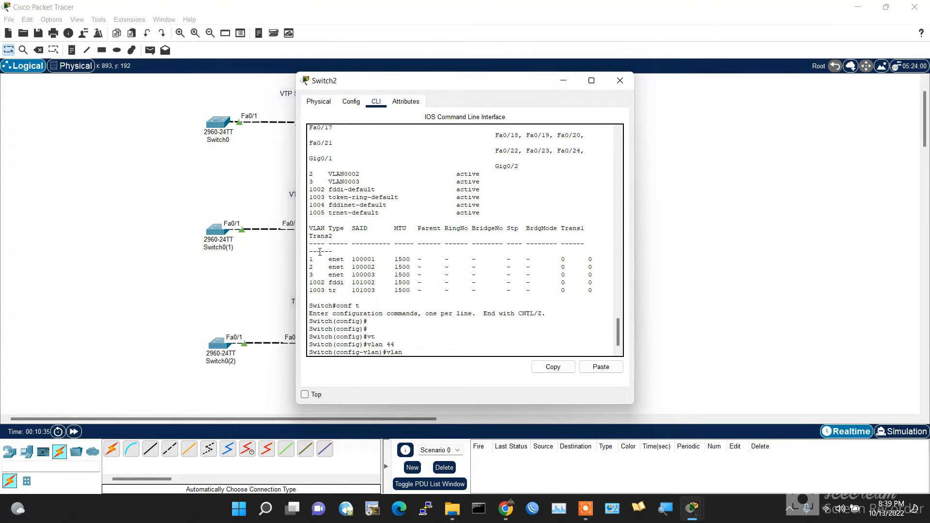
{"action": "type", "text": " 45"}
{"action": "key", "text": "Return"}
{"action": "type", "text": "vlan"}
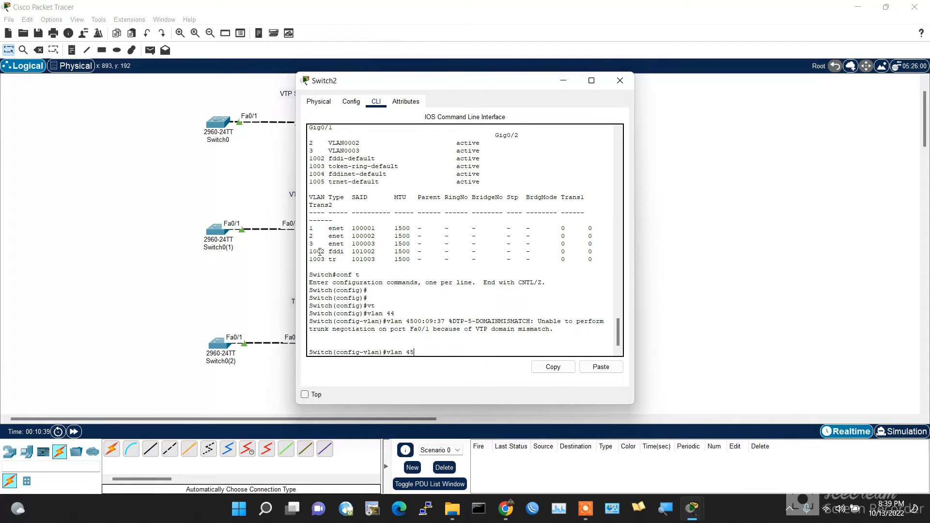
{"action": "type", "text": " 45"}
{"action": "key", "text": "Return"}
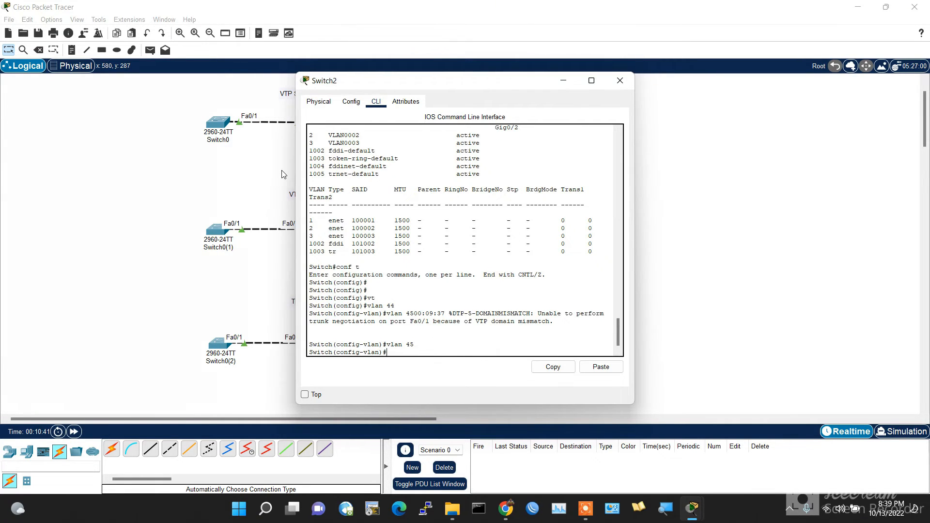
Go to Switch1's command line and display its VLAN table to check for VLANs 44 and 45
{"action": "left_click", "coordinate": [284, 175]}
{"action": "left_click", "coordinate": [316, 130]}
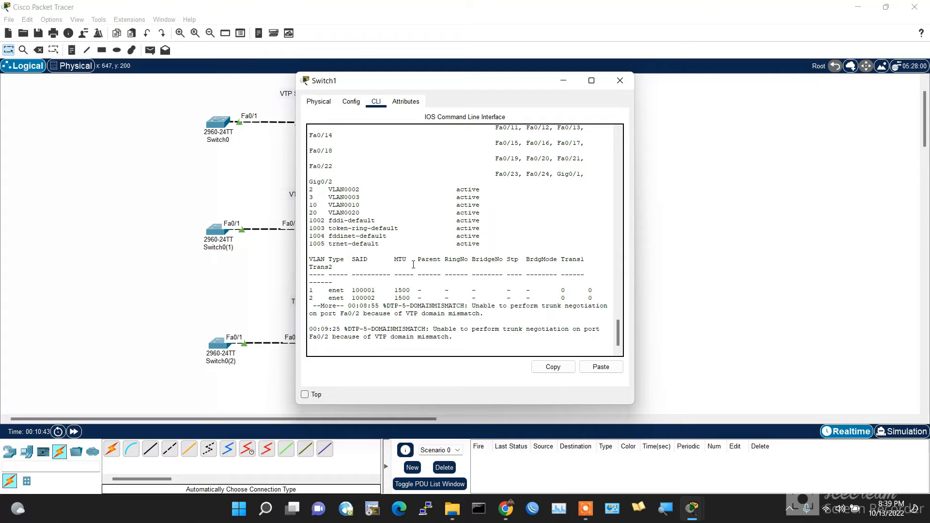
{"action": "key", "text": "Return"}
{"action": "type", "text": "show vlan"}
{"action": "key", "text": "Return"}
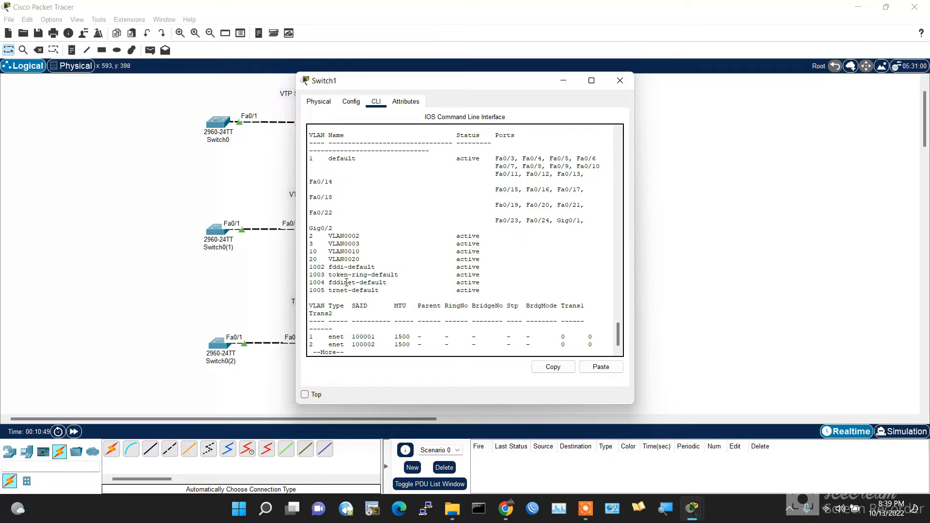
Leave the VLAN output and enter global configuration mode on Switch1
{"action": "key", "text": "space"}
{"action": "type", "text": "vong t"}
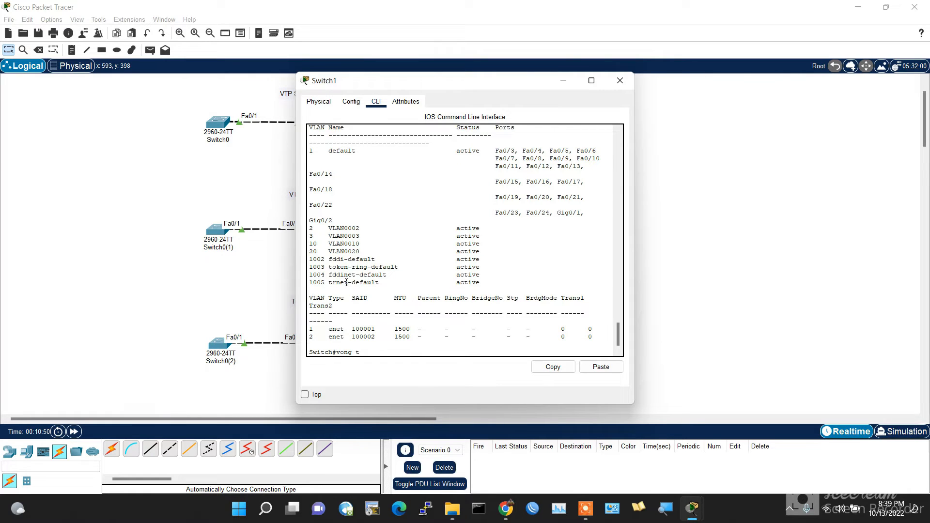
{"action": "key", "text": "Return"}
{"action": "key", "text": "Return"}
{"action": "key", "text": "Return"}
{"action": "type", "text": "conf t"}
{"action": "key", "text": "Return"}
{"action": "key", "text": "Return"}
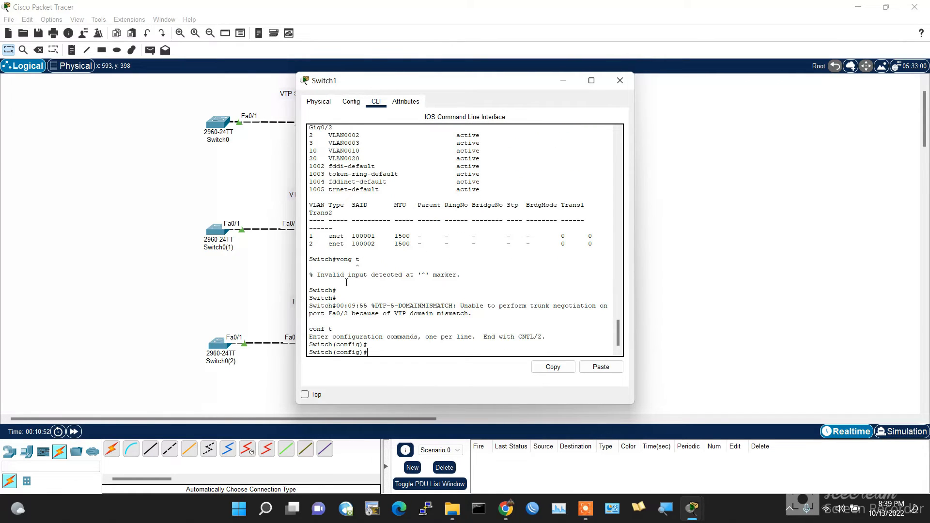
Change Switch1's VTP domain name to IT
{"action": "key", "text": "Return"}
{"action": "key", "text": "Return"}
{"action": "type", "text": "vtp"}
{"action": "key", "text": "Tab"}
{"action": "type", "text": "do"}
{"action": "key", "text": "Tab"}
{"action": "type", "text": "IT"}
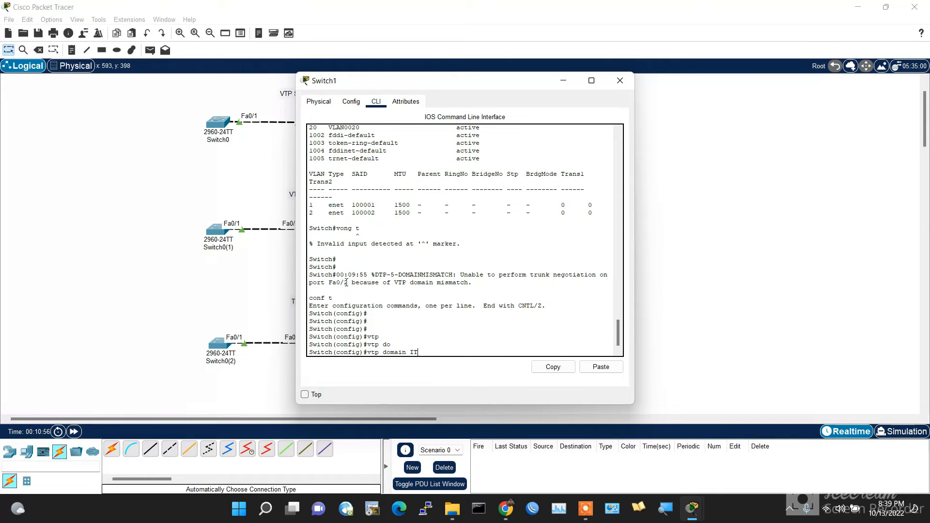
{"action": "key", "text": "Return"}
Leave configuration mode on Switch1, display its VLAN table and highlight the entries for VLANs 44 and 45
{"action": "key", "text": "Return"}
{"action": "key", "text": "Return"}
{"action": "key", "text": "Return"}
{"action": "key", "text": "ctrl+z"}
{"action": "key", "text": "Return"}
{"action": "type", "text": "show vlan"}
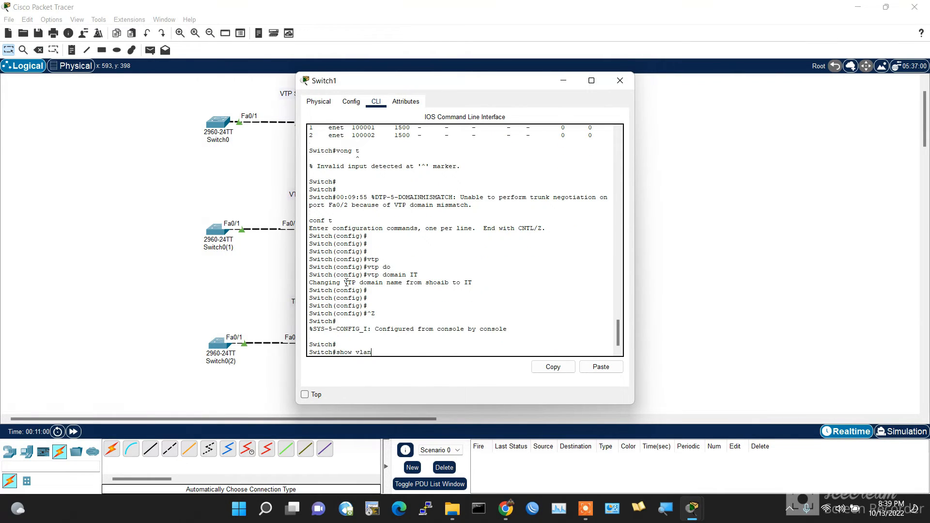
{"action": "key", "text": "Return"}
{"action": "triple_click", "coordinate": [313, 251]}
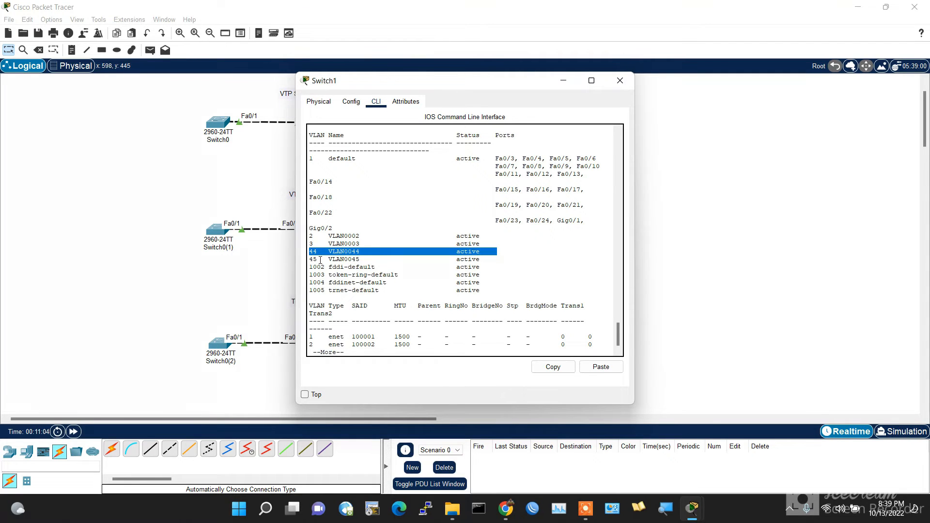
{"action": "double_click", "coordinate": [320, 259]}
{"action": "left_click", "coordinate": [346, 342]}
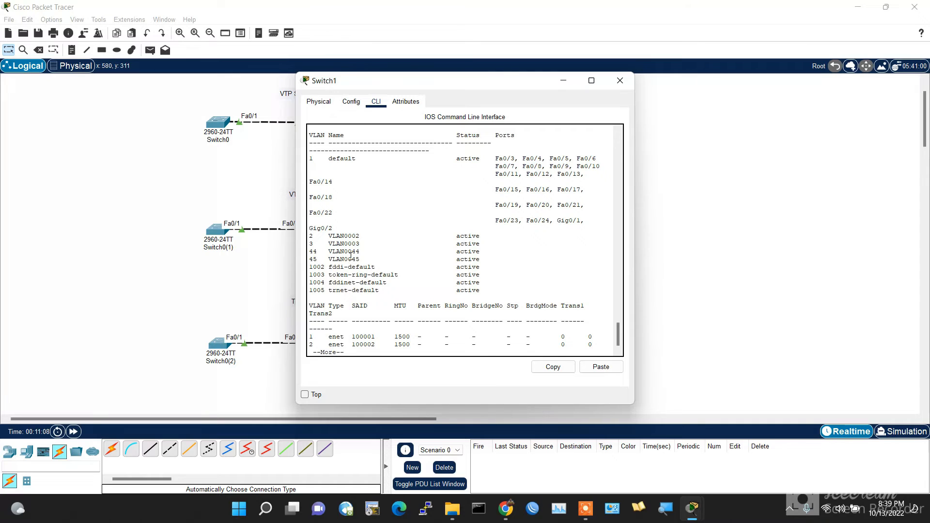
Select the three switches of the VTP server mode topology and shift them together slightly to the left
{"action": "left_click", "coordinate": [264, 152]}
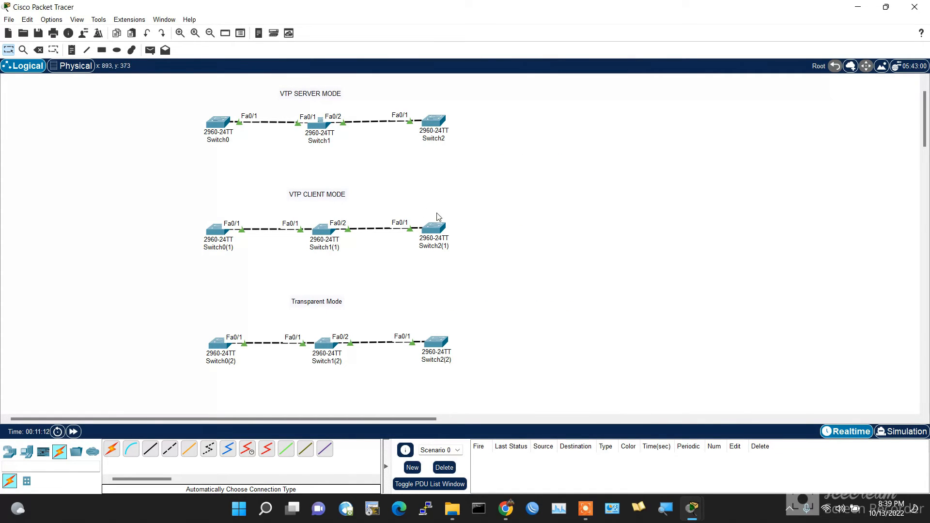
{"action": "left_click_drag", "start_coordinate": [461, 113], "coordinate": [192, 157]}
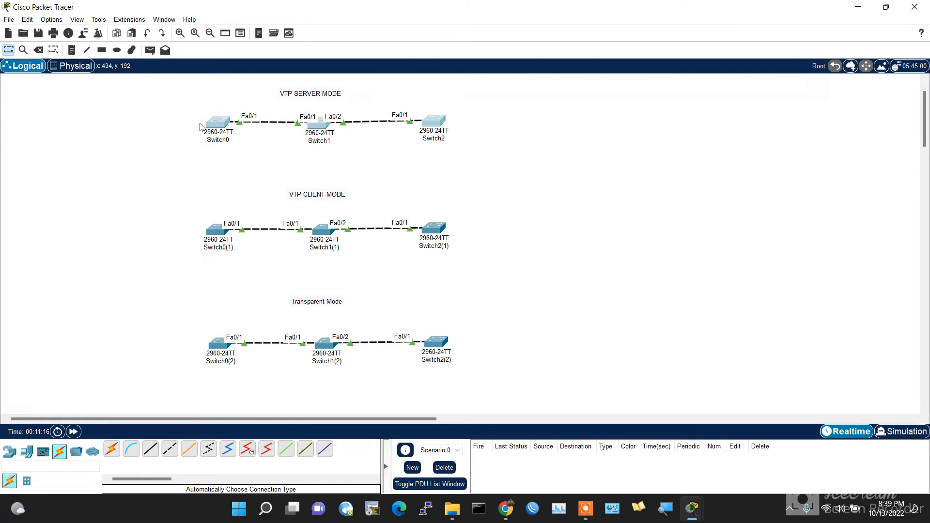
{"action": "left_click_drag", "start_coordinate": [220, 129], "coordinate": [202, 129]}
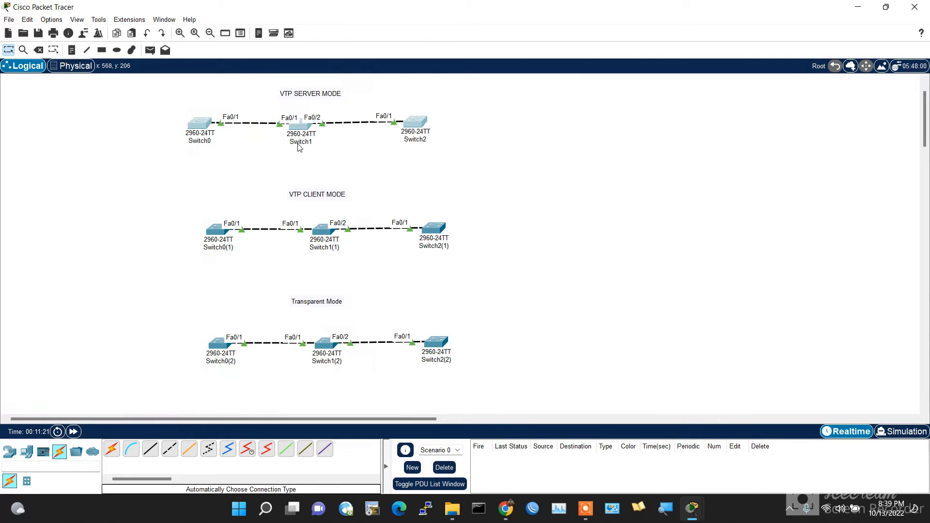
{"action": "mouse_move", "coordinate": [300, 132]}
{"action": "left_click", "coordinate": [299, 129]}
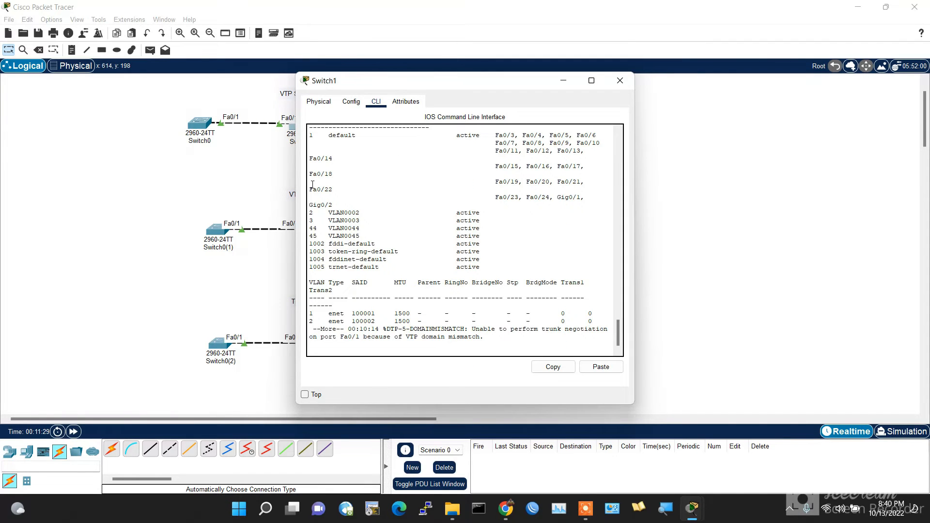
{"action": "left_click", "coordinate": [235, 178]}
Delete the VTP client mode and transparent mode topologies together with their labels, keeping only the server mode switches
{"action": "left_click_drag", "start_coordinate": [541, 177], "coordinate": [171, 381]}
{"action": "key", "text": "Delete"}
{"action": "left_click", "coordinate": [469, 268]}
{"action": "key", "text": "Escape"}
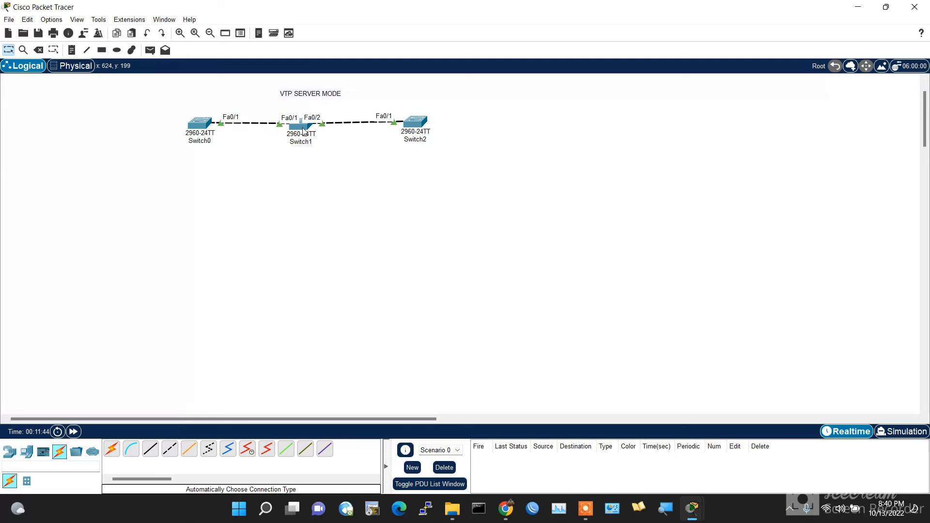
Go to Switch1's command line, leave the pending VLAN output and enter global configuration mode
{"action": "left_click", "coordinate": [198, 125]}
{"action": "left_click", "coordinate": [269, 159]}
{"action": "left_click", "coordinate": [301, 127]}
{"action": "scroll", "coordinate": [372, 247], "scroll_direction": "down", "scroll_amount": 2}
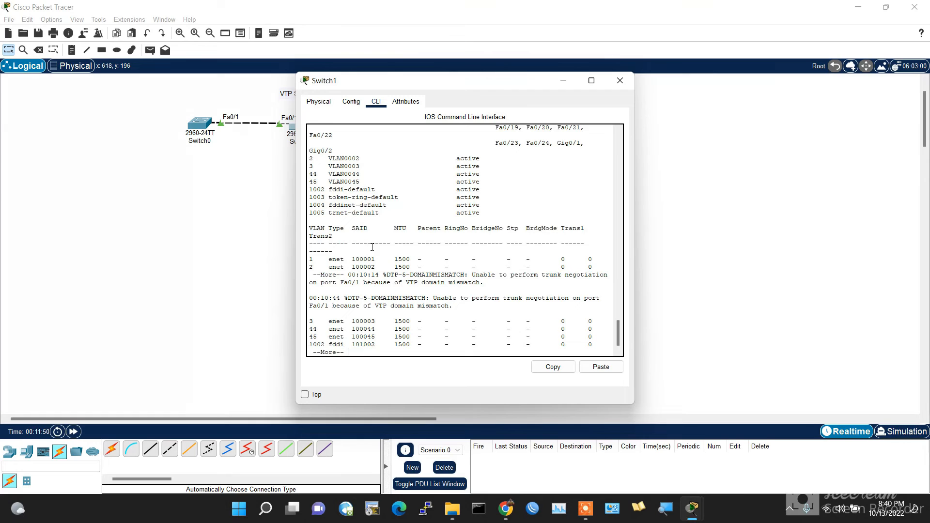
{"action": "type", "text": "conf t"}
{"action": "key", "text": "Return"}
Set Switch1's VTP mode to client
{"action": "key", "text": "Return"}
{"action": "key", "text": "Return"}
{"action": "type", "text": "vtp"}
{"action": "key", "text": "Tab"}
{"action": "type", "text": "mo"}
{"action": "key", "text": "Tab"}
{"action": "type", "text": "cl"}
{"action": "key", "text": "Tab"}
{"action": "key", "text": "Return"}
{"action": "key", "text": "Return"}
{"action": "key", "text": "Return"}
{"action": "key", "text": "Return"}
Try to create VLAN 55 on Switch1 in client mode and highlight the switch's response
{"action": "type", "text": "vlan 5"}
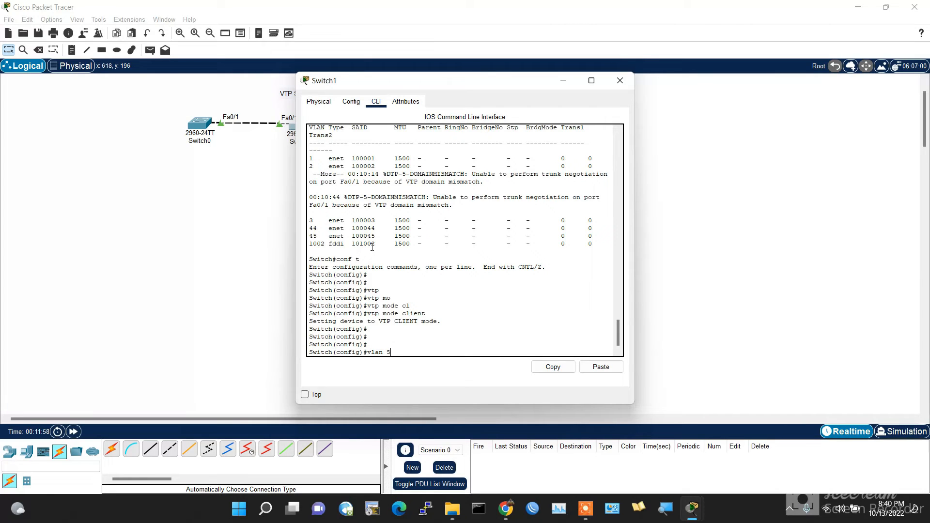
{"action": "type", "text": "5"}
{"action": "key", "text": "Return"}
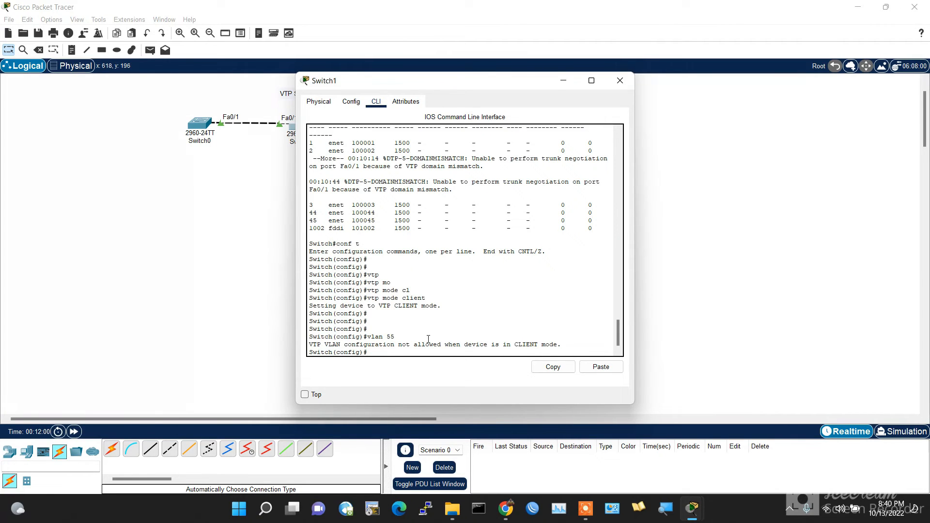
{"action": "double_click", "coordinate": [429, 345]}
{"action": "triple_click", "coordinate": [396, 346]}
{"action": "left_click", "coordinate": [396, 349]}
Leave configuration mode on Switch1, display its VLAN table and highlight the entries starting at VLAN 2
{"action": "key", "text": "ctrl+z"}
{"action": "key", "text": "Return"}
{"action": "type", "text": "sh"}
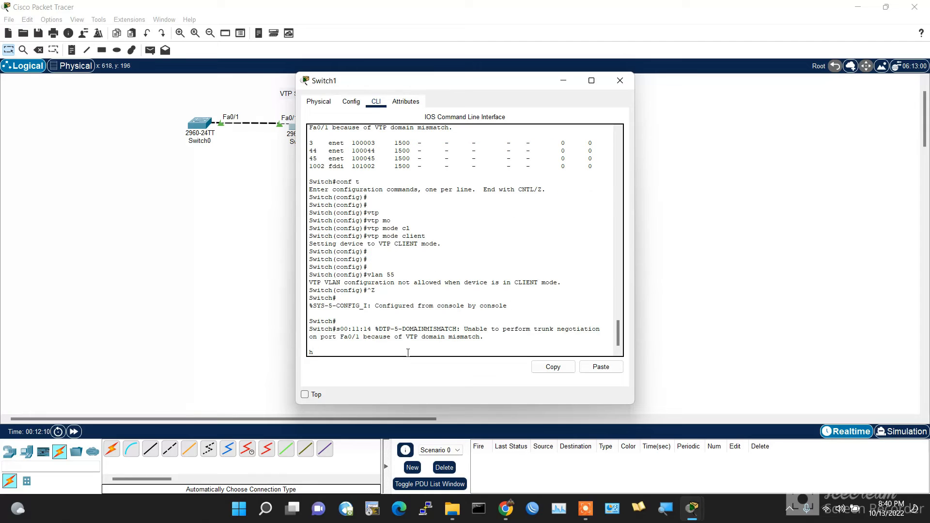
{"action": "key", "text": "Return"}
{"action": "key", "text": "Return"}
{"action": "type", "text": "show vlan"}
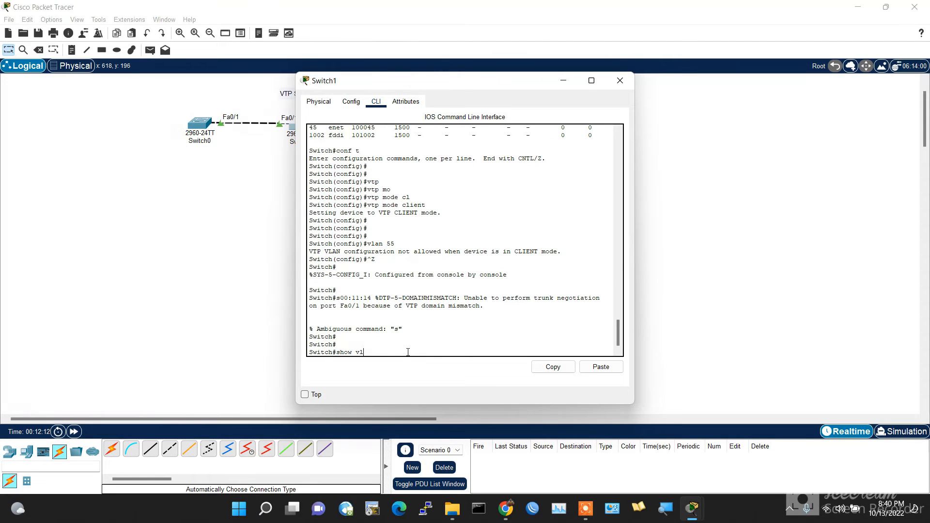
{"action": "key", "text": "Return"}
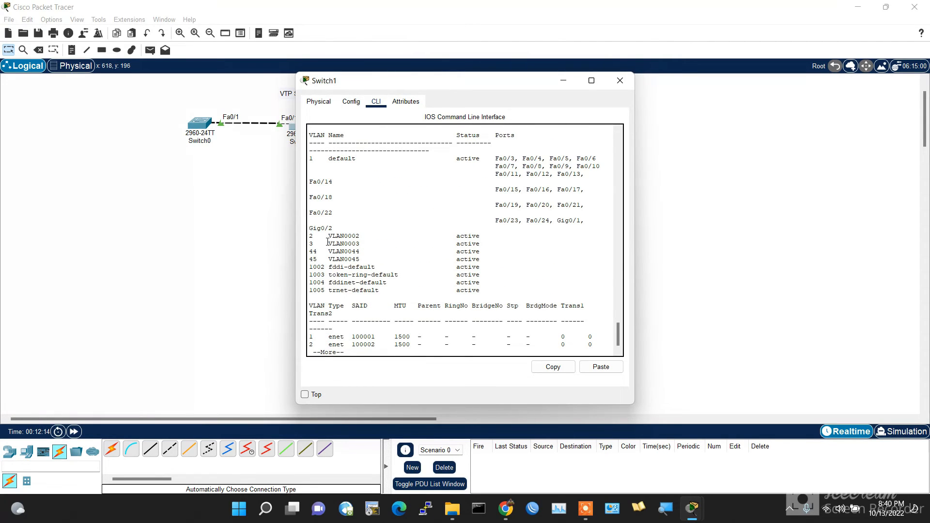
{"action": "left_click_drag", "start_coordinate": [317, 236], "coordinate": [350, 253]}
Go to Switch2's command line and create VLAN 666
{"action": "left_click", "coordinate": [282, 207]}
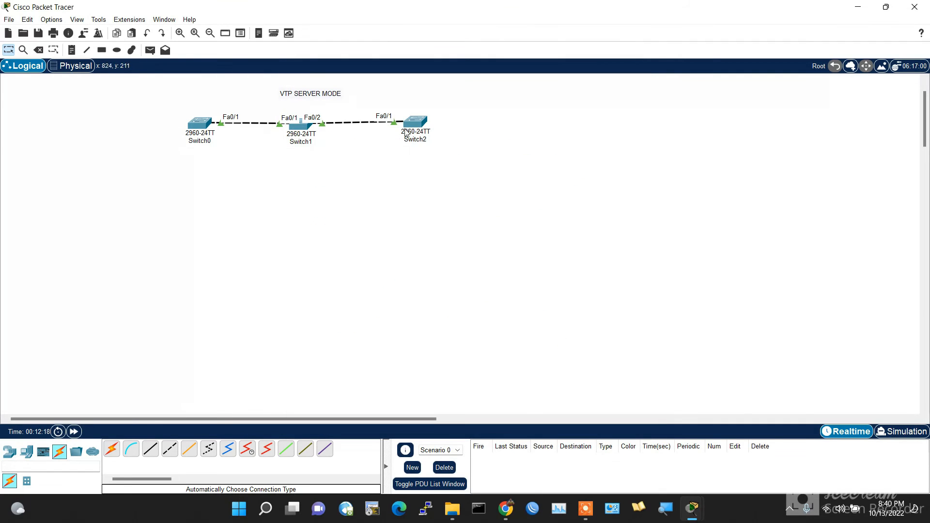
{"action": "left_click", "coordinate": [417, 122]}
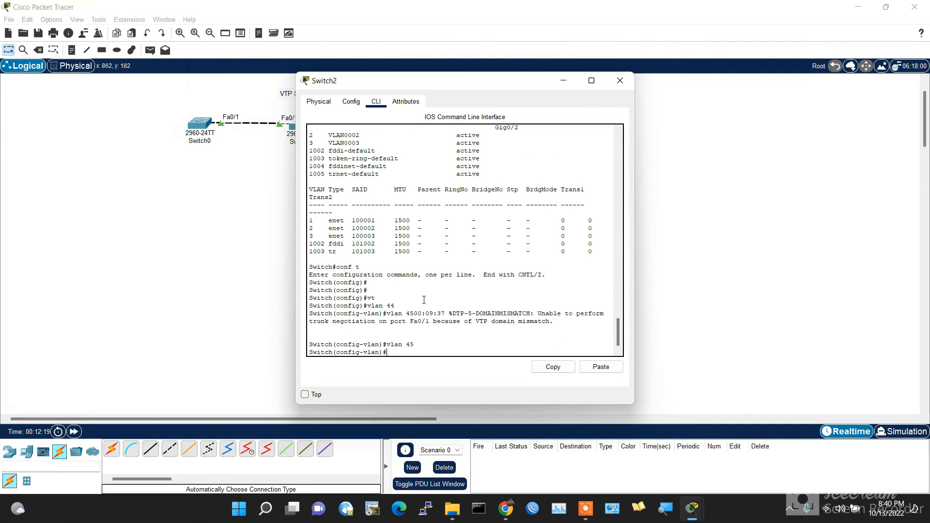
{"action": "type", "text": "vlan 666"}
{"action": "key", "text": "Return"}
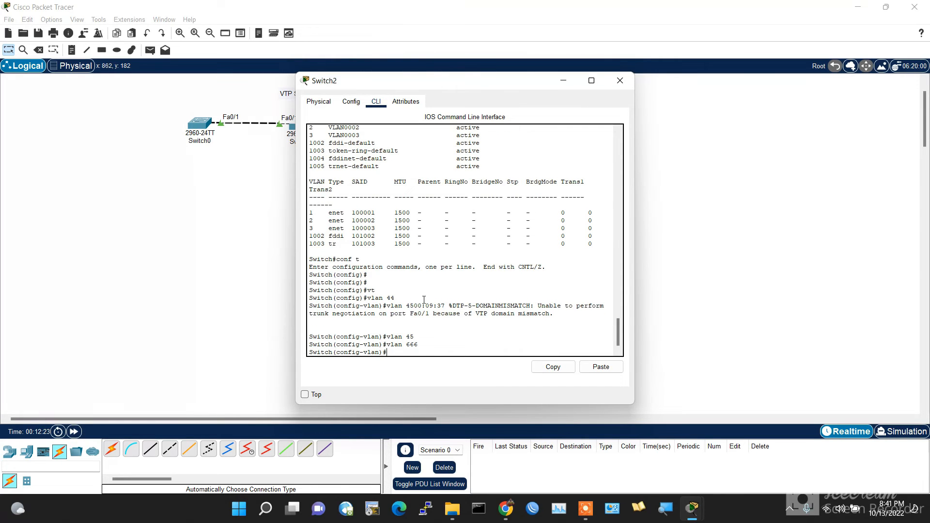
{"action": "left_click_drag", "start_coordinate": [254, 188], "coordinate": [280, 180]}
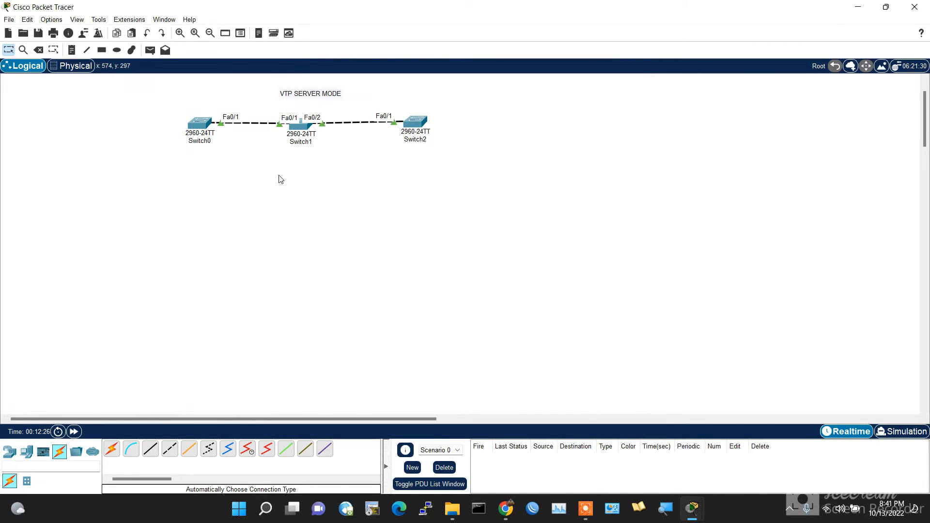
Leave the pending output on Switch1, display its VLAN table again and highlight the VLAN 666 entry
{"action": "left_click", "coordinate": [304, 130]}
{"action": "key", "text": "q"}
{"action": "key", "text": "Return"}
{"action": "key", "text": "Return"}
{"action": "key", "text": "Return"}
{"action": "type", "text": "show"}
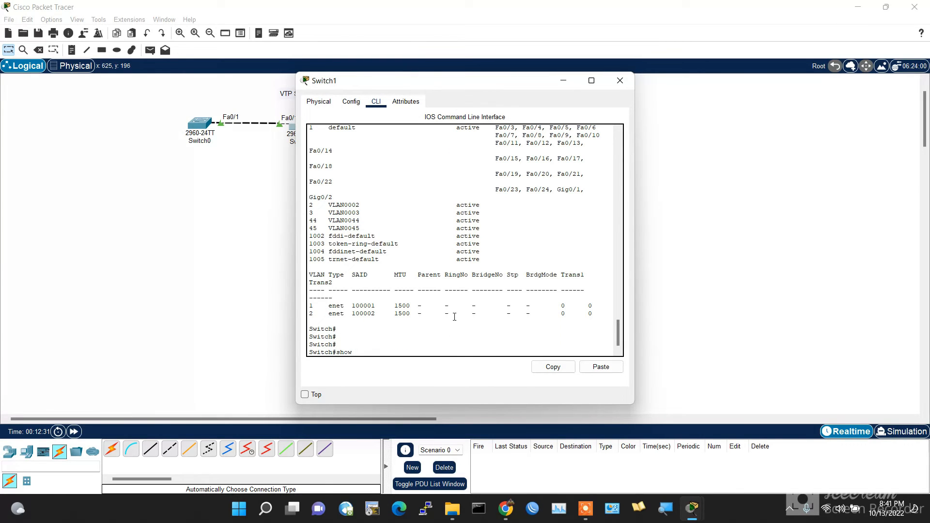
{"action": "type", "text": " vlan"}
{"action": "key", "text": "Return"}
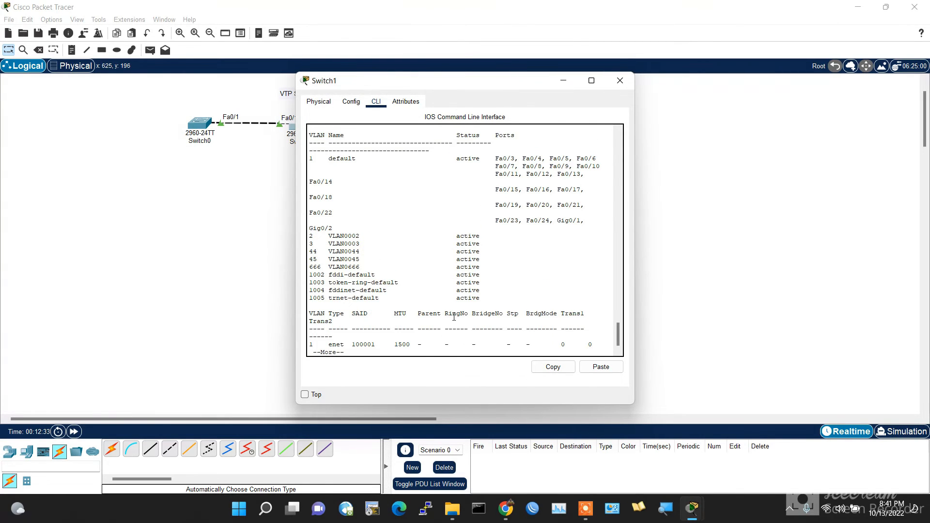
{"action": "double_click", "coordinate": [315, 267]}
{"action": "left_click", "coordinate": [214, 233]}
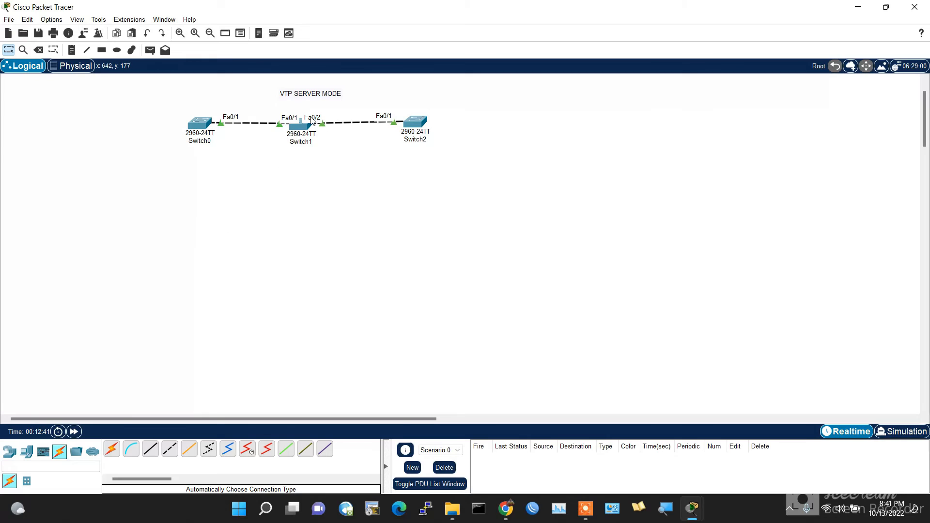
Go to Switch0's command line, finish the pending VLAN output and enter global configuration mode
{"action": "mouse_move", "coordinate": [299, 130]}
{"action": "left_click", "coordinate": [199, 124]}
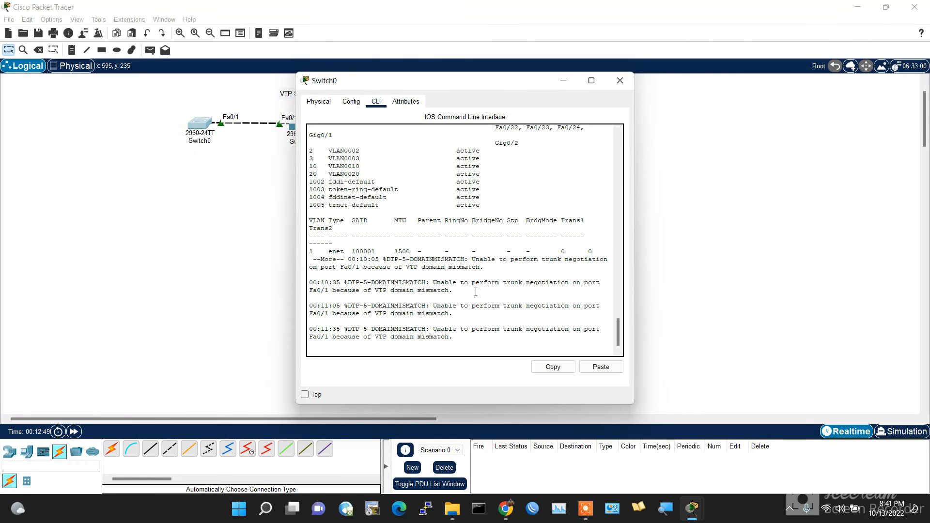
{"action": "key", "text": "space"}
{"action": "type", "text": "conf t"}
{"action": "key", "text": "Return"}
{"action": "key", "text": "Return"}
{"action": "key", "text": "Return"}
{"action": "type", "text": "vtp"}
{"action": "key", "text": "Tab"}
{"action": "type", "text": "mo"}
{"action": "key", "text": "Tab"}
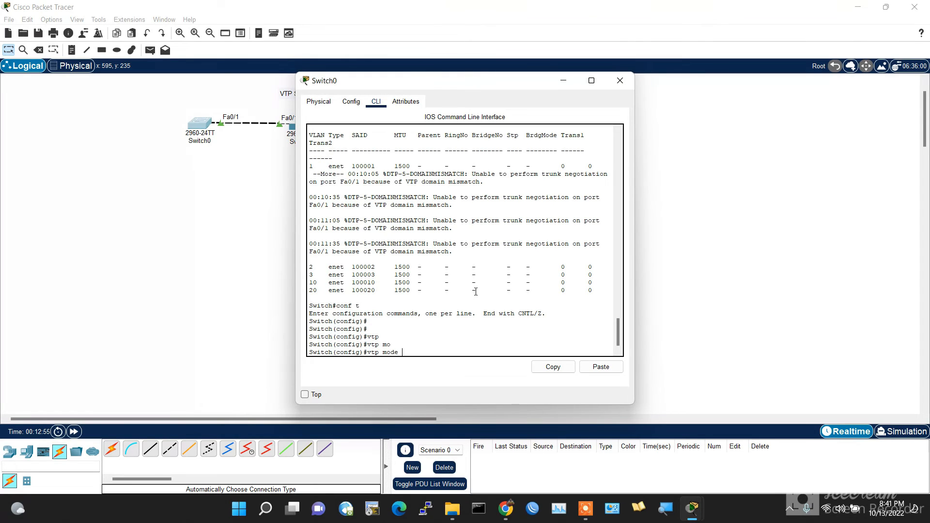
{"action": "type", "text": "IT"}
{"action": "key", "text": "Return"}
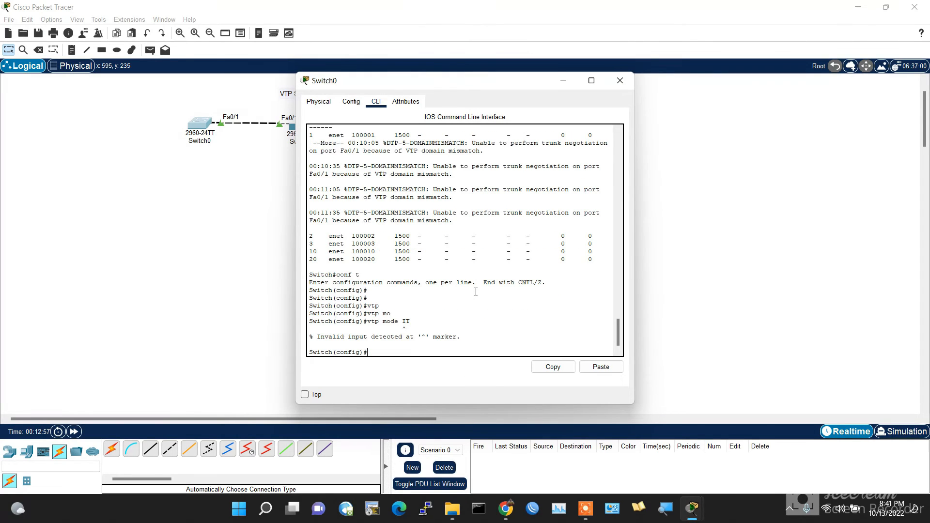
Set Switch0's VTP domain to IT
{"action": "type", "text": "v"}
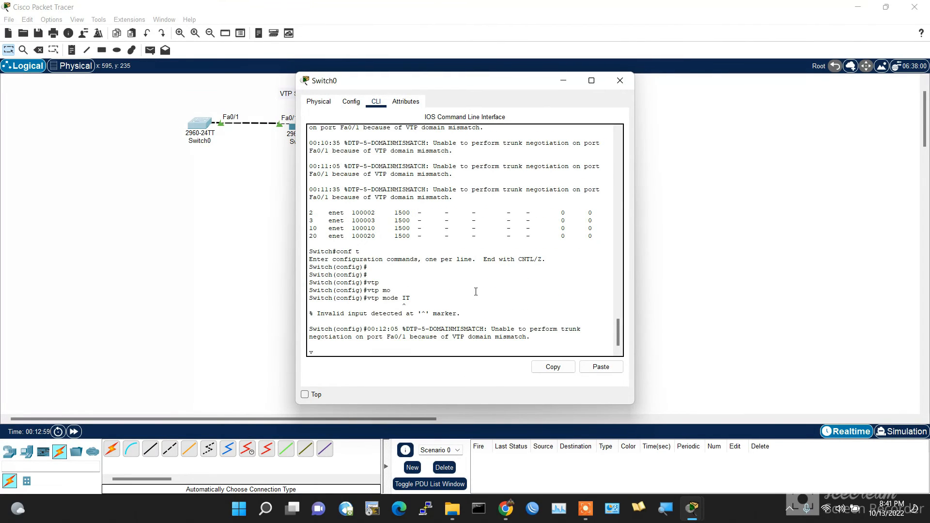
{"action": "type", "text": "tp"}
{"action": "key", "text": "Tab"}
{"action": "type", "text": "do"}
{"action": "key", "text": "Tab"}
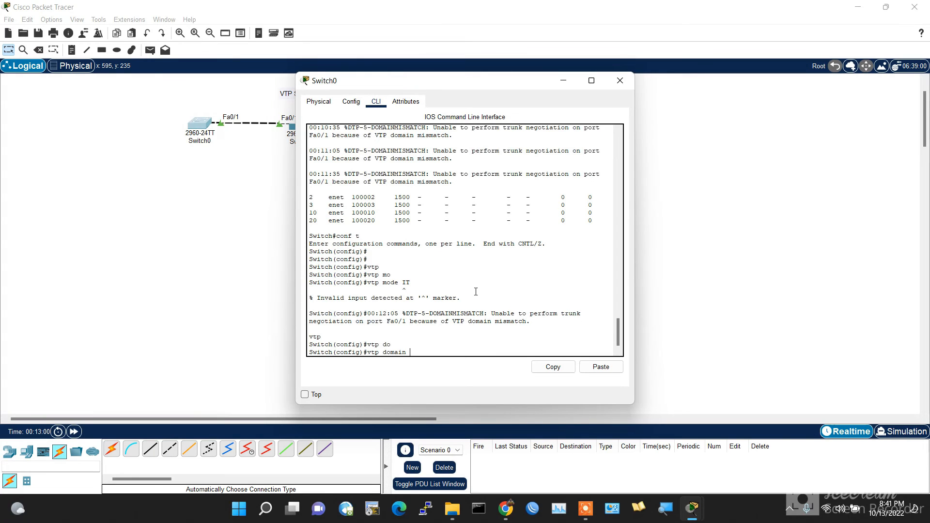
{"action": "type", "text": "IT"}
{"action": "key", "text": "Return"}
{"action": "key", "text": "Return"}
{"action": "key", "text": "Return"}
{"action": "key", "text": "Return"}
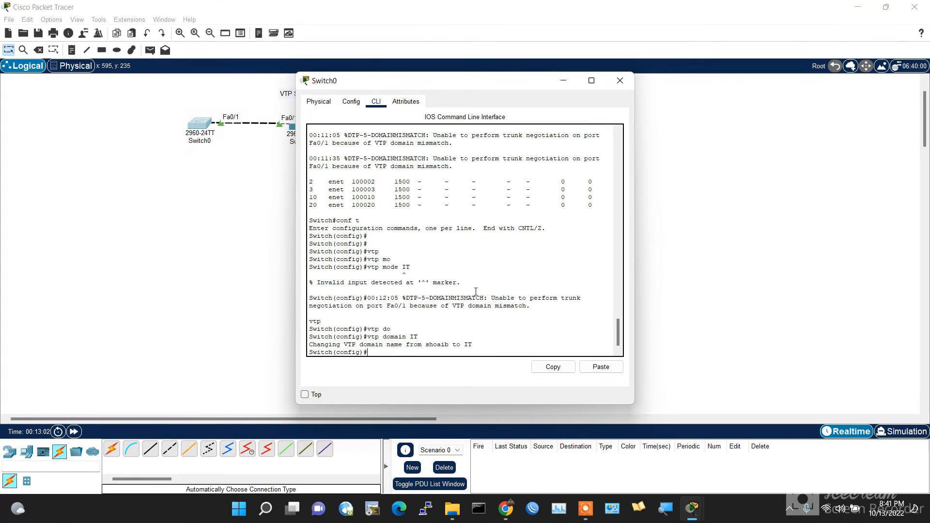
Leave configuration mode on Switch0 and display its VLAN table
{"action": "key", "text": "ctrl+z"}
{"action": "type", "text": "sh vlan"}
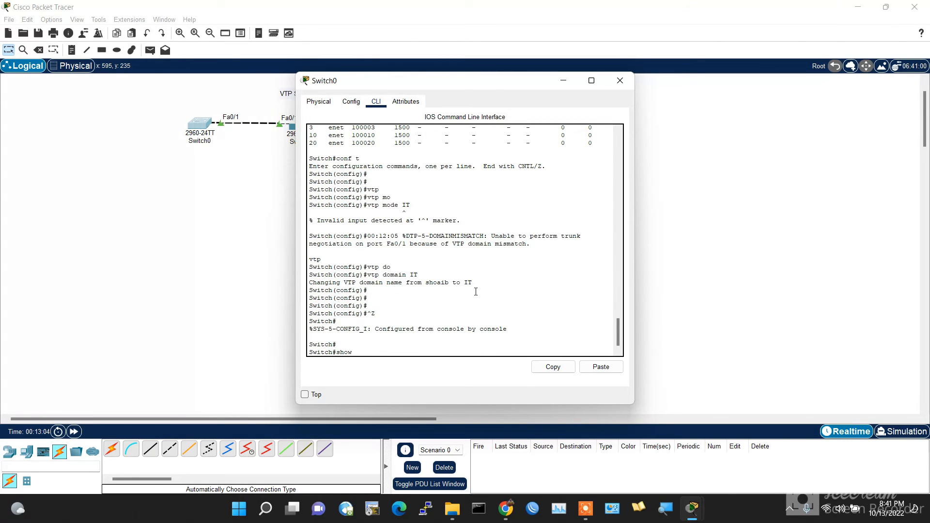
{"action": "key", "text": "Return"}
{"action": "key", "text": "space"}
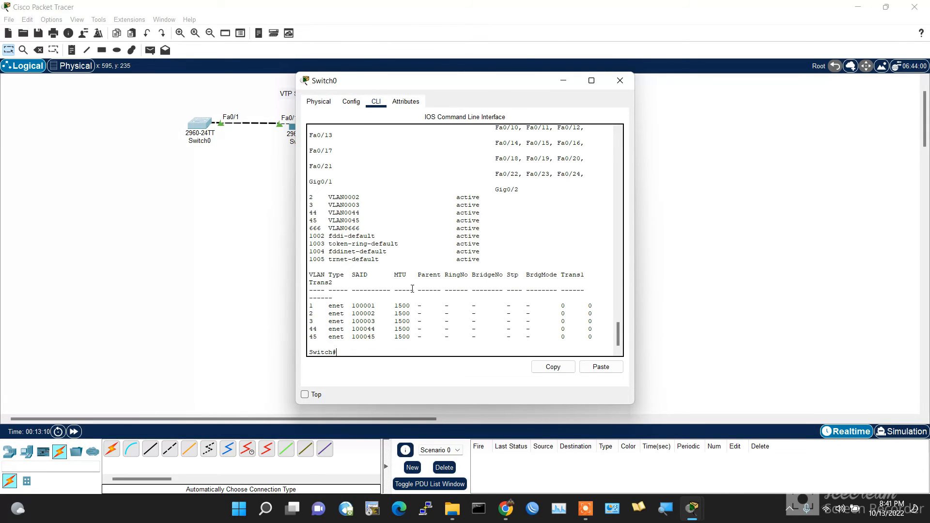
List the available show commands on Switch0 and the options of show vtp
{"action": "type", "text": "show ?"}
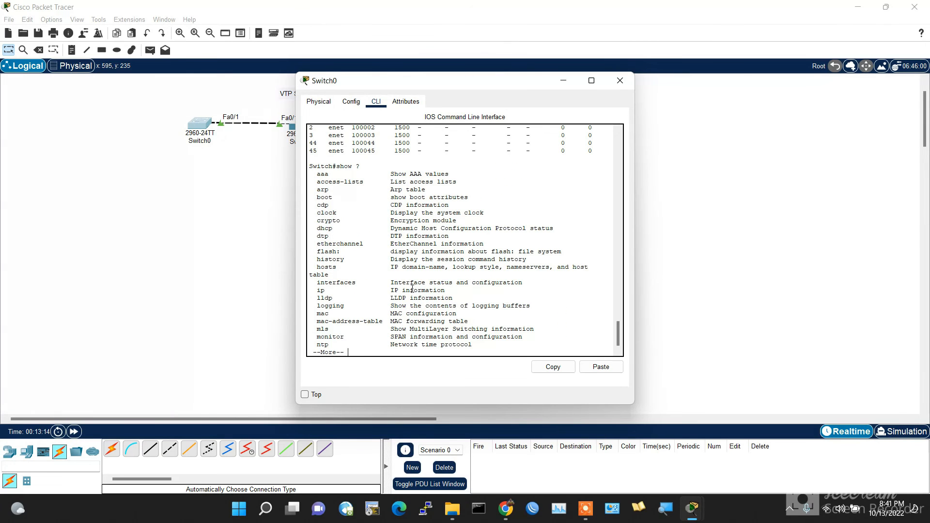
{"action": "type", "text": "q"}
{"action": "type", "text": "vt"}
{"action": "key", "text": "Tab"}
{"action": "type", "text": "?"}
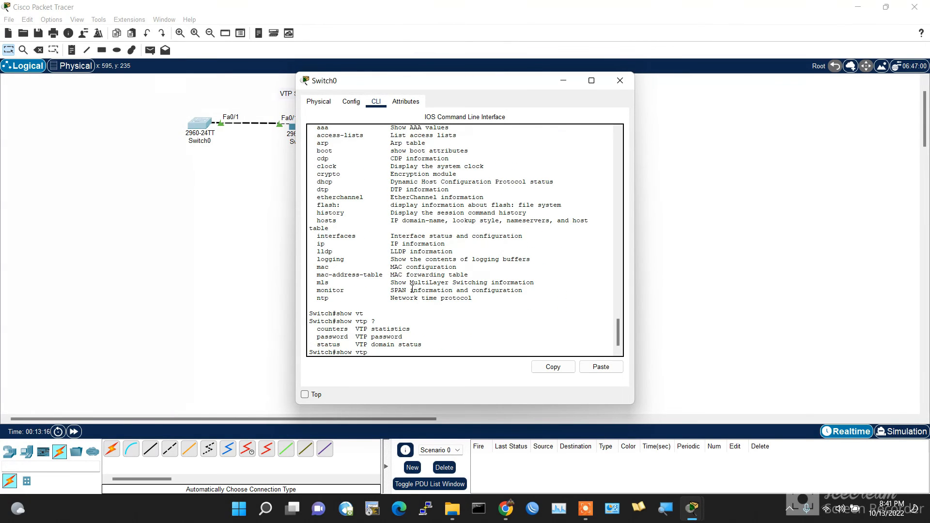
Display Switch0's VTP status and highlight its operating mode
{"action": "key", "text": "BackSpace"}
{"action": "key", "text": "BackSpace"}
{"action": "type", "text": "st"}
{"action": "key", "text": "Tab"}
{"action": "key", "text": "Return"}
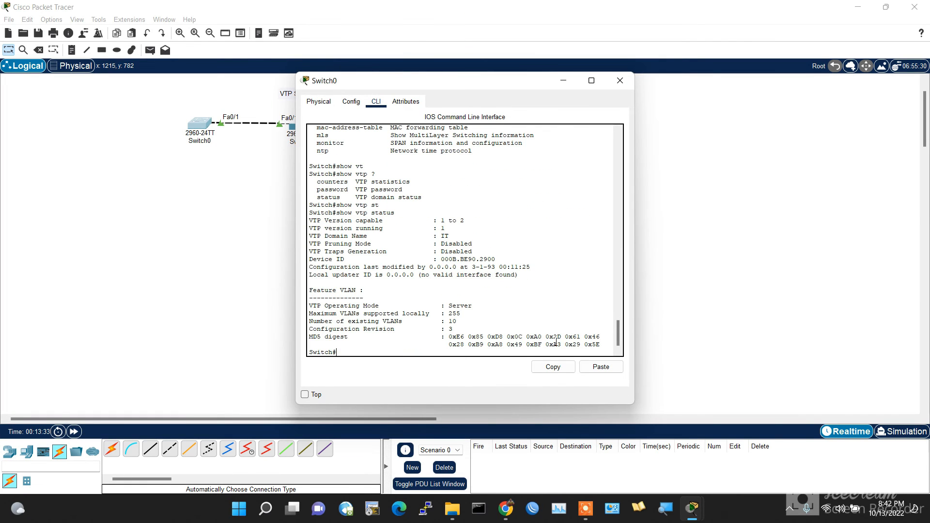
{"action": "double_click", "coordinate": [470, 312]}
{"action": "left_click", "coordinate": [217, 197]}
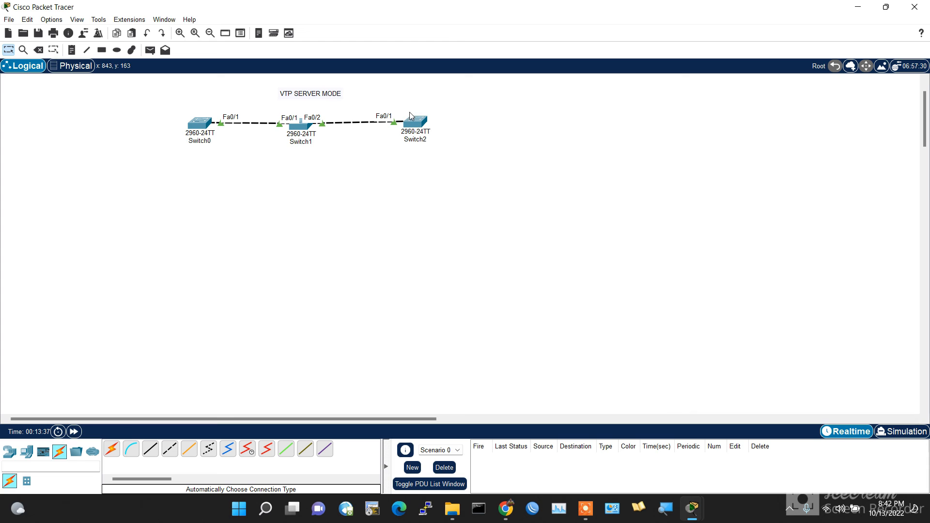
Go to Switch2's command line and leave VLAN configuration mode
{"action": "left_click", "coordinate": [413, 127]}
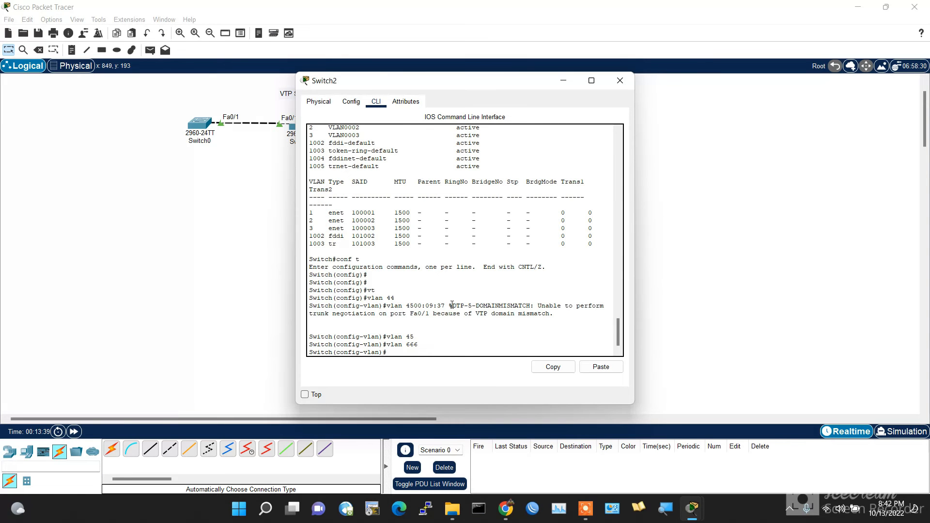
{"action": "key", "text": "ctrl+z"}
{"action": "key", "text": "Return"}
{"action": "key", "text": "Return"}
{"action": "key", "text": "Return"}
Display Switch2's VTP status and highlight its operating mode
{"action": "type", "text": "sho"}
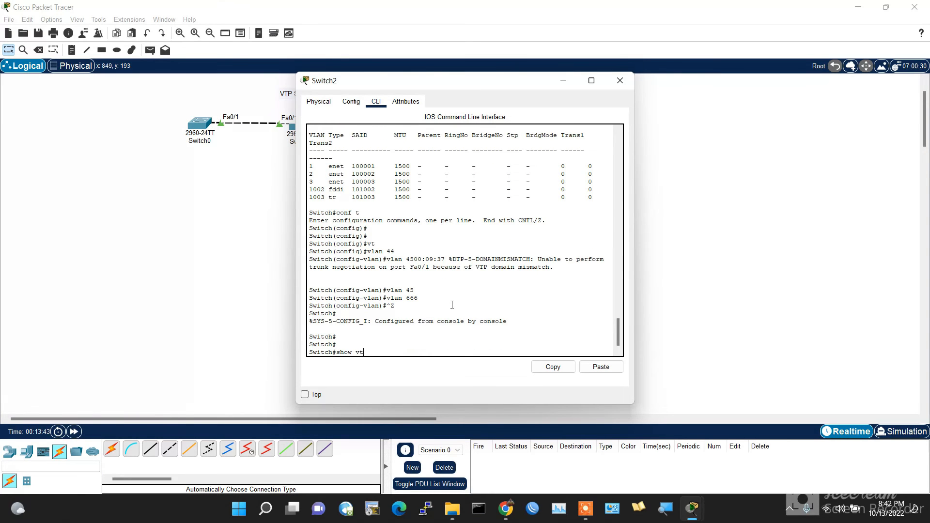
{"action": "type", "text": "w vt"}
{"action": "key", "text": "Tab"}
{"action": "type", "text": "st"}
{"action": "key", "text": "Tab"}
{"action": "key", "text": "Return"}
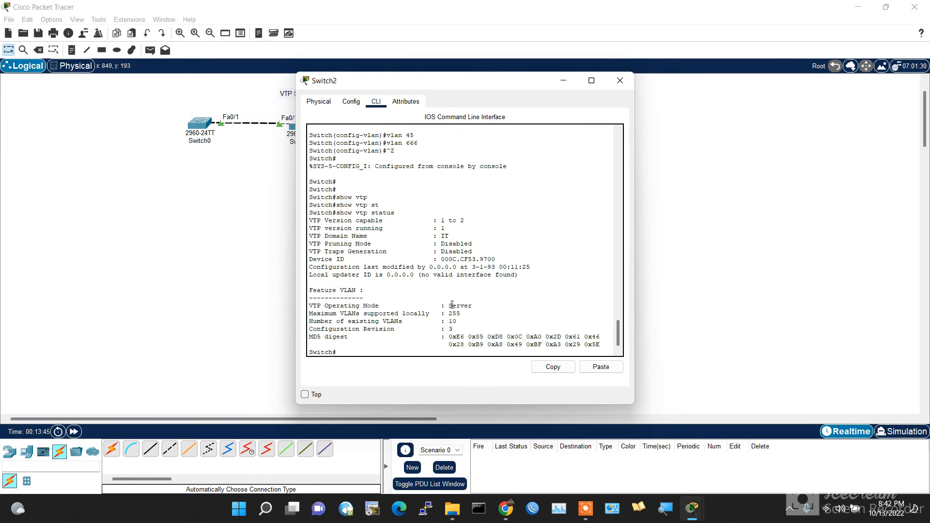
{"action": "double_click", "coordinate": [453, 304]}
{"action": "left_click", "coordinate": [252, 191]}
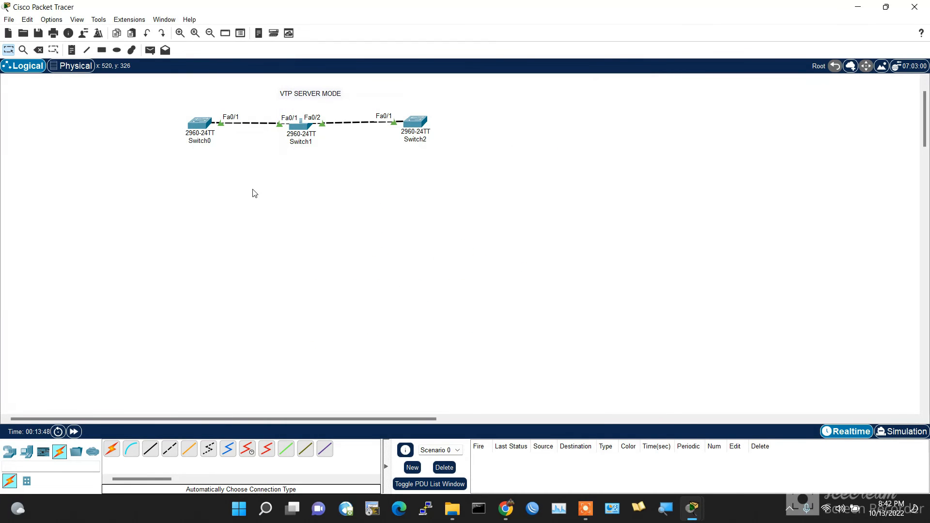
Go to Switch1's command line, leave the pending VLAN output and start a vtp command in global configuration mode
{"action": "left_click", "coordinate": [300, 130]}
{"action": "type", "text": "qc"}
{"action": "type", "text": "onf t"}
{"action": "key", "text": "Return"}
{"action": "key", "text": "Return"}
{"action": "key", "text": "Return"}
{"action": "type", "text": "vtp"}
{"action": "key", "text": "Tab"}
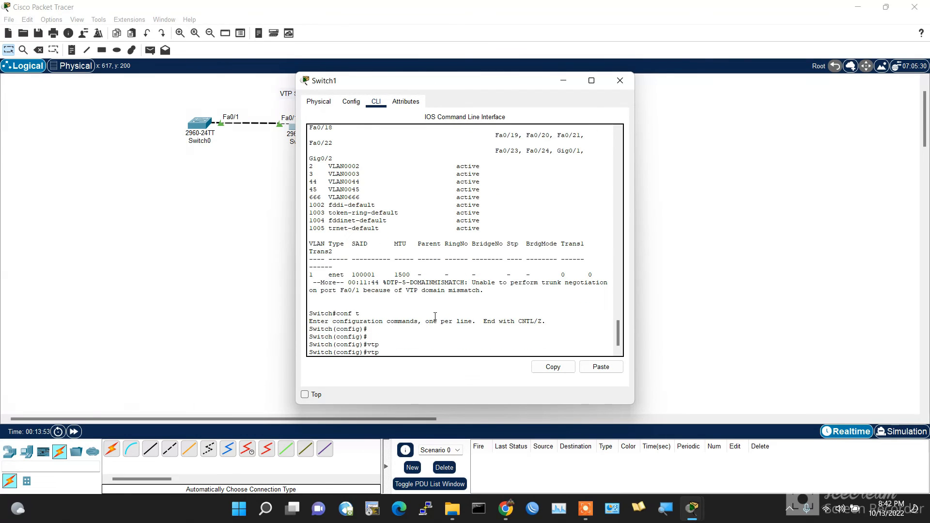
{"action": "type", "text": "domain t"}
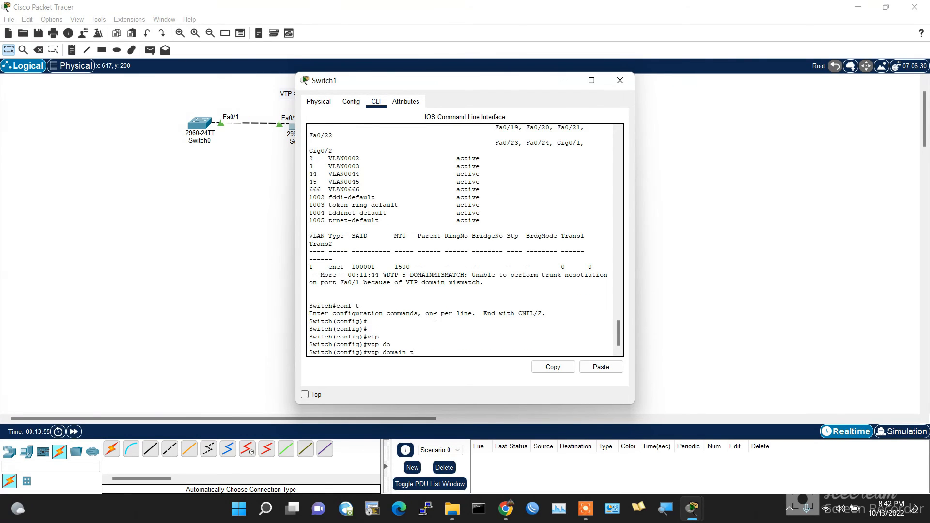
{"action": "type", "text": "r"}
{"action": "key", "text": "Tab"}
{"action": "type", "text": "a?"}
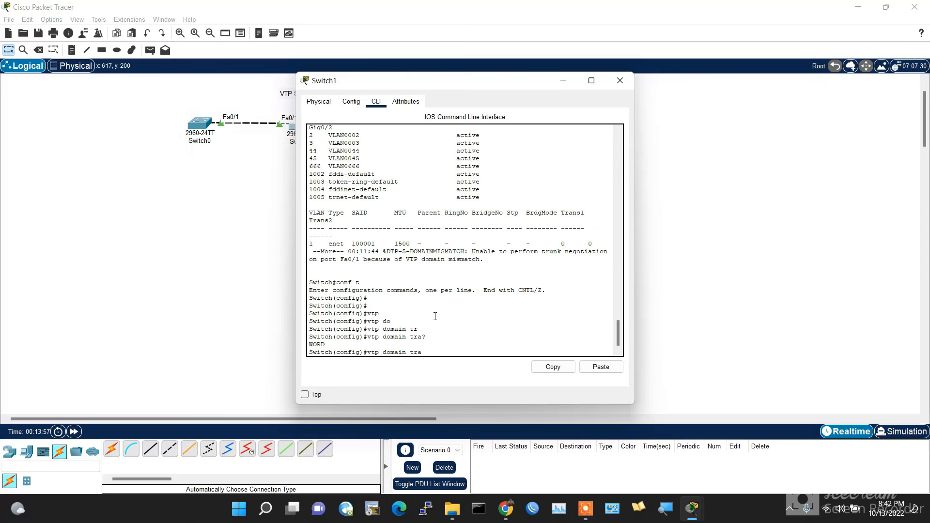
{"action": "key", "text": "BackSpace"}
{"action": "key", "text": "BackSpace"}
{"action": "key", "text": "BackSpace"}
{"action": "key", "text": "BackSpace"}
{"action": "key", "text": "BackSpace"}
Complete the vtp command to set Switch1's VTP mode to transparent
{"action": "type", "text": "mo"}
{"action": "key", "text": "Tab"}
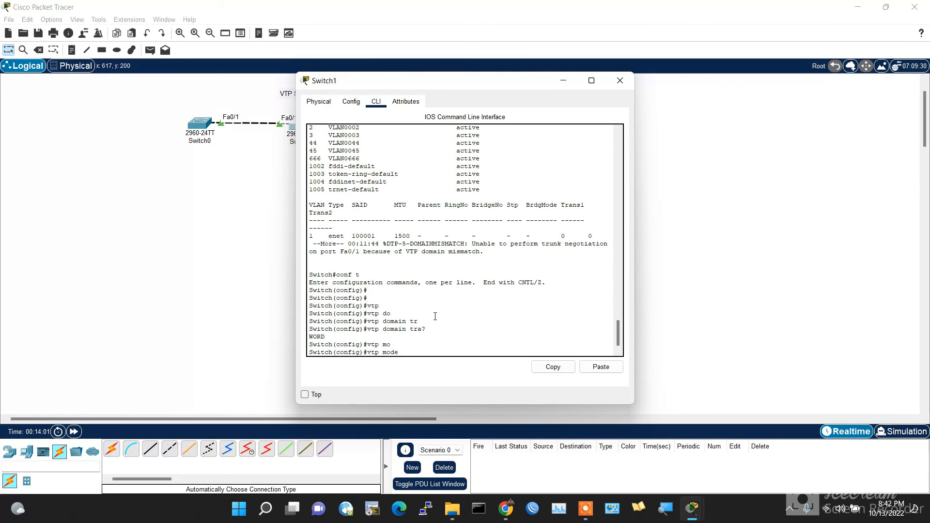
{"action": "type", "text": "tr"}
{"action": "key", "text": "Tab"}
{"action": "key", "text": "Return"}
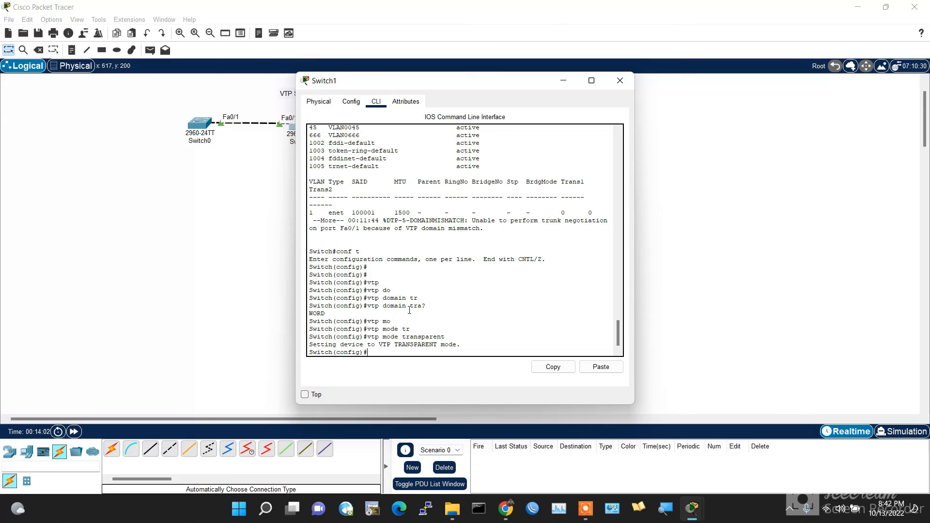
{"action": "left_click", "coordinate": [282, 282]}
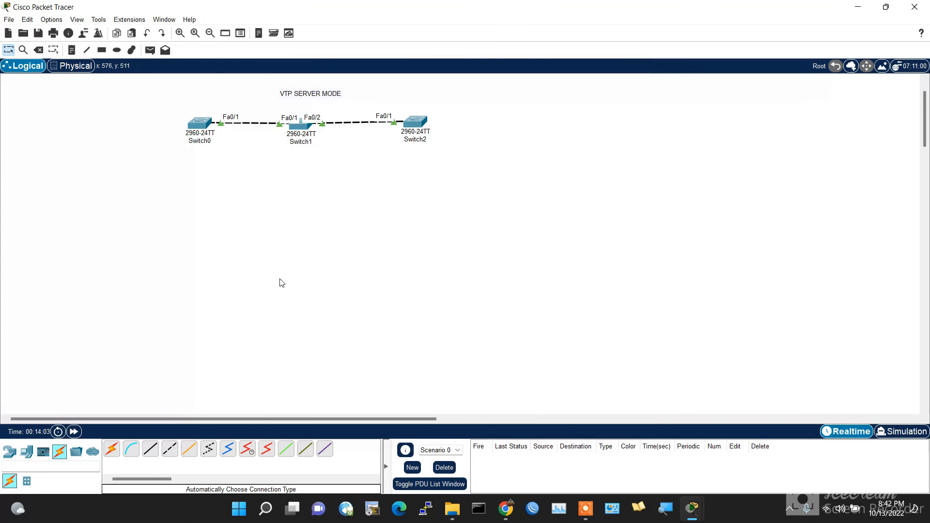
Go to Switch0's command line and enter global configuration mode
{"action": "left_click", "coordinate": [200, 123]}
{"action": "key", "text": "Return"}
{"action": "key", "text": "Return"}
{"action": "key", "text": "Return"}
{"action": "type", "text": "conf t"}
{"action": "key", "text": "Return"}
{"action": "key", "text": "Return"}
{"action": "key", "text": "Return"}
Set Switch0's VTP mode to client
{"action": "type", "text": "vtp"}
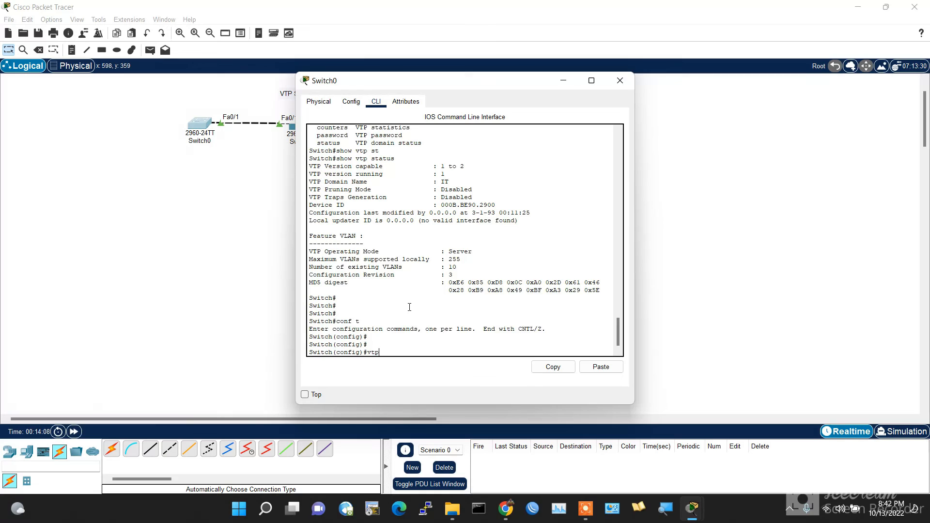
{"action": "key", "text": "Tab"}
{"action": "type", "text": "mo"}
{"action": "key", "text": "Tab"}
{"action": "type", "text": "cl"}
{"action": "key", "text": "Tab"}
{"action": "key", "text": "Return"}
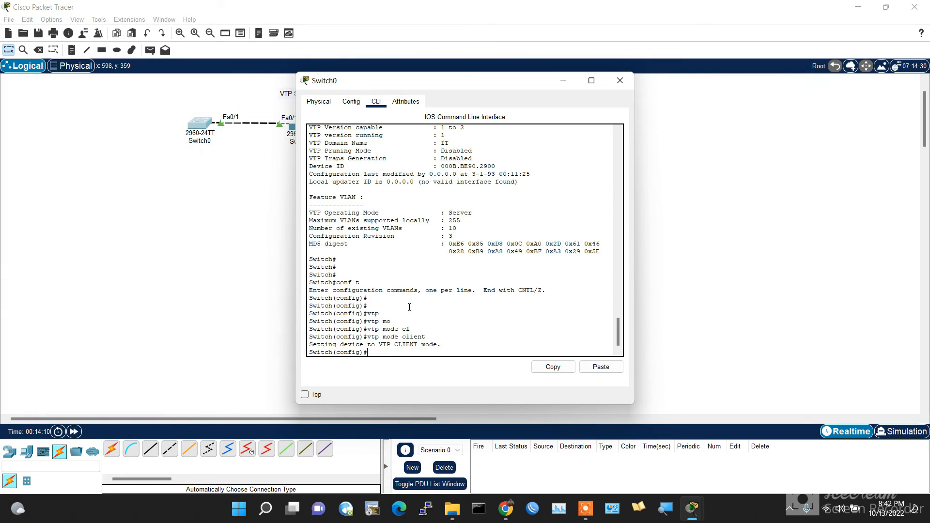
{"action": "left_click", "coordinate": [230, 221]}
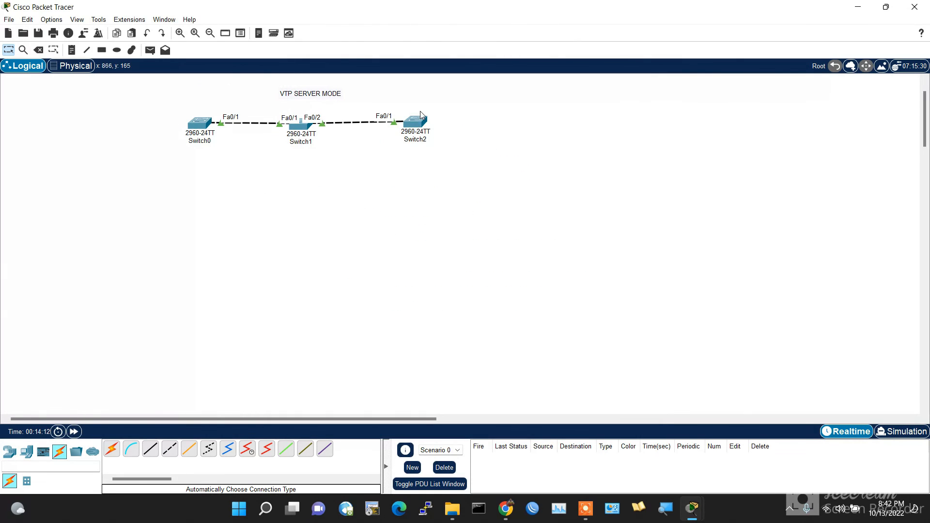
Go to Switch2's command line and display its VLAN table
{"action": "left_click", "coordinate": [419, 123]}
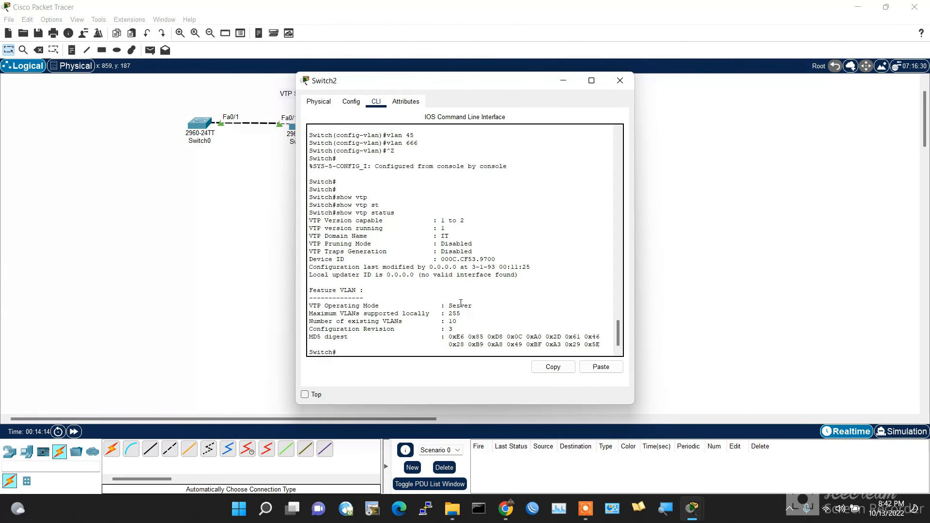
{"action": "key", "text": "Return"}
{"action": "key", "text": "Return"}
{"action": "key", "text": "Return"}
{"action": "type", "text": "ashow vlan"}
{"action": "key", "text": "Return"}
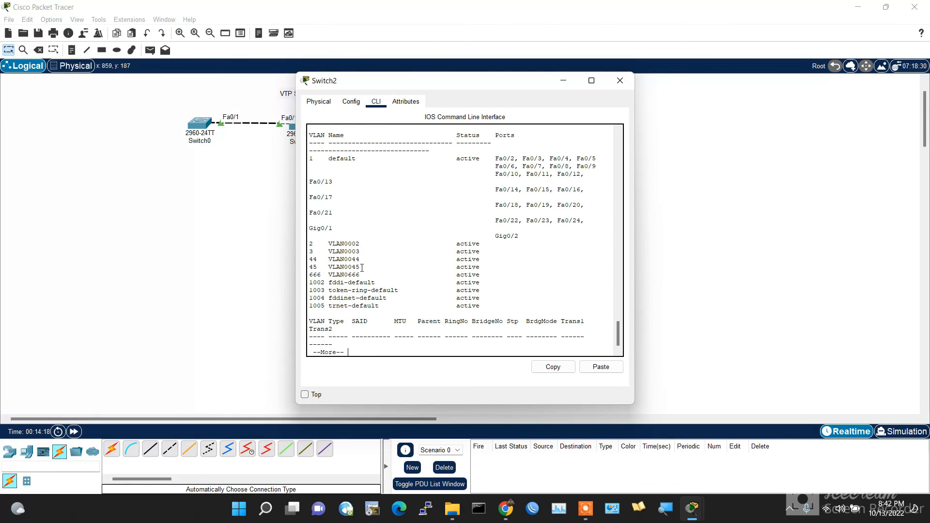
Enter global configuration mode on Switch2 and create VLANs 10, 11, 12 and 13
{"action": "type", "text": "qconf t"}
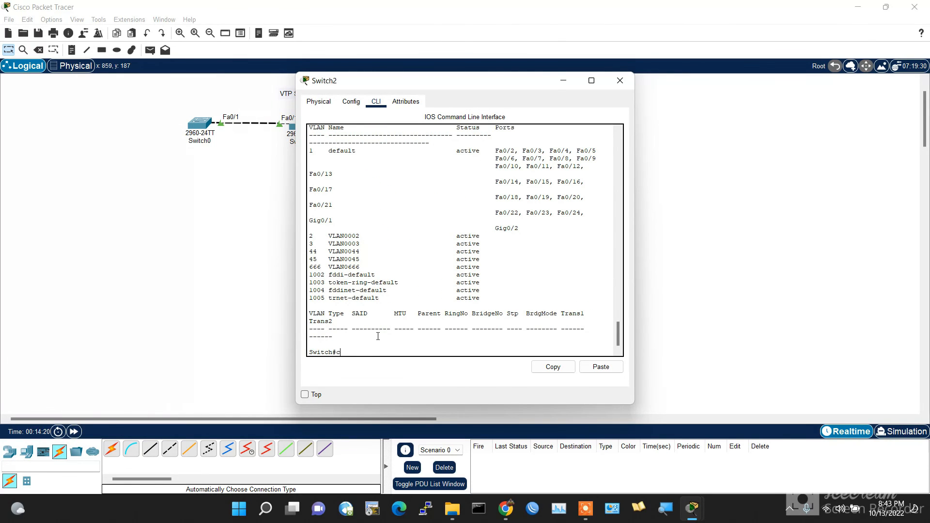
{"action": "key", "text": "Return"}
{"action": "key", "text": "Return"}
{"action": "key", "text": "Return"}
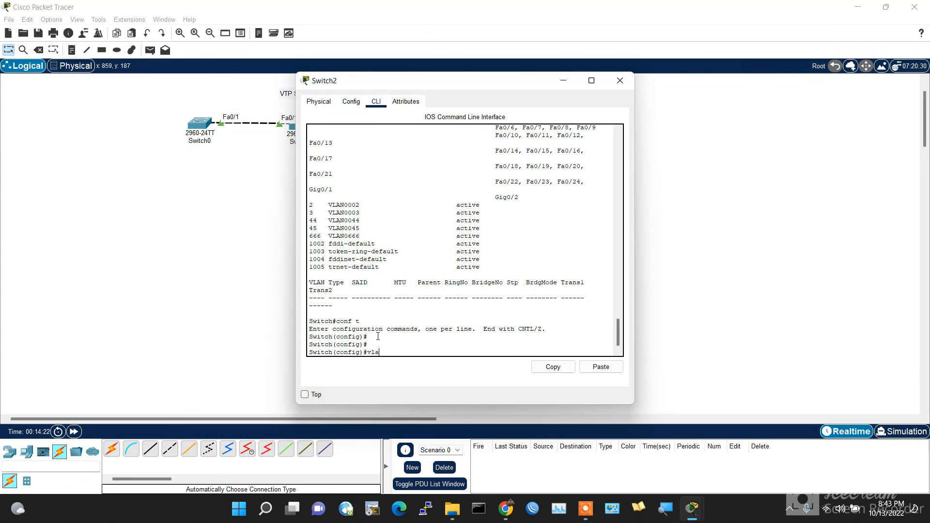
{"action": "type", "text": "vlan 10"}
{"action": "key", "text": "Return"}
{"action": "type", "text": "vlan)#vlan"}
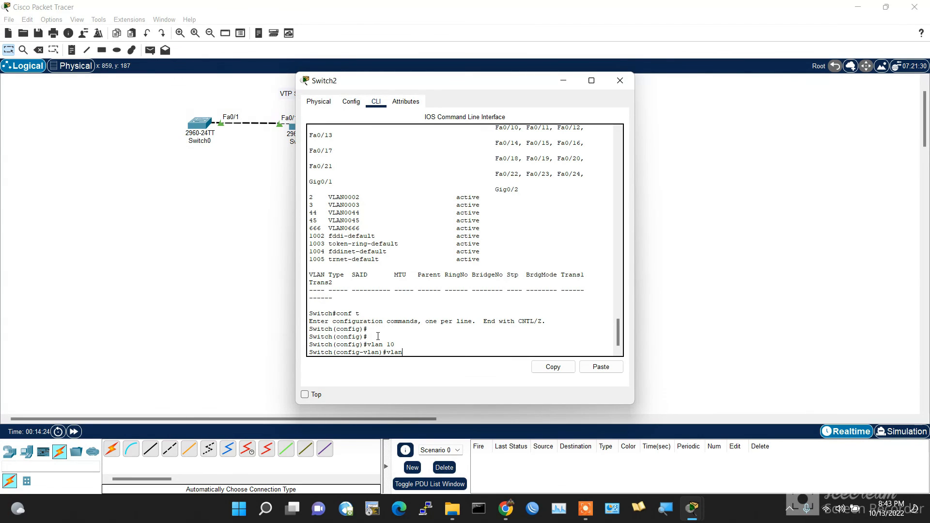
{"action": "type", "text": " 11"}
{"action": "key", "text": "Return"}
{"action": "type", "text": "vlan)#vlan"}
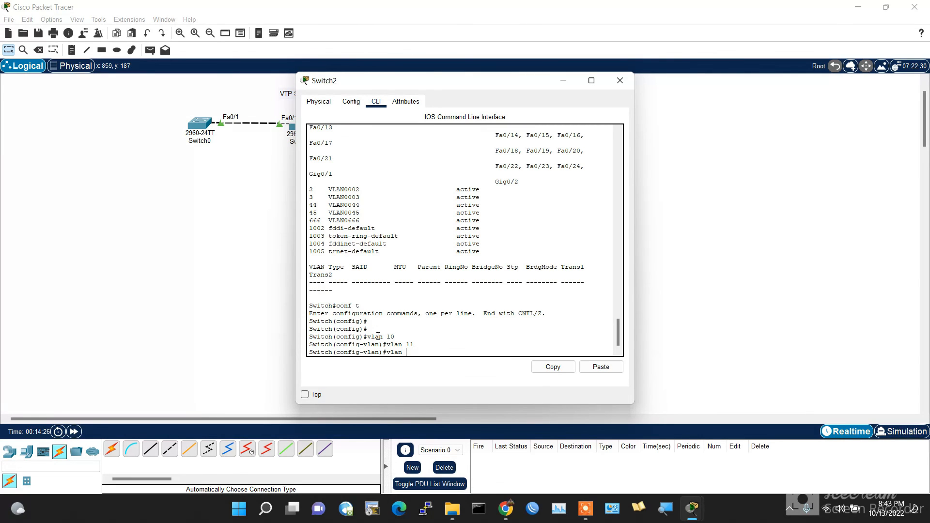
{"action": "key", "text": "Return"}
{"action": "type", "text": "vlan 13"}
Leave configuration mode on Switch2, display its VLAN table and highlight the entries for VLANs 10 to 13
{"action": "key", "text": "Return"}
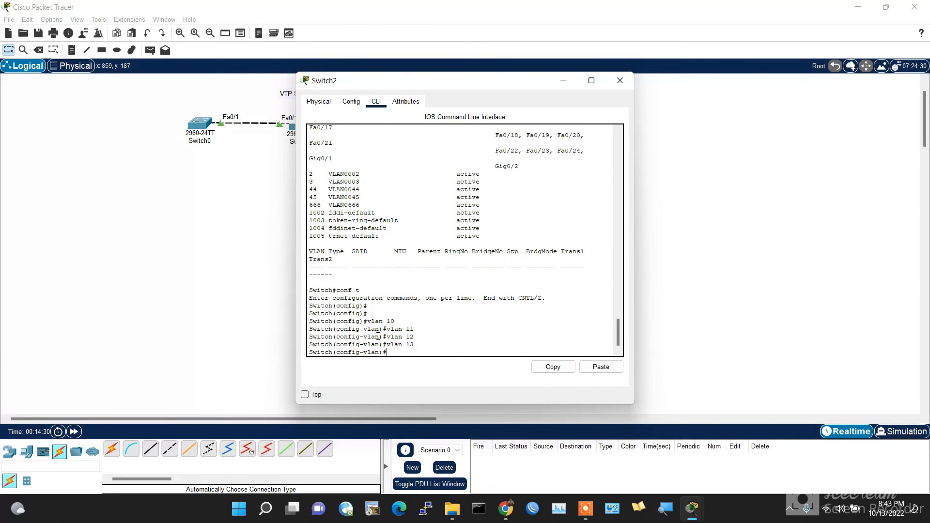
{"action": "key", "text": "ctrl+z"}
{"action": "key", "text": "Return"}
{"action": "type", "text": "show vlan"}
{"action": "key", "text": "Return"}
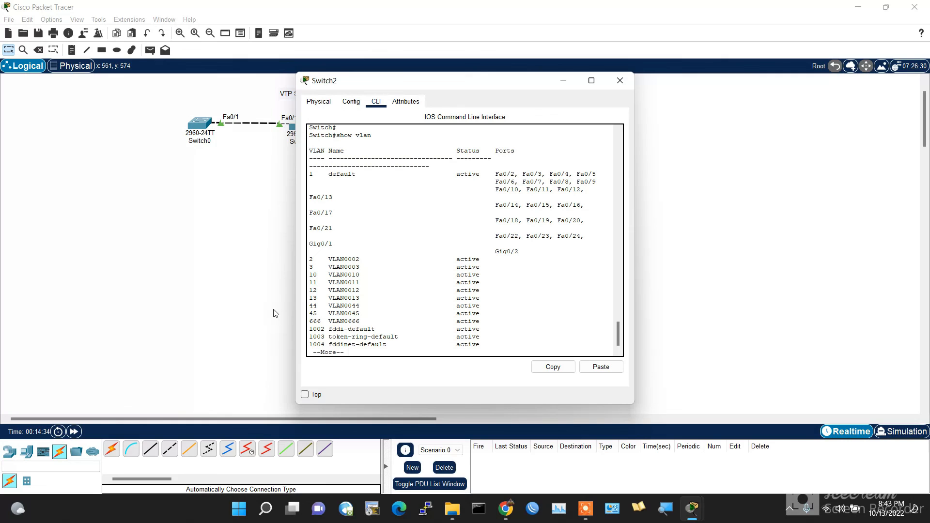
{"action": "left_click_drag", "start_coordinate": [308, 272], "coordinate": [317, 297]}
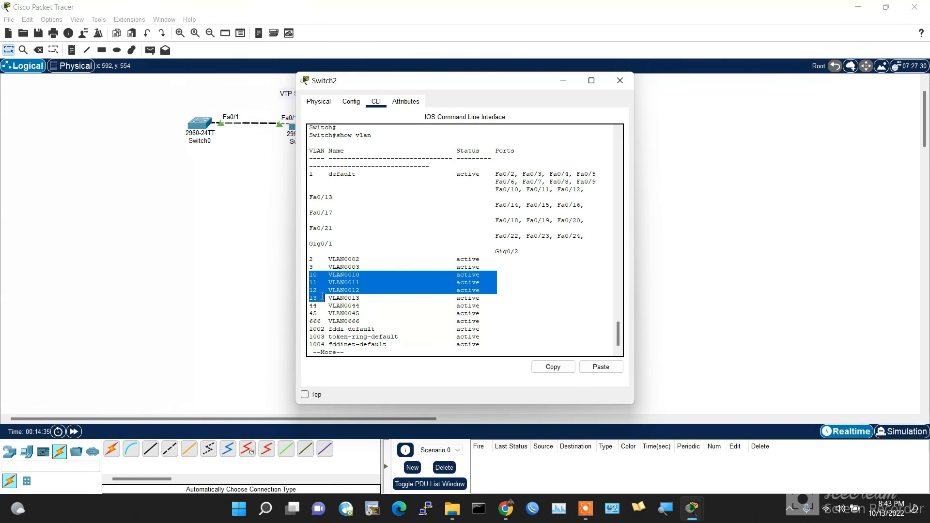
Go to Switch1's command line, leave configuration mode and display its VLAN table to check which VLANs it holds
{"action": "left_click", "coordinate": [236, 238]}
{"action": "left_click", "coordinate": [306, 129]}
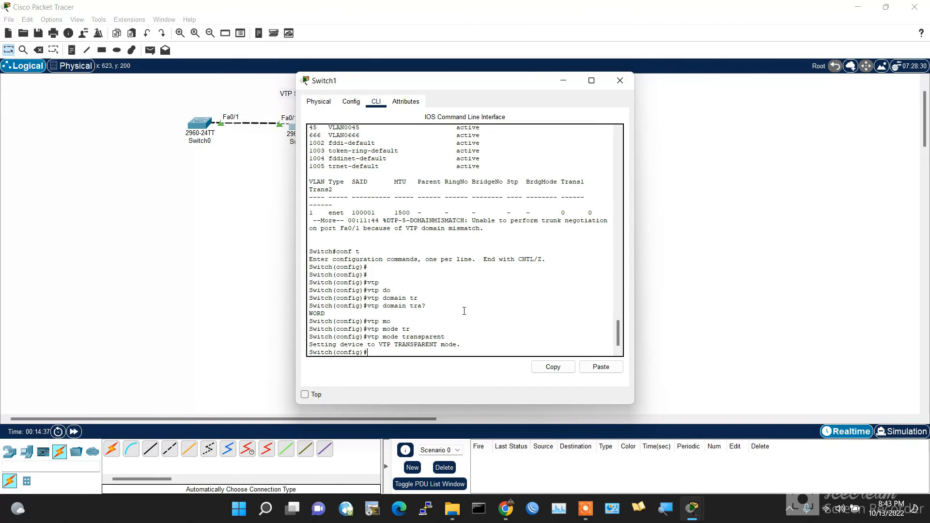
{"action": "key", "text": "ctrl+z"}
{"action": "key", "text": "Return"}
{"action": "type", "text": "s"}
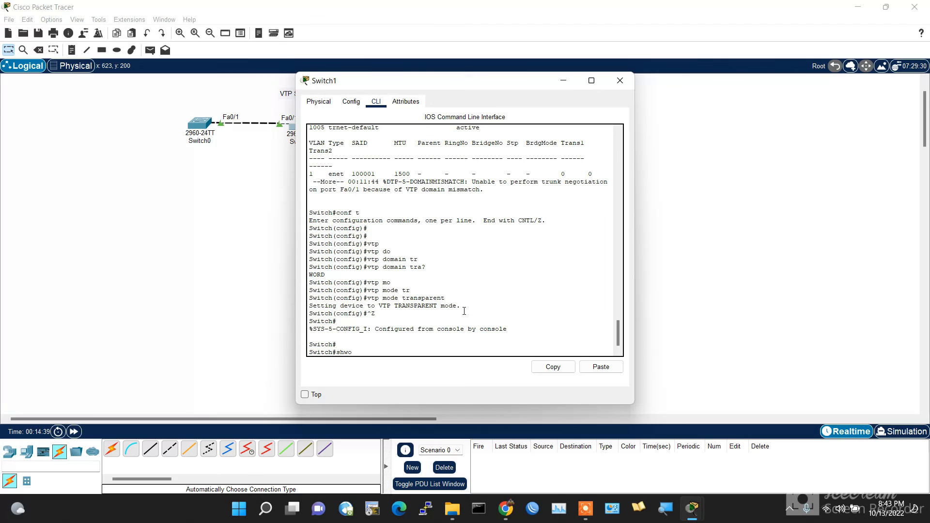
{"action": "type", "text": "how vla"}
{"action": "key", "text": "Return"}
{"action": "left_click_drag", "start_coordinate": [310, 237], "coordinate": [336, 267]}
Go to Switch0's command line, leave configuration mode, display its VLAN table and highlight the entries for VLANs 10 to 13
{"action": "left_click", "coordinate": [202, 123]}
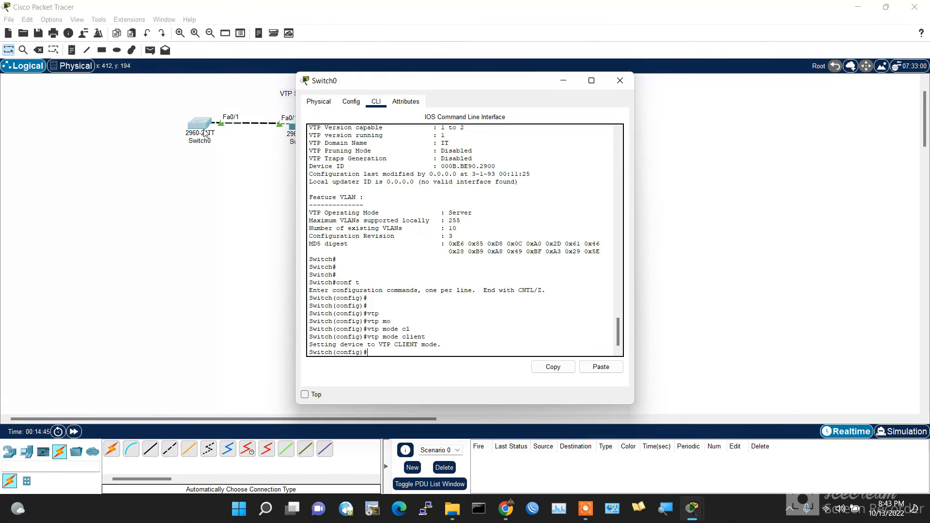
{"action": "key", "text": "ctrl+z"}
{"action": "type", "text": "sdh"}
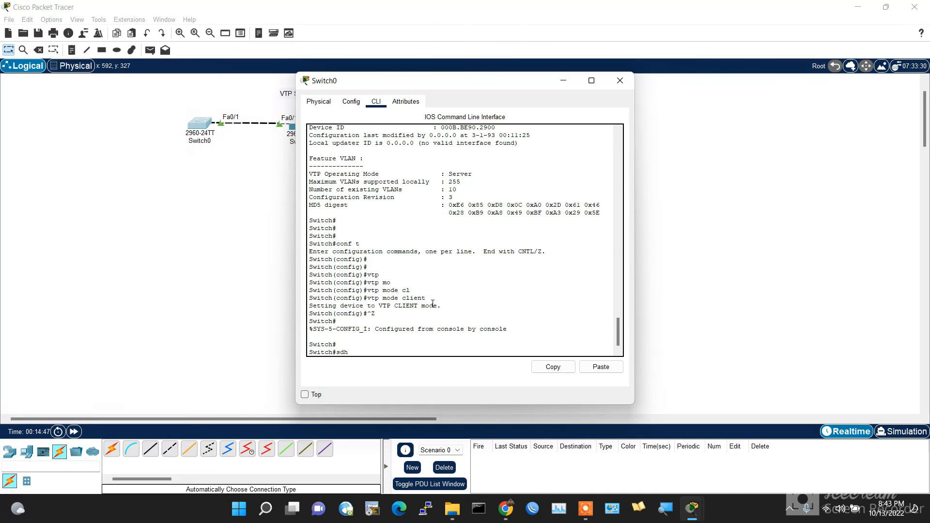
{"action": "type", "text": "how vlan"}
{"action": "key", "text": "Return"}
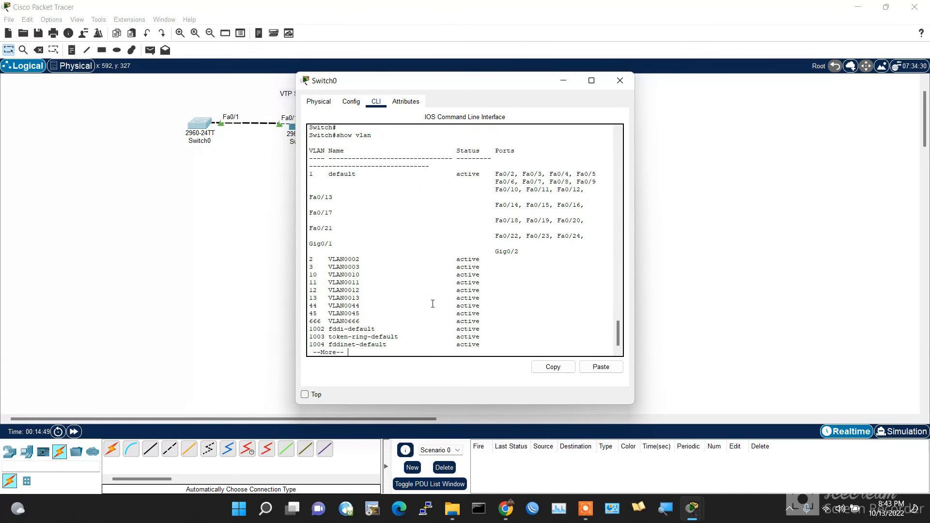
{"action": "left_click_drag", "start_coordinate": [314, 274], "coordinate": [334, 302]}
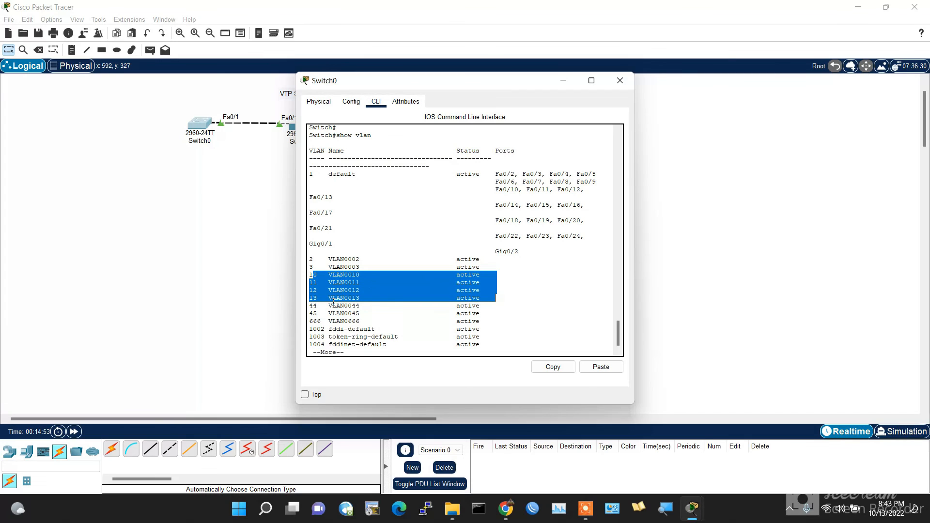
{"action": "left_click", "coordinate": [290, 276]}
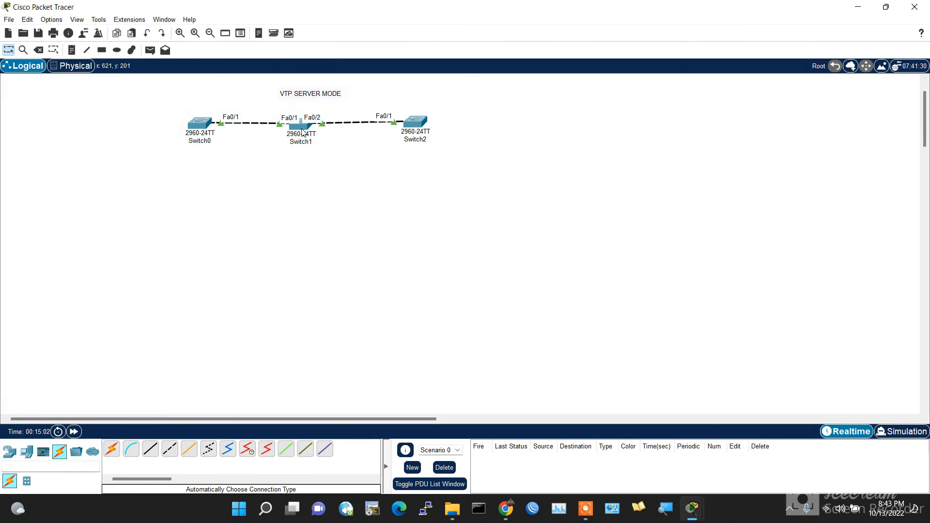
{"action": "mouse_move", "coordinate": [302, 132]}
{"action": "mouse_move", "coordinate": [198, 131]}
{"action": "left_click", "coordinate": [587, 508]}
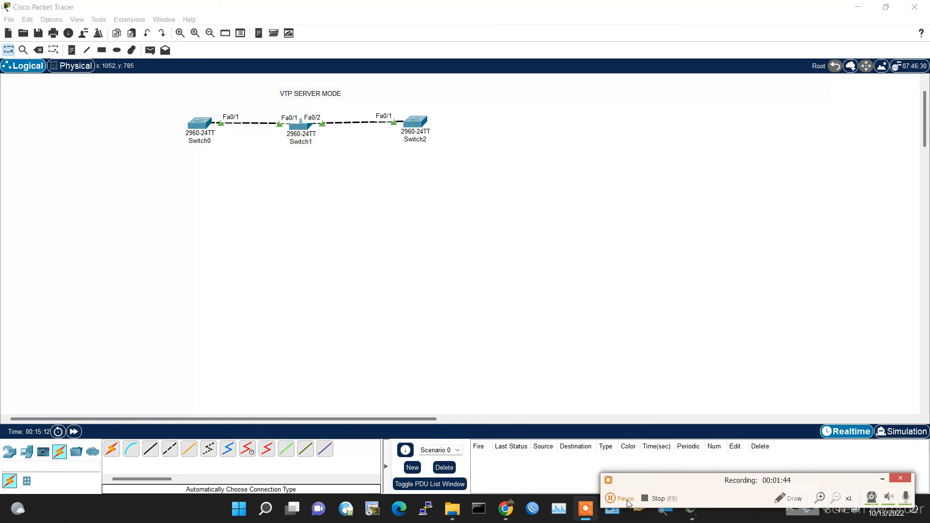